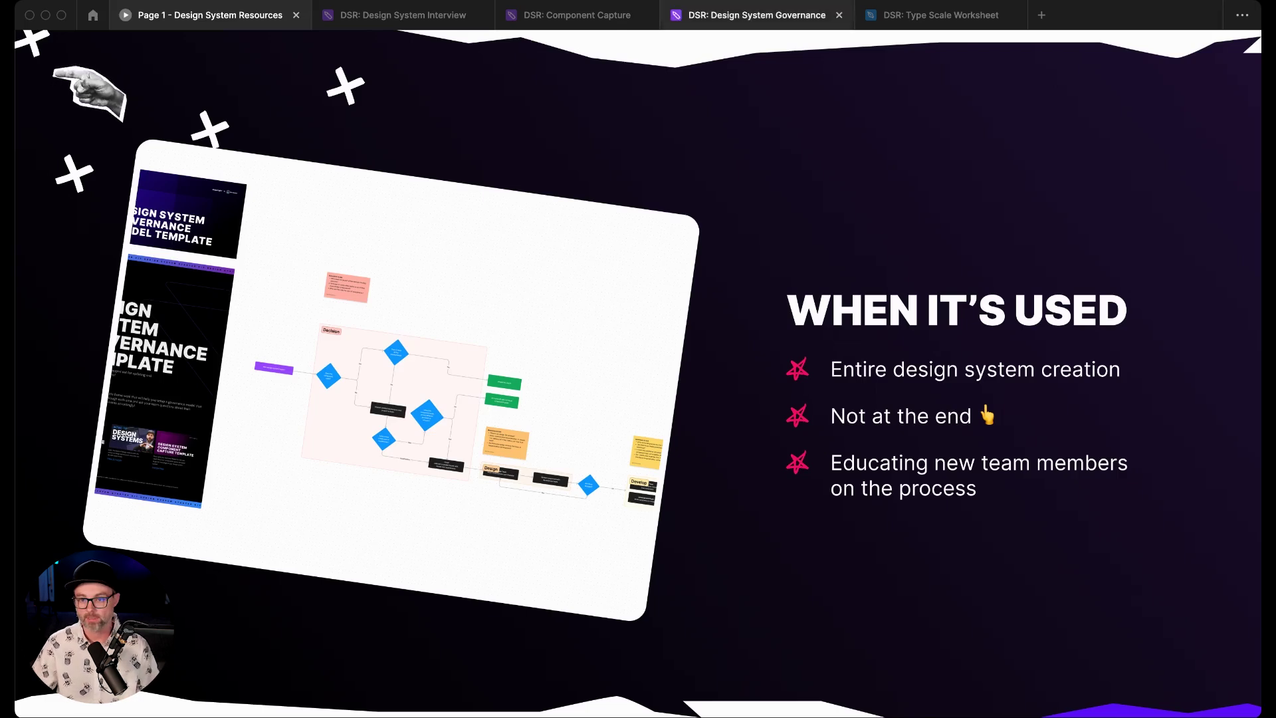
pyautogui.click(757, 14)
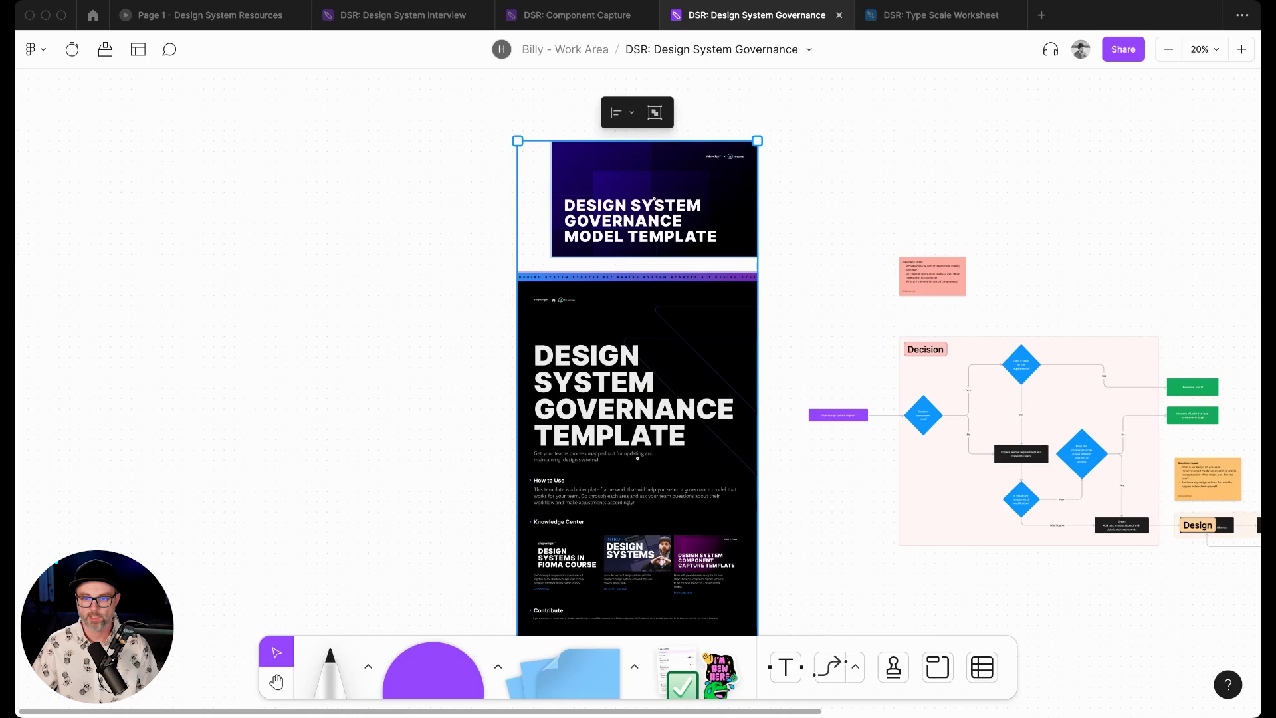
pyautogui.scroll(-5, 638, 332)
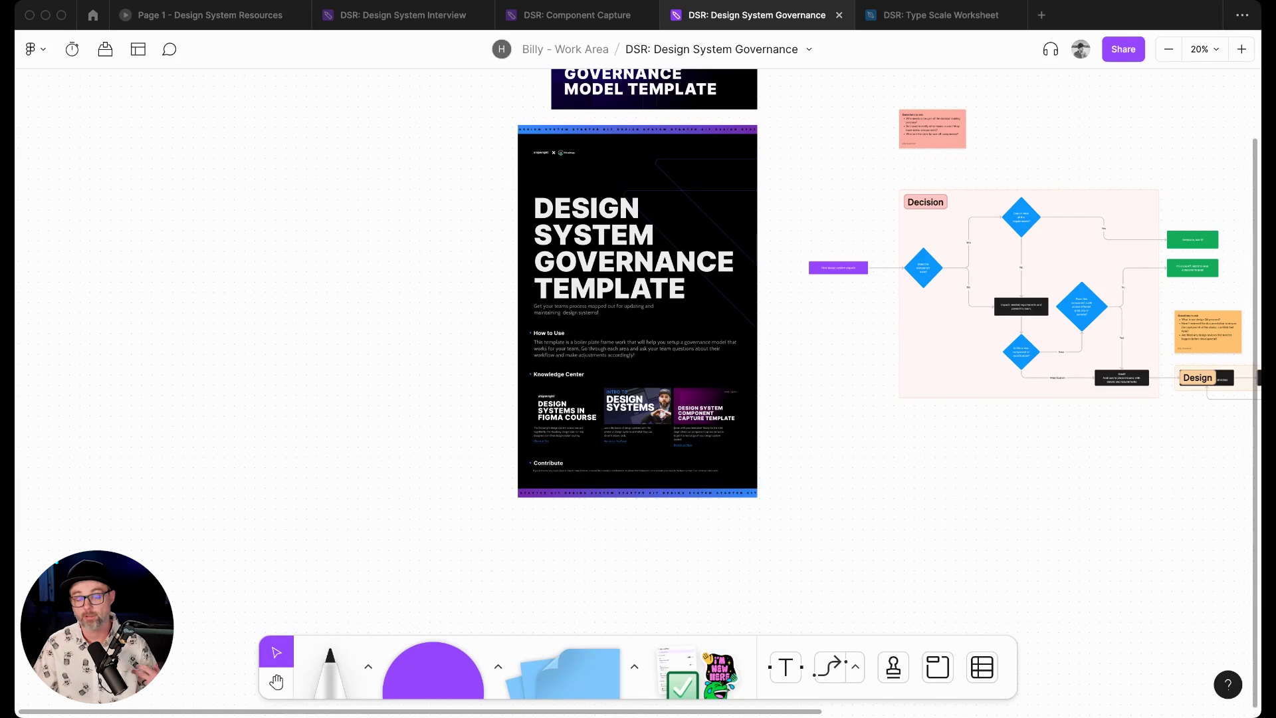
pyautogui.hscroll(6, 638, 299)
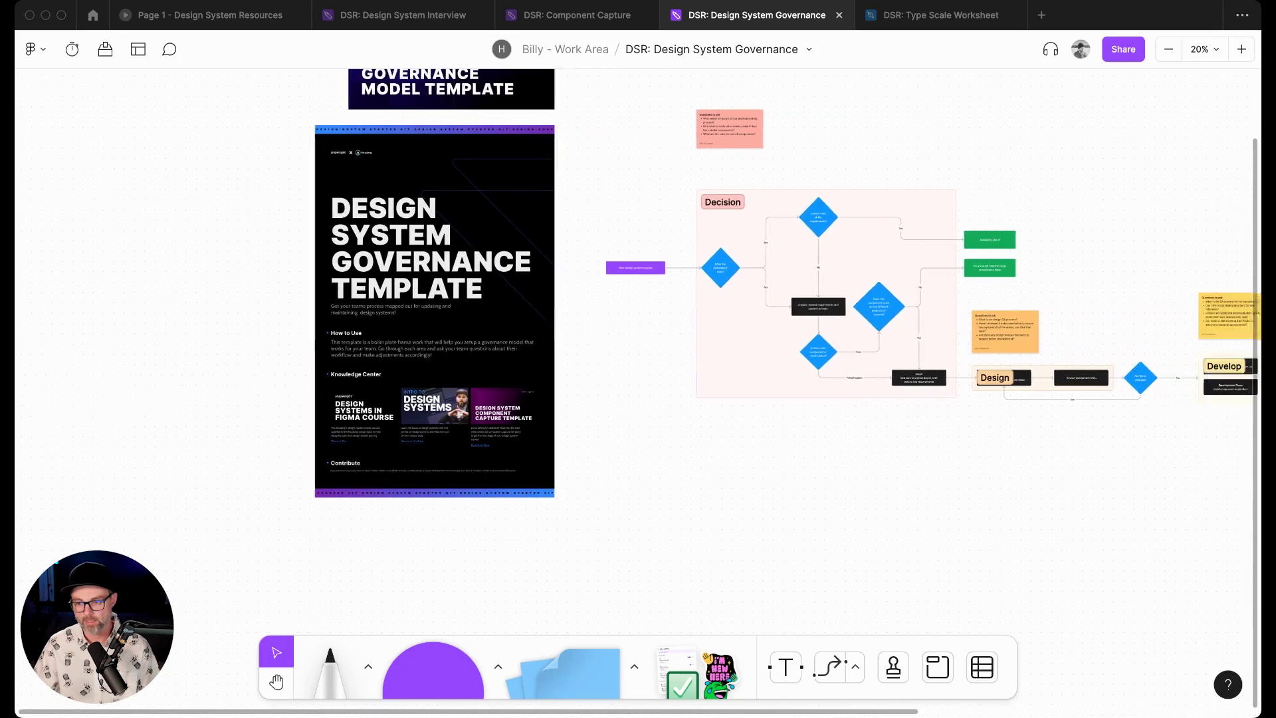
pyautogui.hscroll(15, 638, 385)
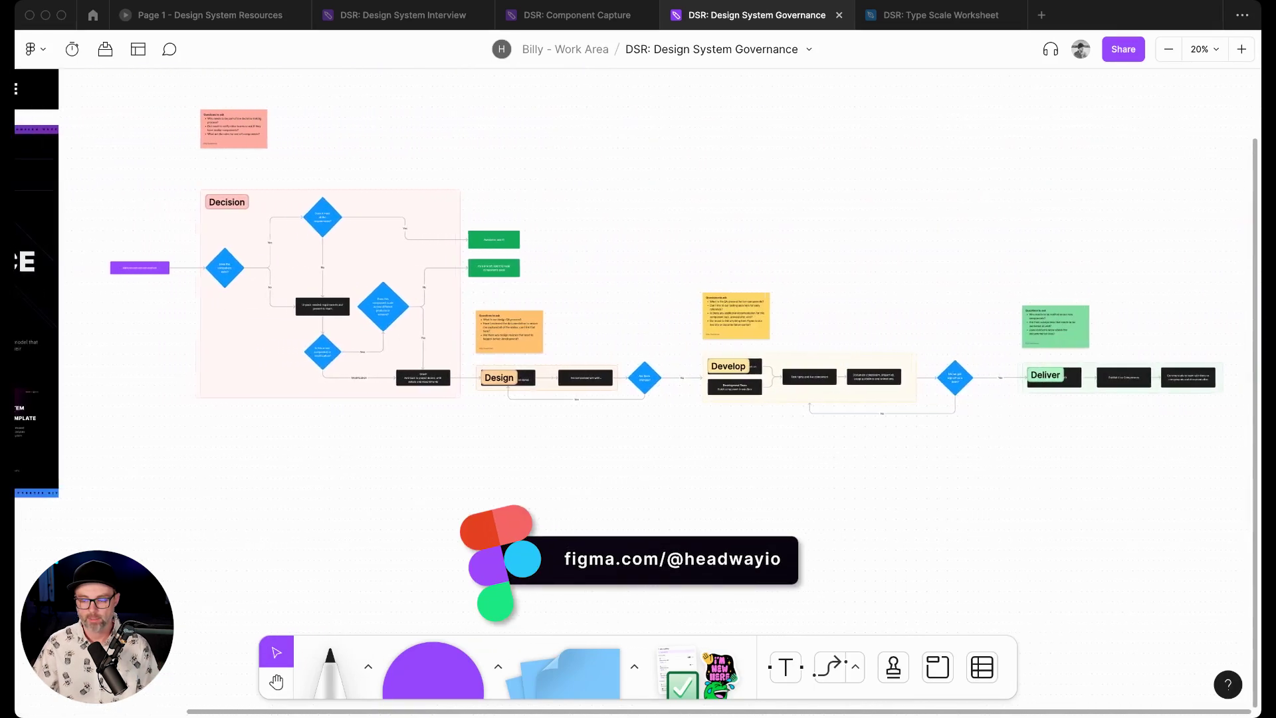
pyautogui.scroll(2, 638, 299)
pyautogui.hscroll(-1, 638, 299)
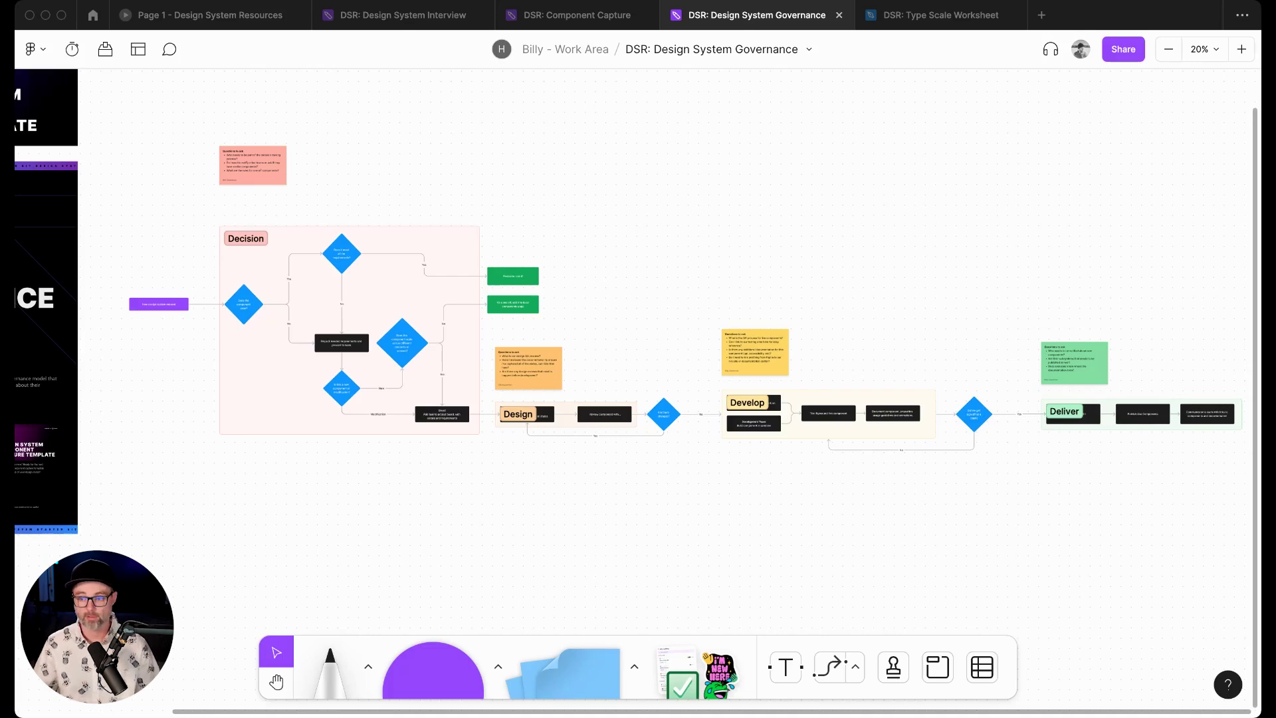
# Step: Nudge the pink 'Questions to ask' sticky slightly lower so it sits just above the Decision flowchart
pyautogui.click(225, 179)
pyautogui.hotkey('shift', '2')
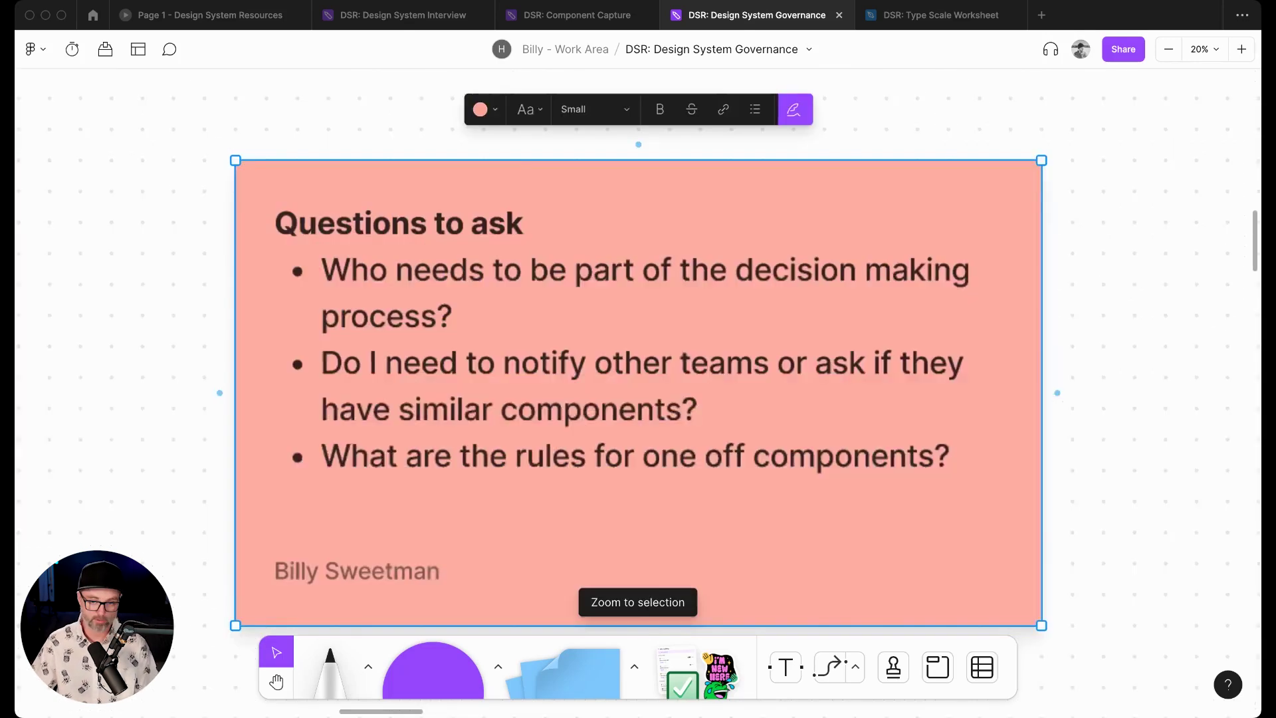
pyautogui.hotkey('shift', '0')
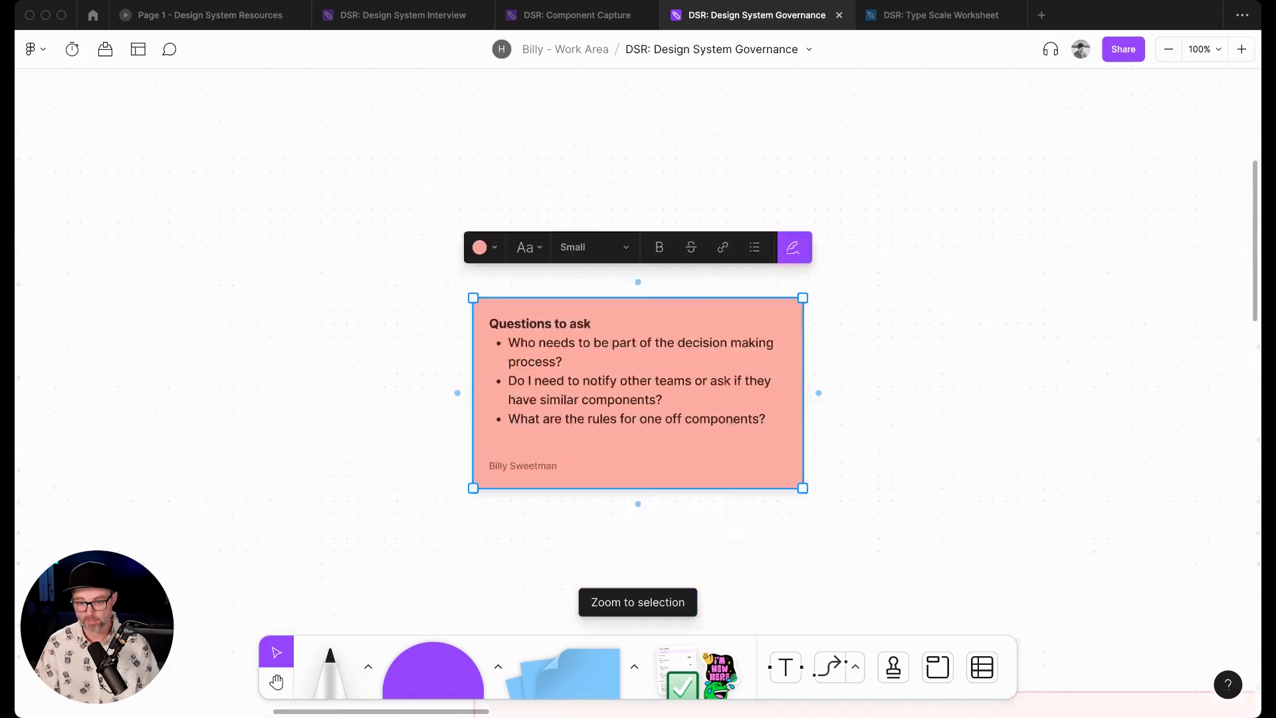
pyautogui.press('-')
pyautogui.moveTo(638, 392); pyautogui.dragTo(638, 430)
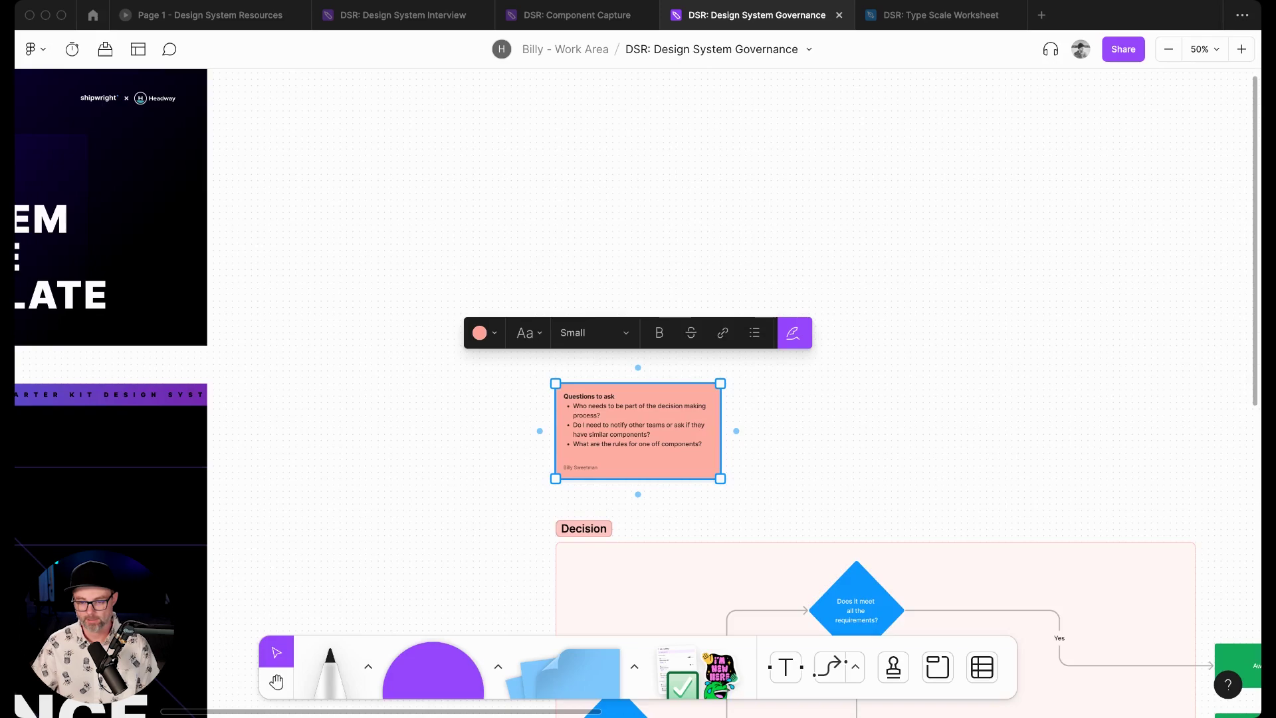
pyautogui.press('-')
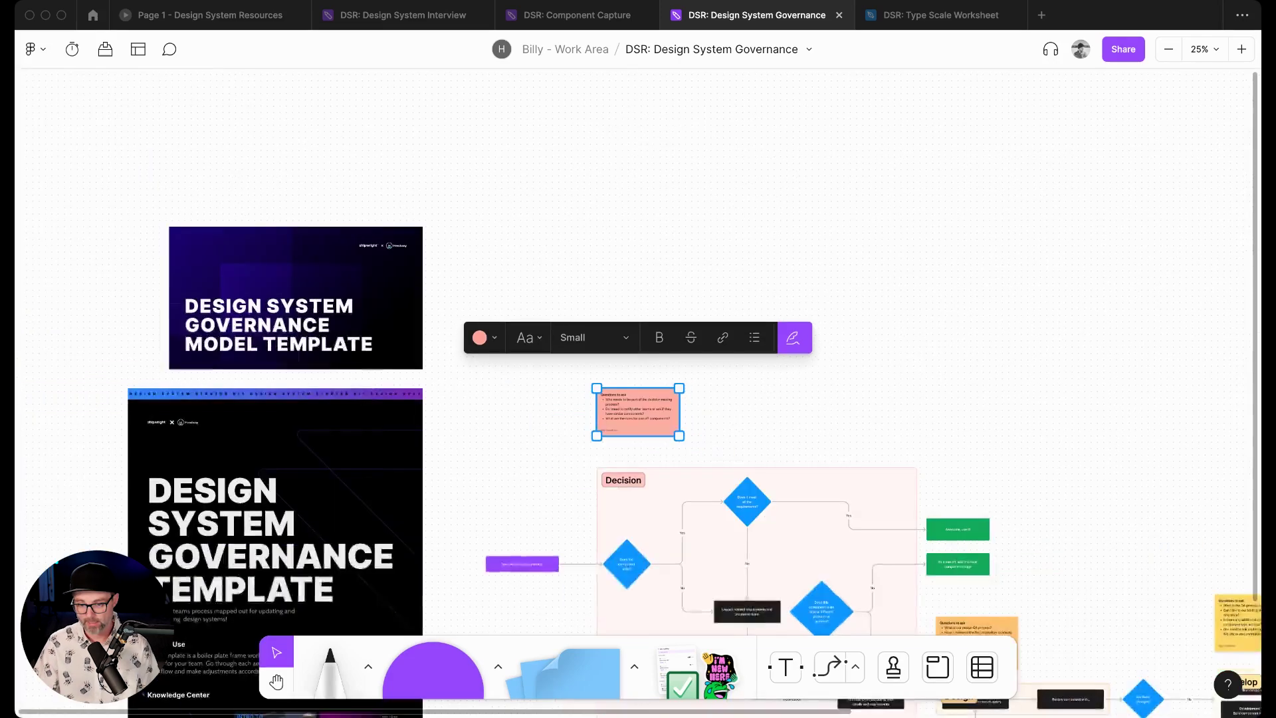
pyautogui.scroll(-3, 665, 399)
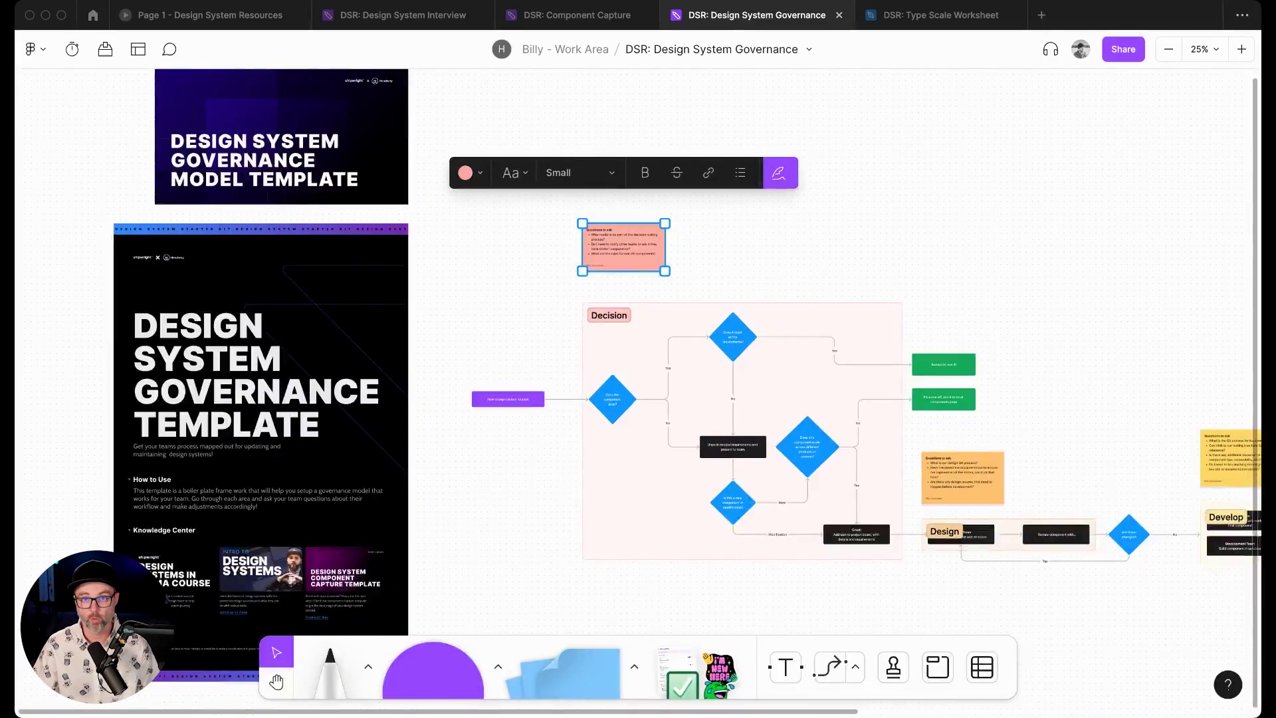
pyautogui.hscroll(3, 638, 392)
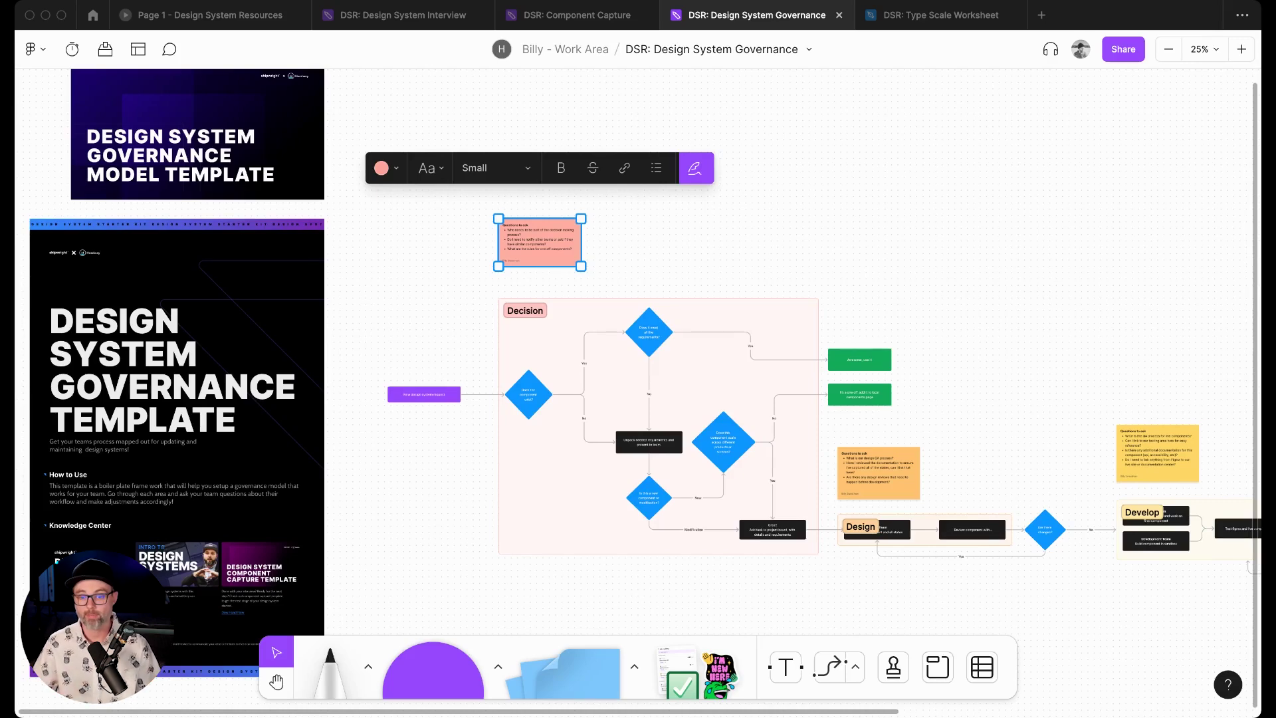
pyautogui.scroll(-3, 638, 392)
pyautogui.hscroll(5, 638, 392)
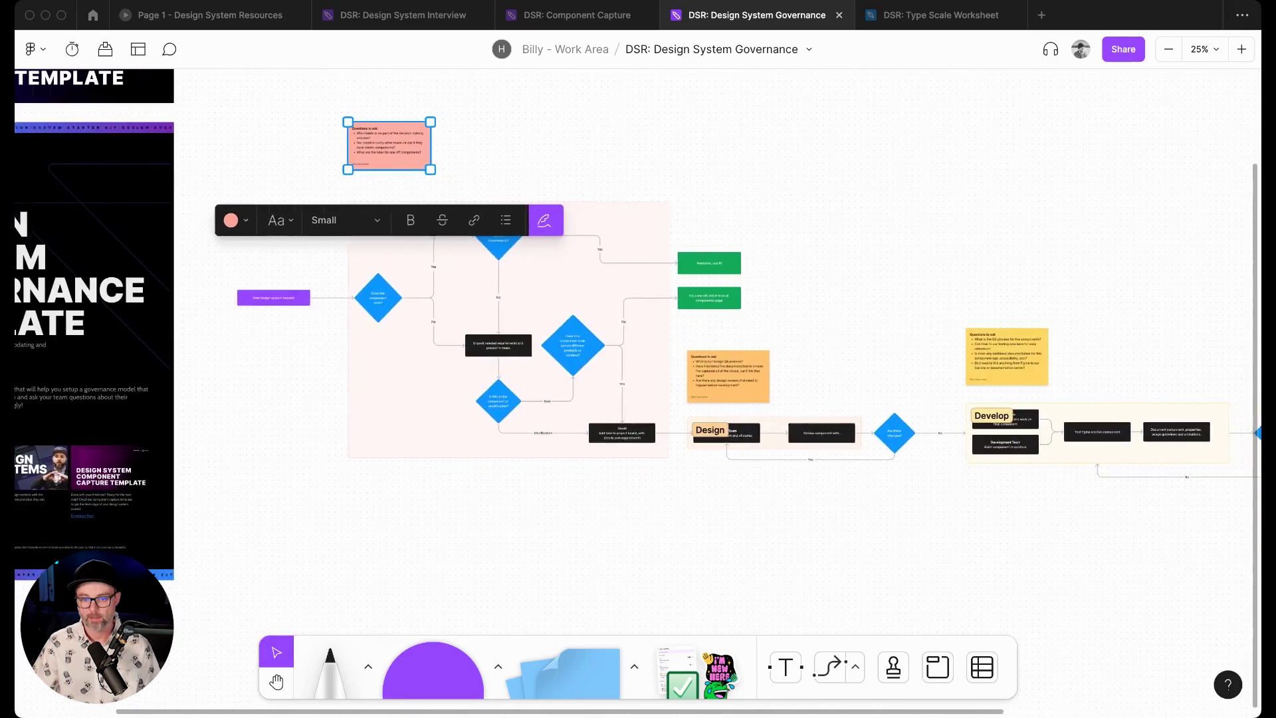
pyautogui.click(399, 432)
pyautogui.hotkey('shift', '2')
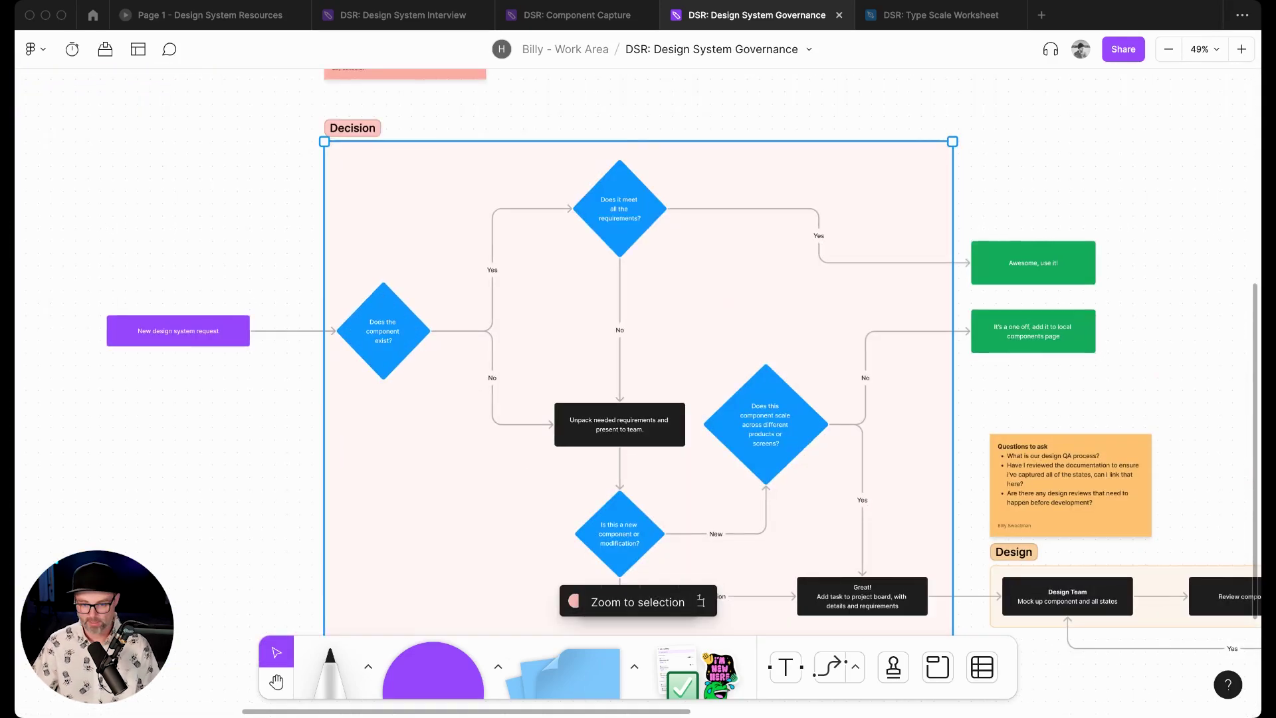
pyautogui.hotkey('shift', '0')
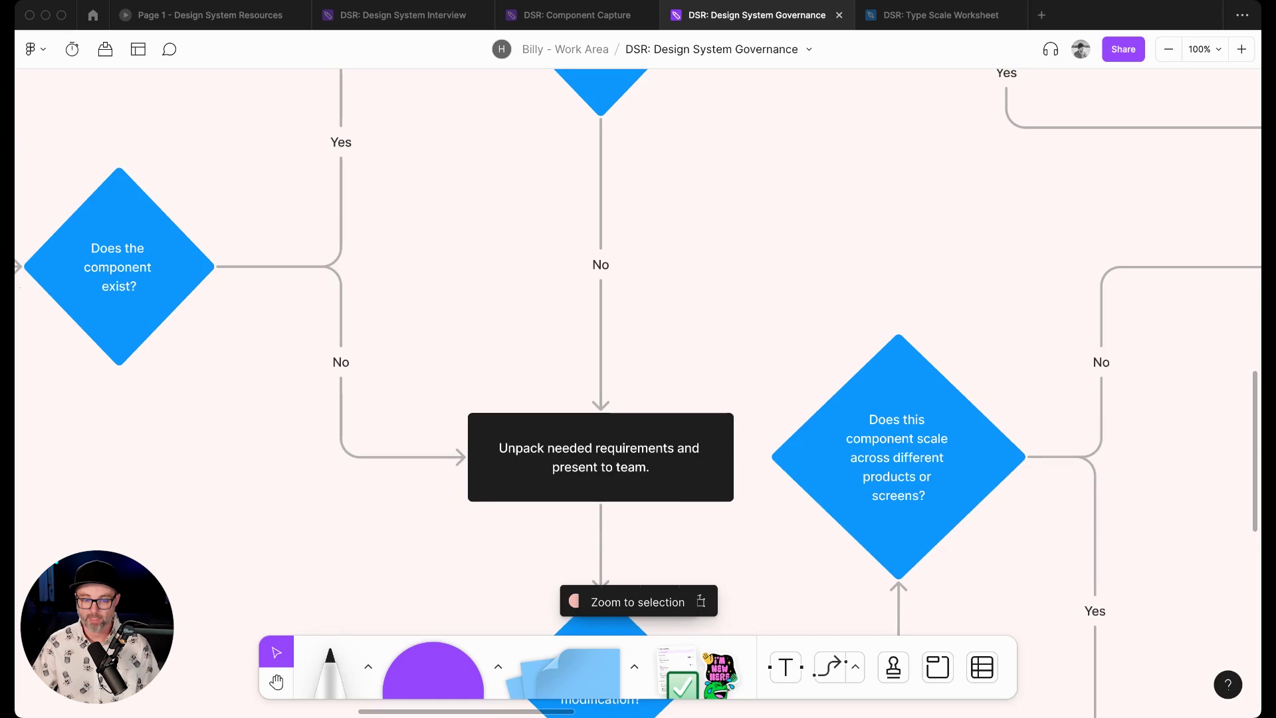
pyautogui.scroll(4, 638, 392)
pyautogui.hscroll(-1, 638, 392)
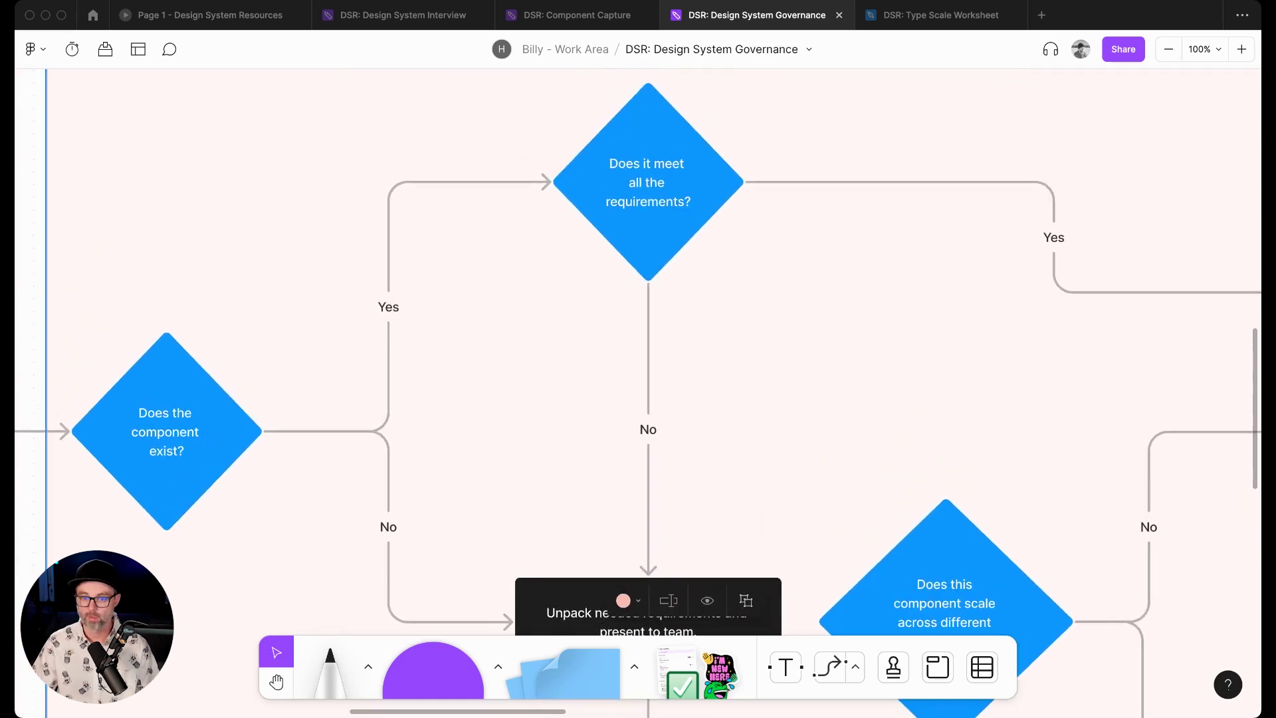
pyautogui.scroll(-4, 638, 392)
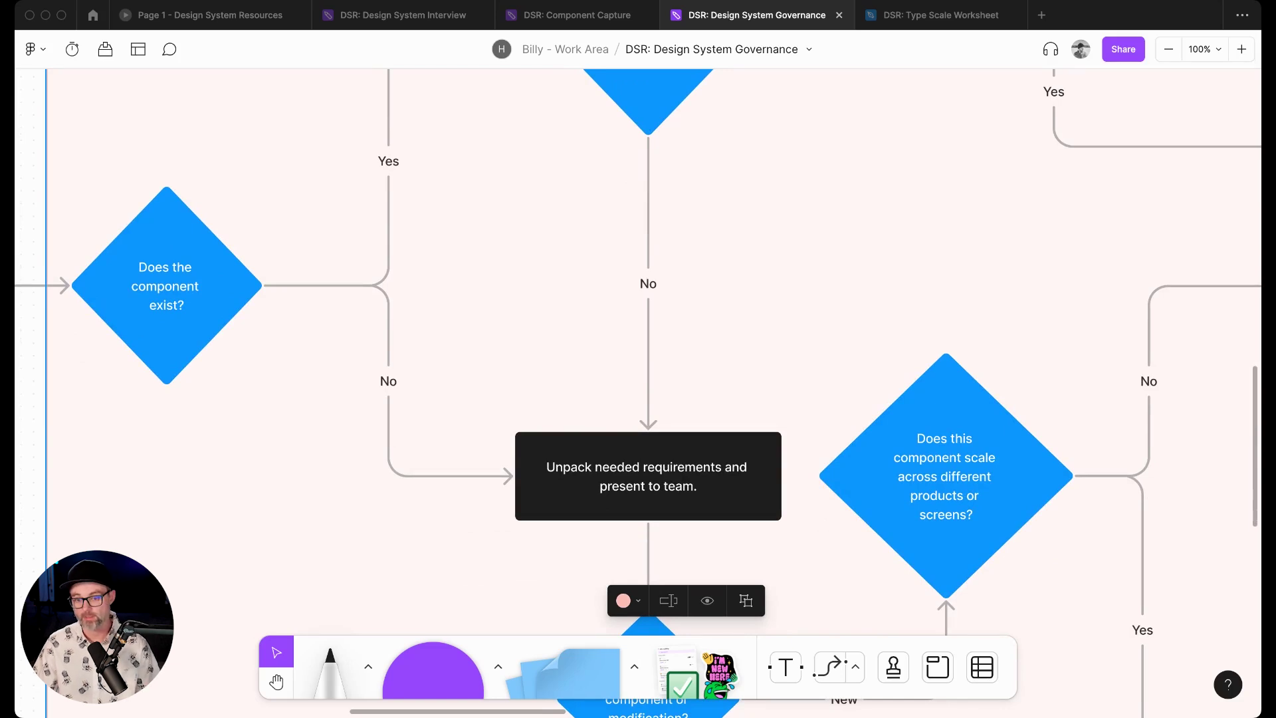
pyautogui.scroll(-8, 638, 392)
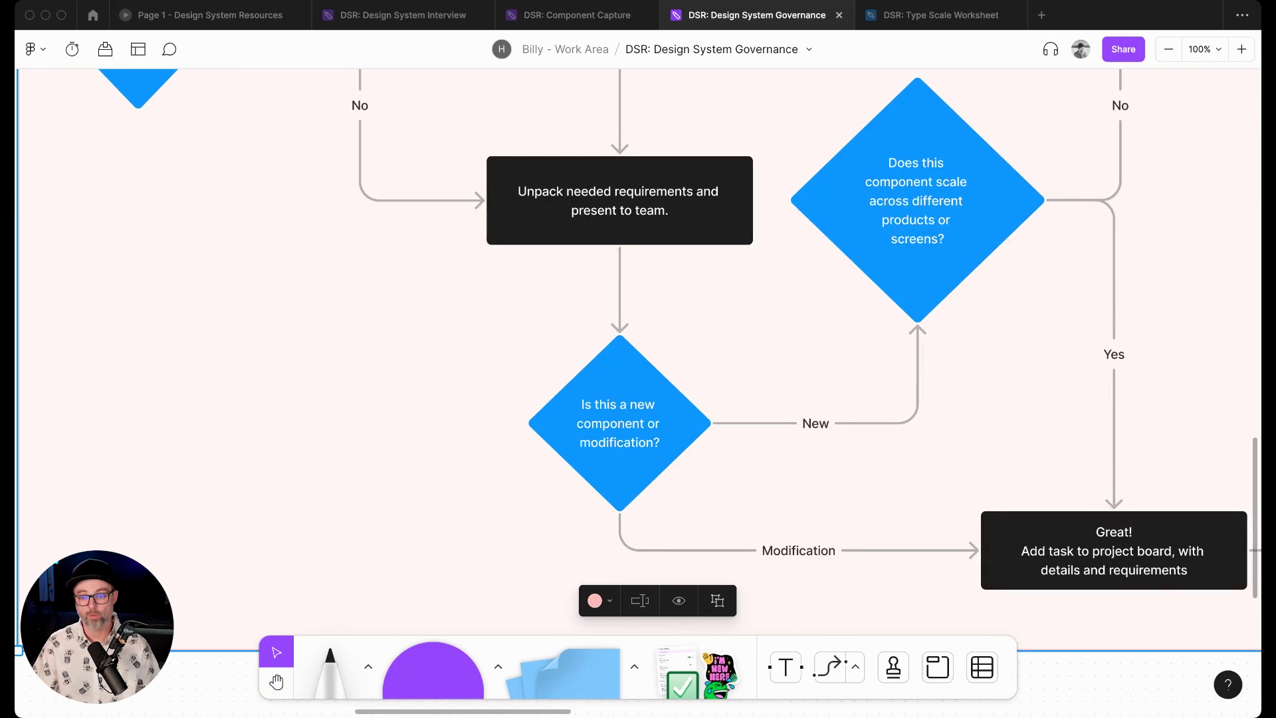
pyautogui.hscroll(5, 638, 392)
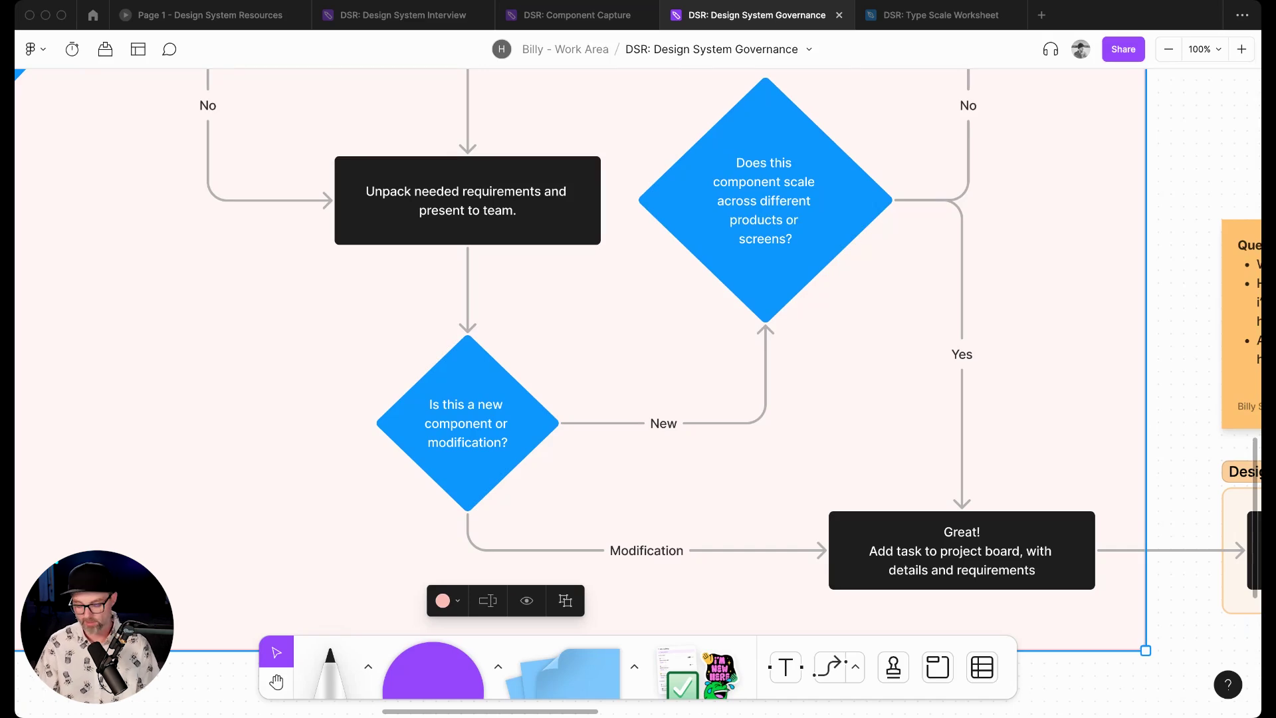
pyautogui.press('-')
pyautogui.press('-')
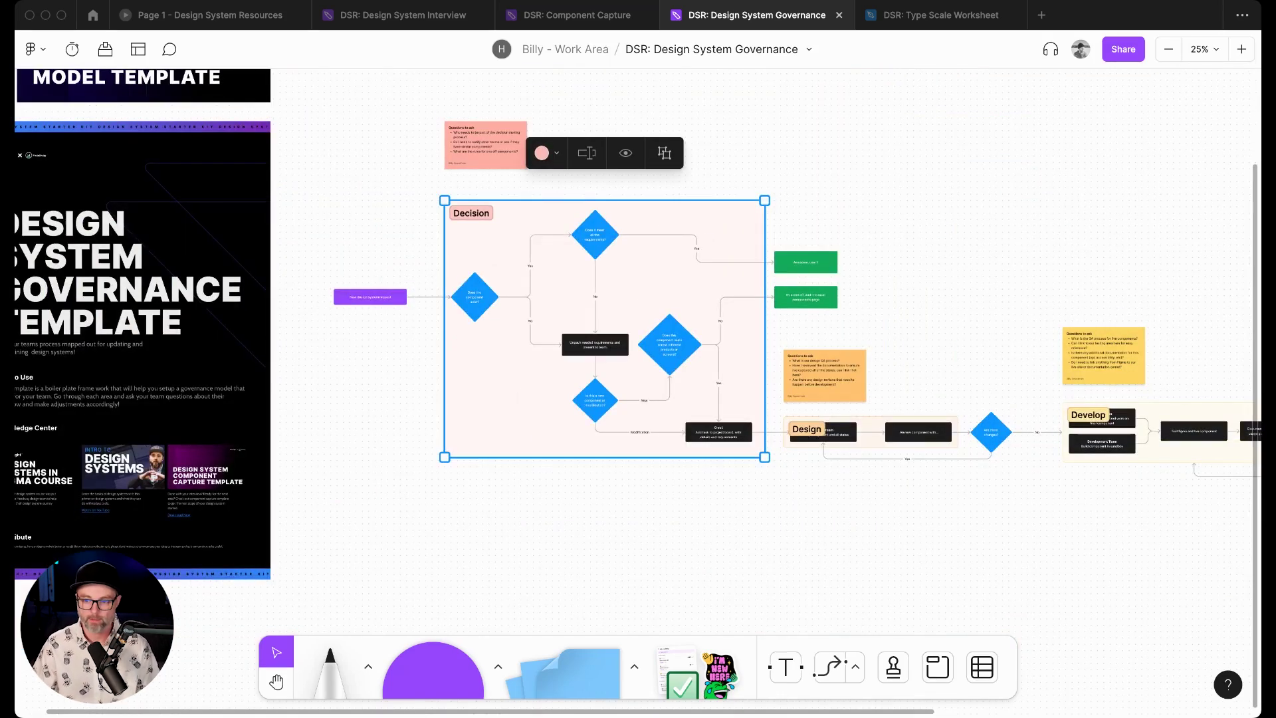
# Step: Zoom to the Design stage and expand its truncated step to read 'Review component with development team'
pyautogui.hscroll(5, 638, 359)
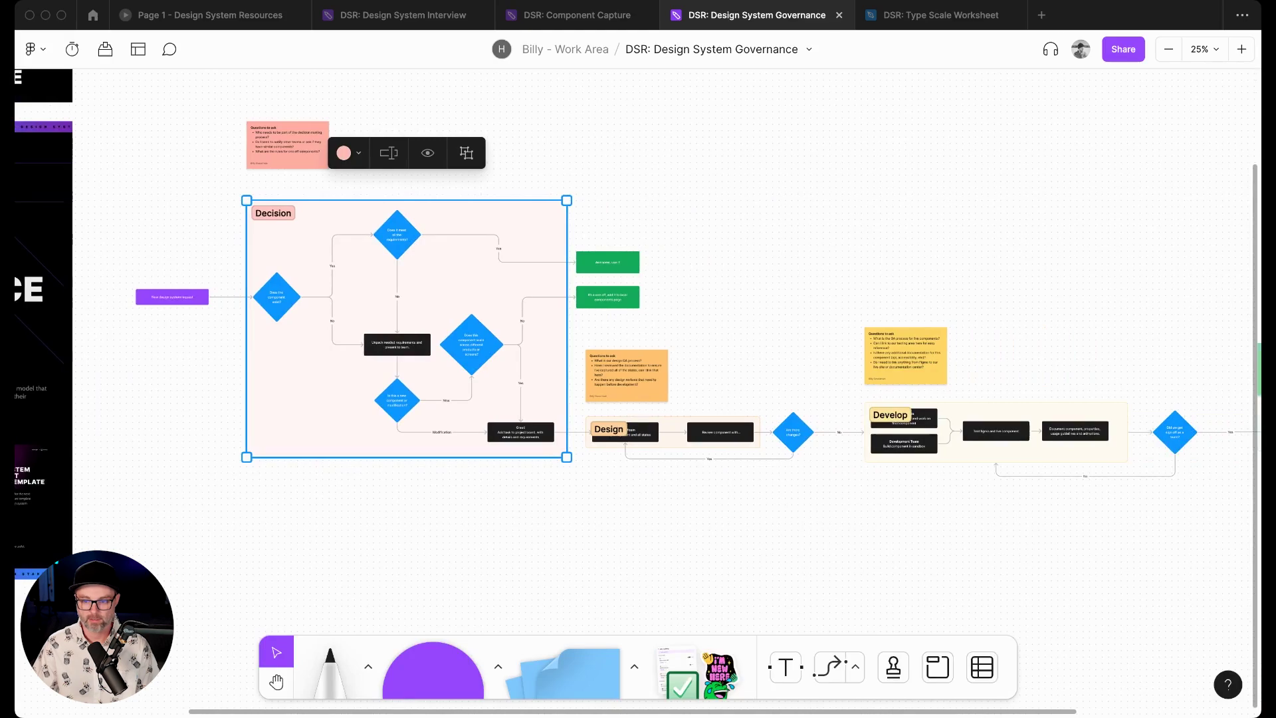
pyautogui.press('+')
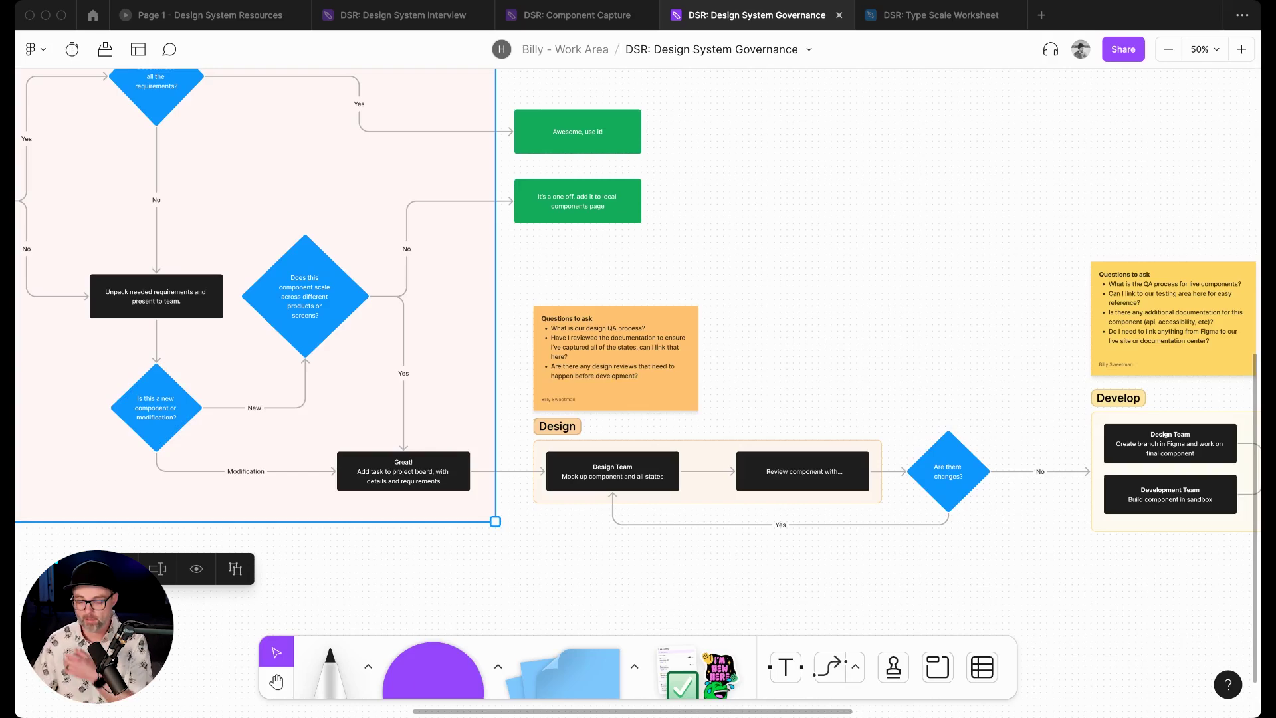
pyautogui.hscroll(3, 638, 332)
pyautogui.scroll(-1, 638, 332)
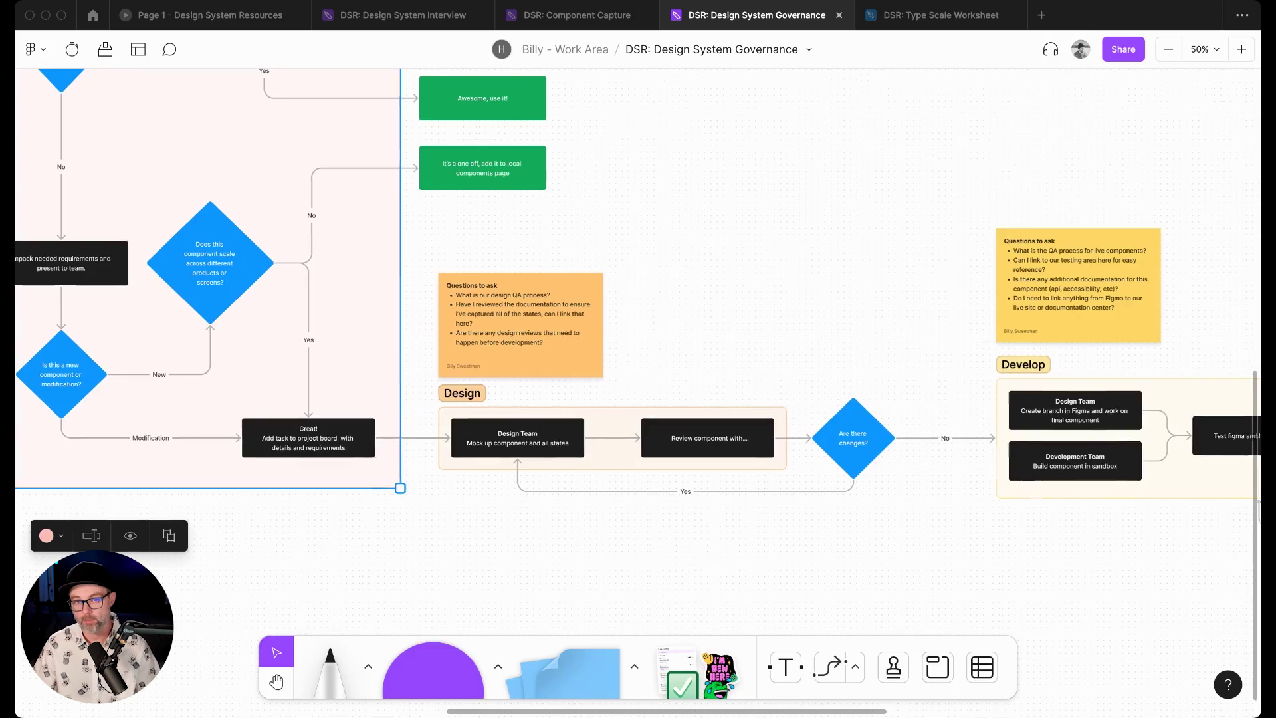
pyautogui.hscroll(3, 638, 332)
pyautogui.scroll(-1, 638, 332)
pyautogui.click(608, 420)
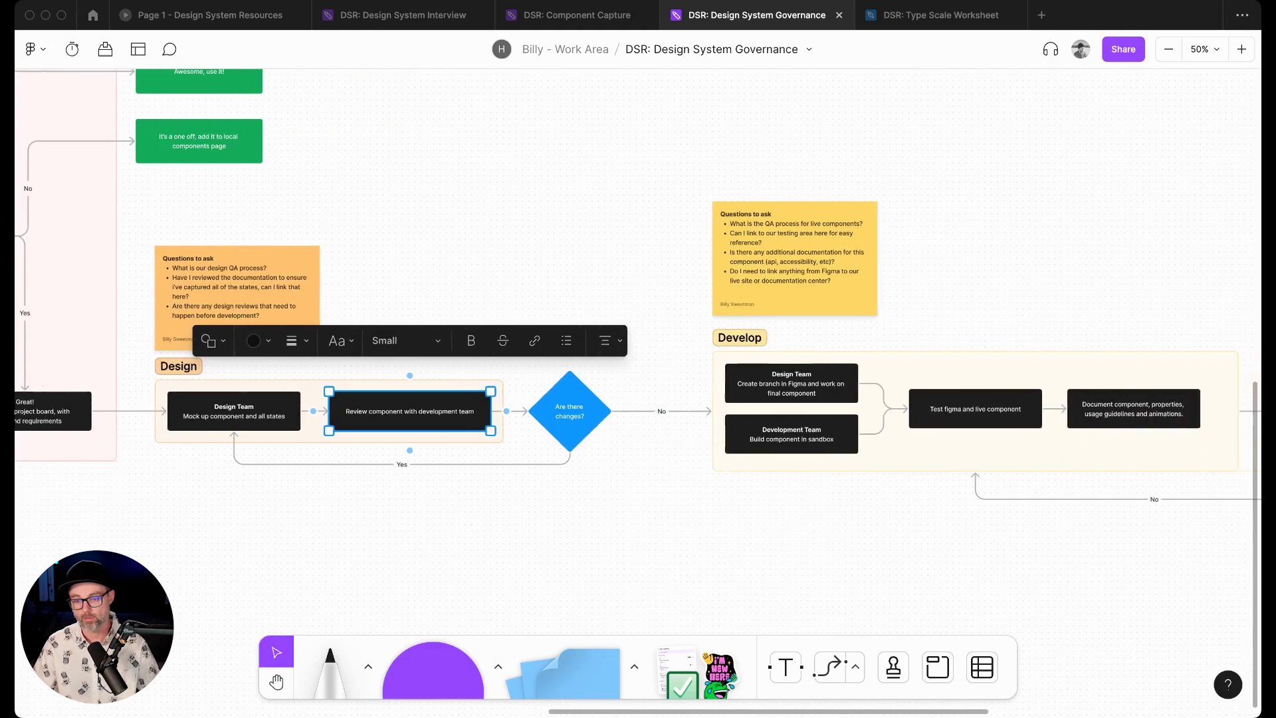
# Step: Pan right past the Develop stage's Design Team step until the Deliver section appears
pyautogui.hscroll(2, 638, 372)
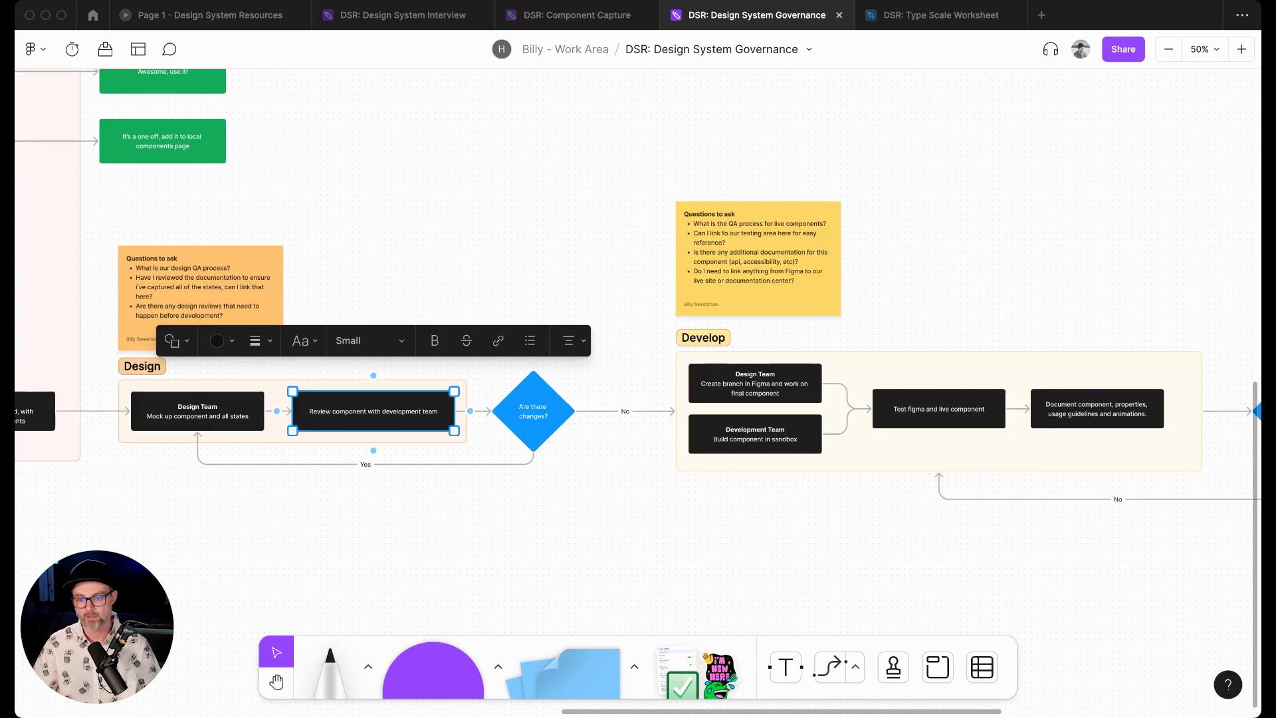
pyautogui.hscroll(5, 638, 372)
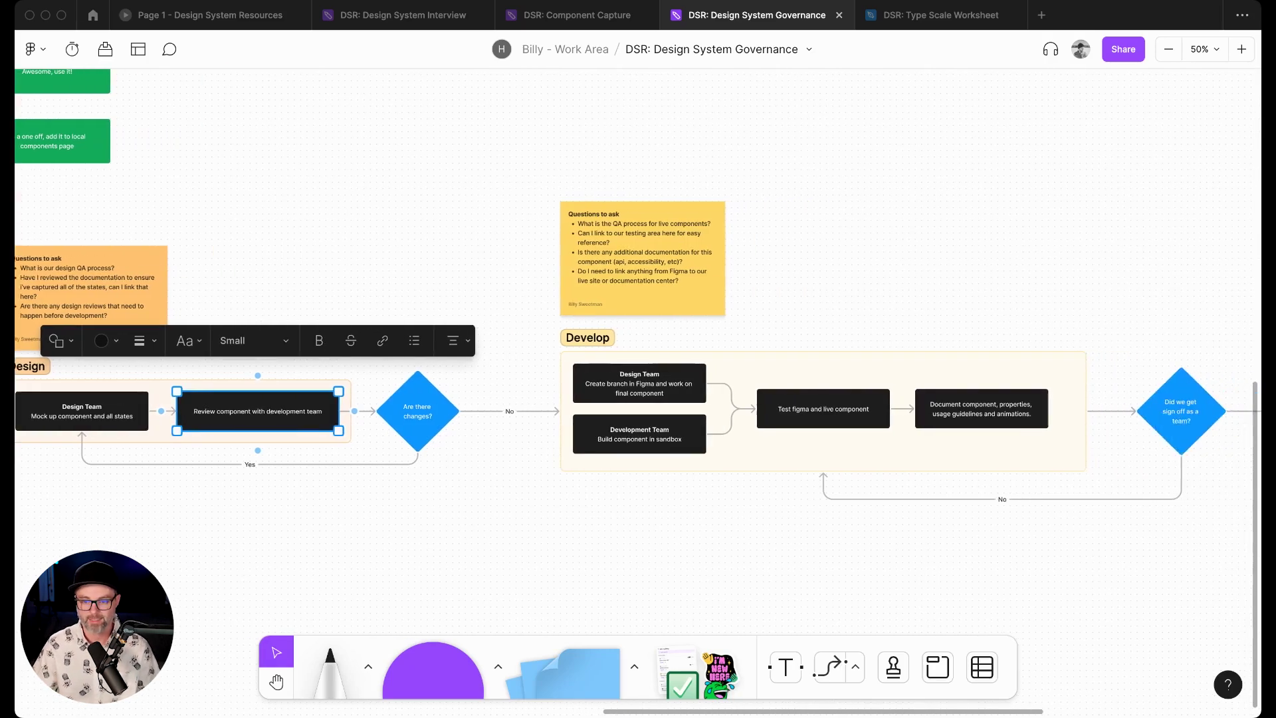
pyautogui.click(639, 384)
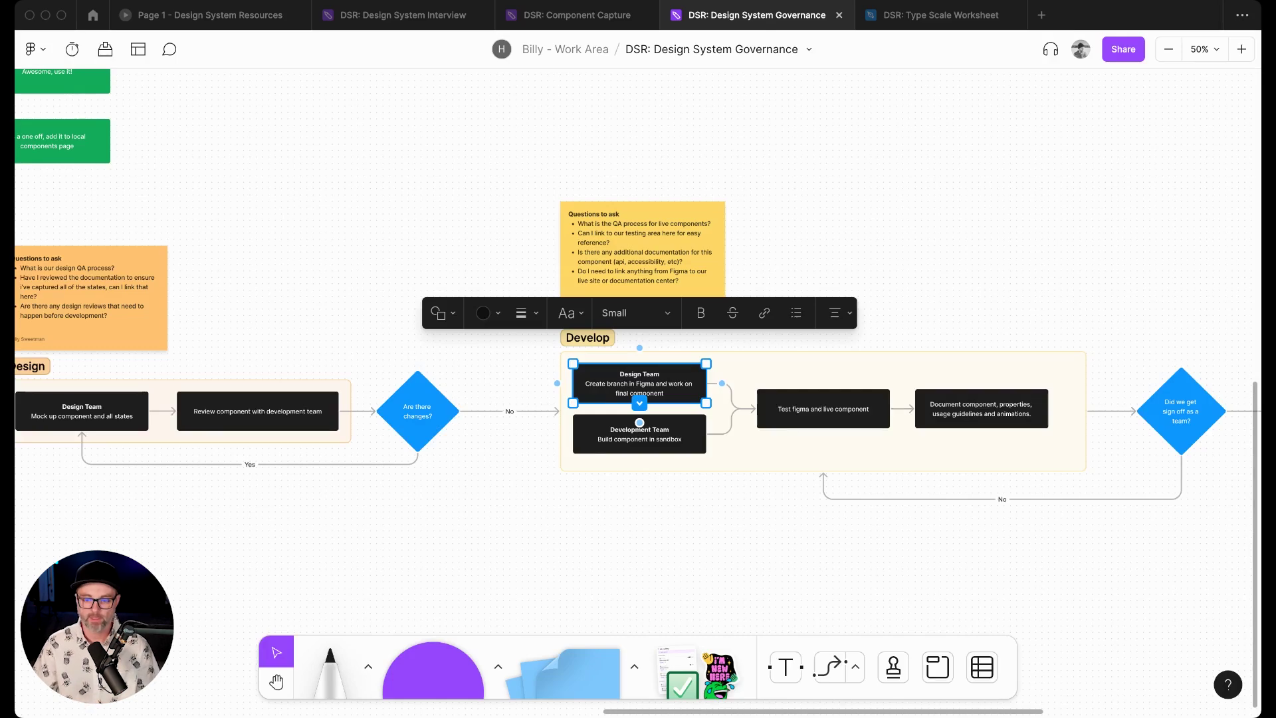
pyautogui.hscroll(5, 638, 399)
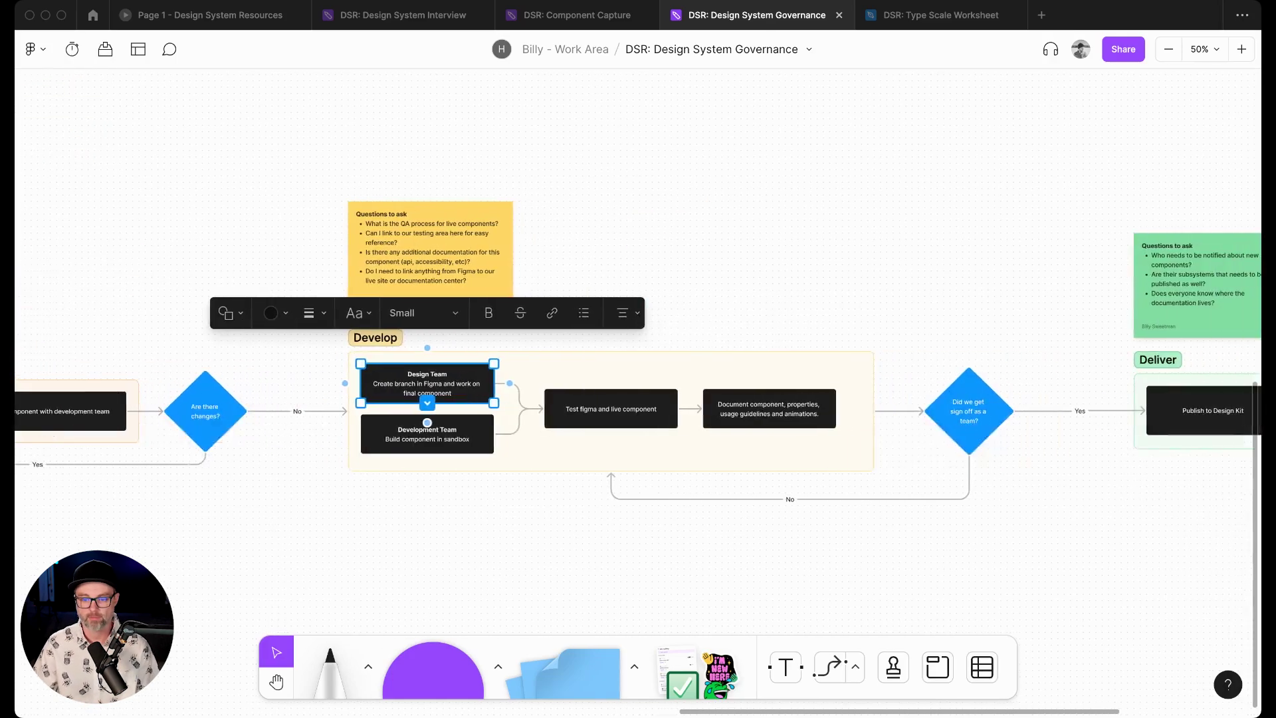
pyautogui.hscroll(3, 638, 398)
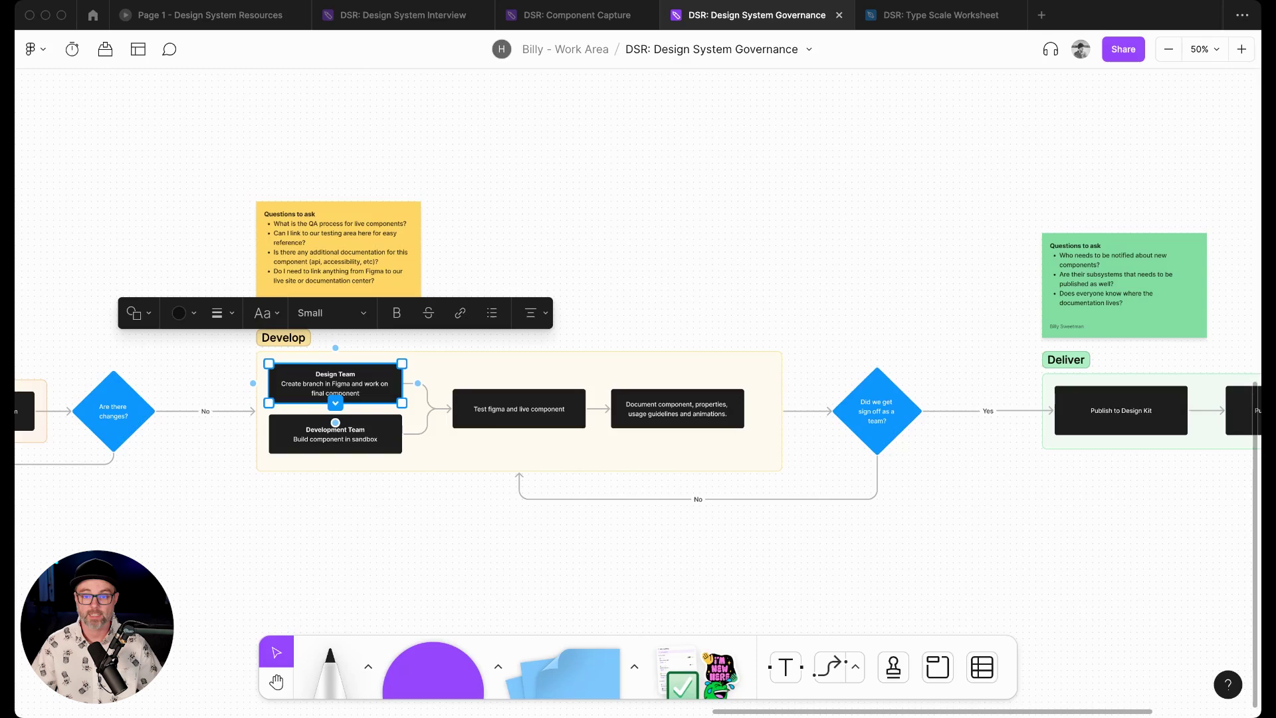
# Step: Pan further right to show Deliver's publishing and team-communication steps
pyautogui.hscroll(4, 638, 399)
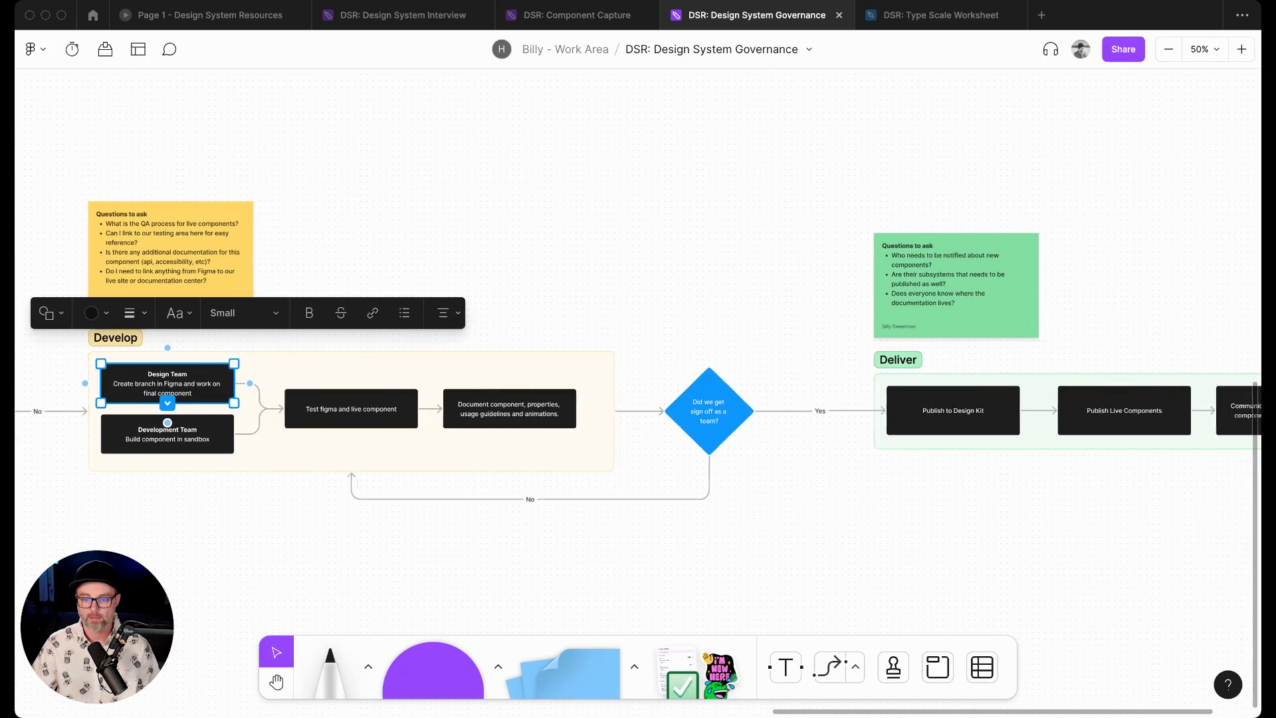
pyautogui.hscroll(8, 638, 399)
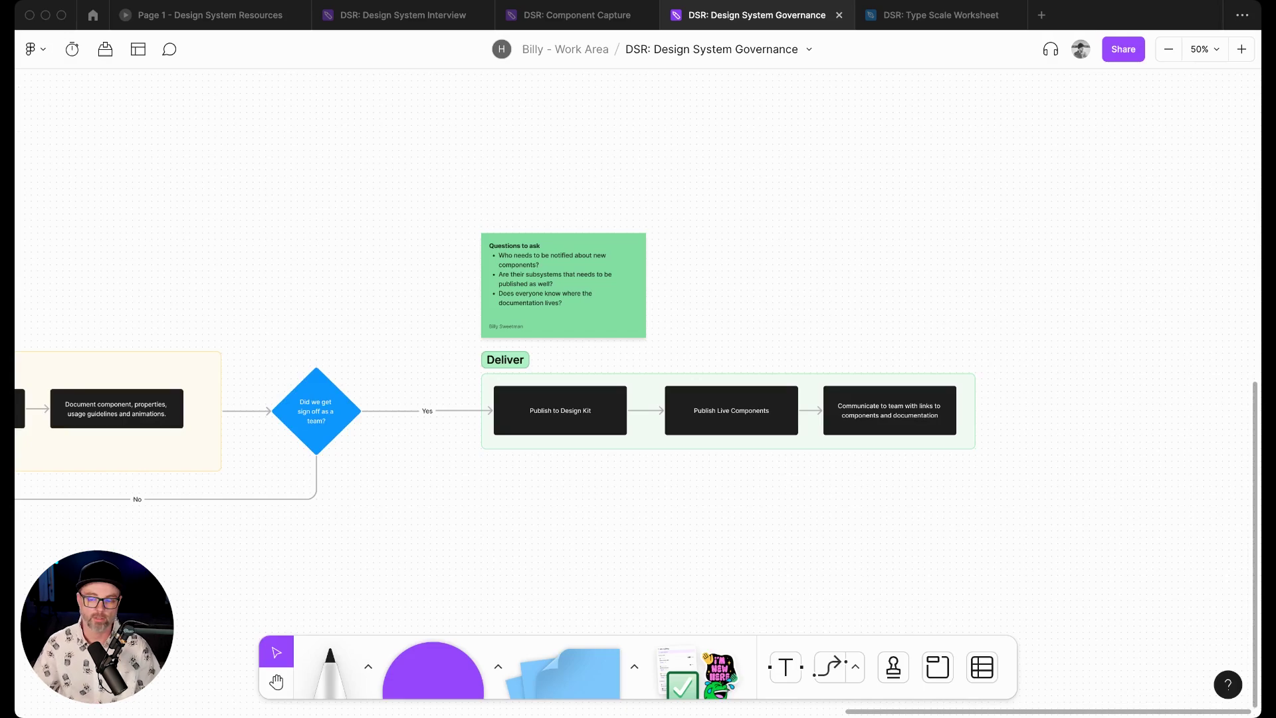
# Step: Zoom to the Design section, then zoom out to 50% so its 'Are there changes?' check sits beside Develop
pyautogui.hscroll(-10, 638, 372)
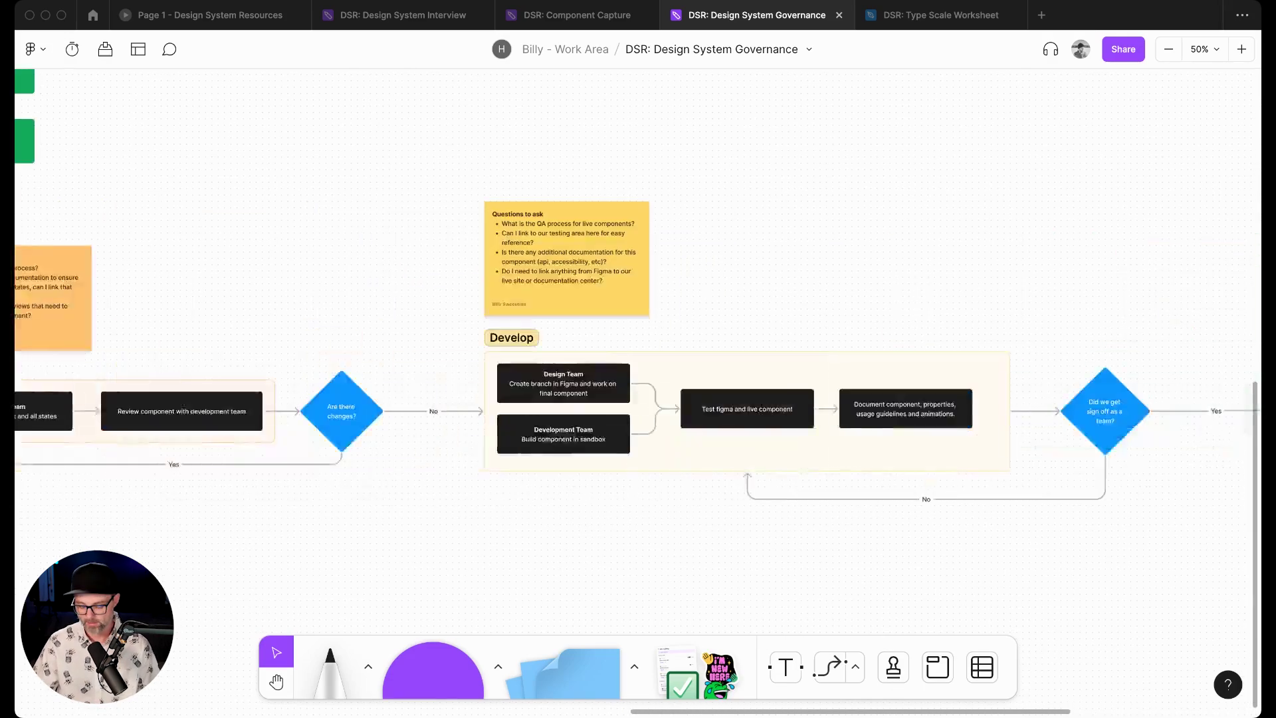
pyautogui.press('-')
pyautogui.hscroll(-4, 638, 372)
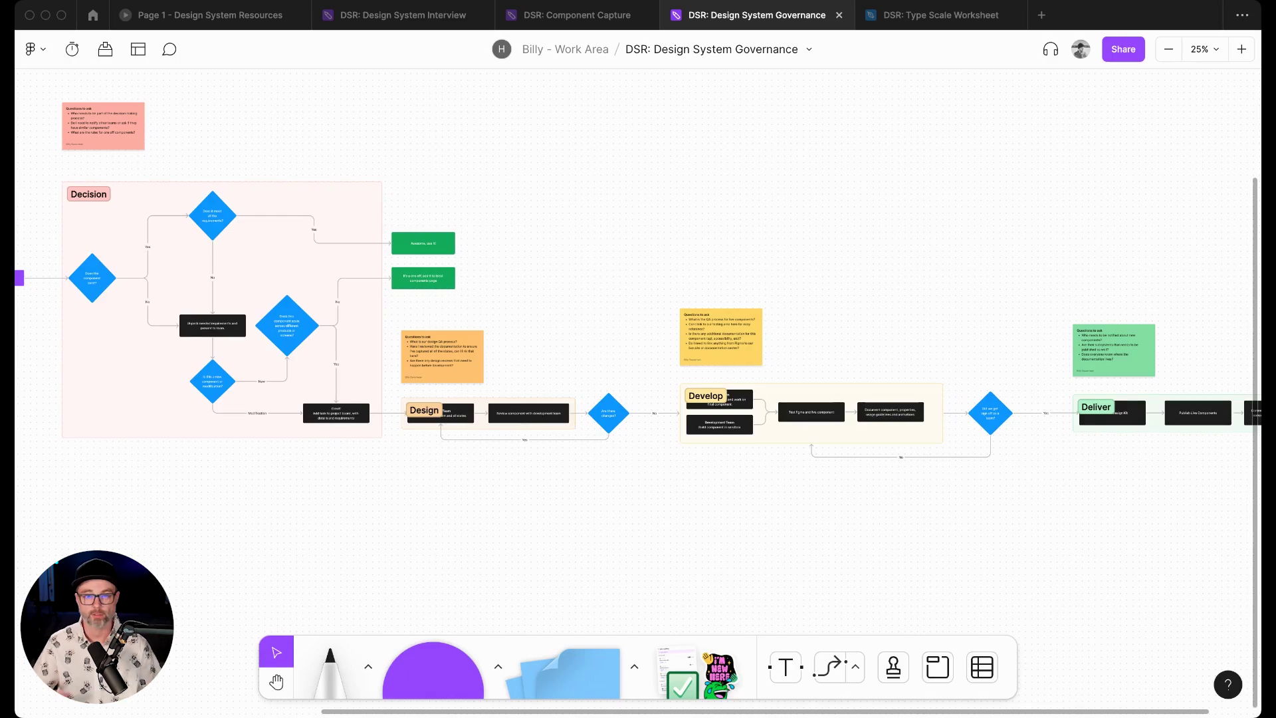
pyautogui.hscroll(-2, 638, 385)
pyautogui.scroll(-2, 638, 385)
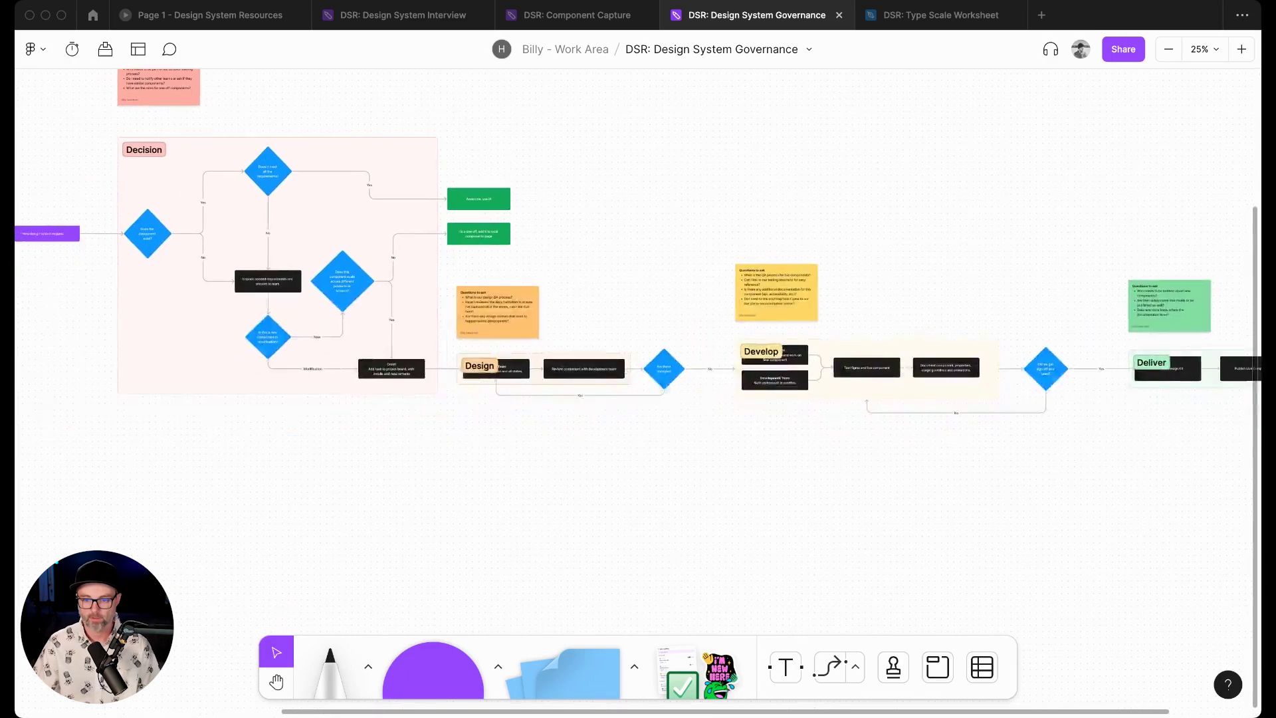
pyautogui.click(479, 365)
pyautogui.hotkey('shift', '2')
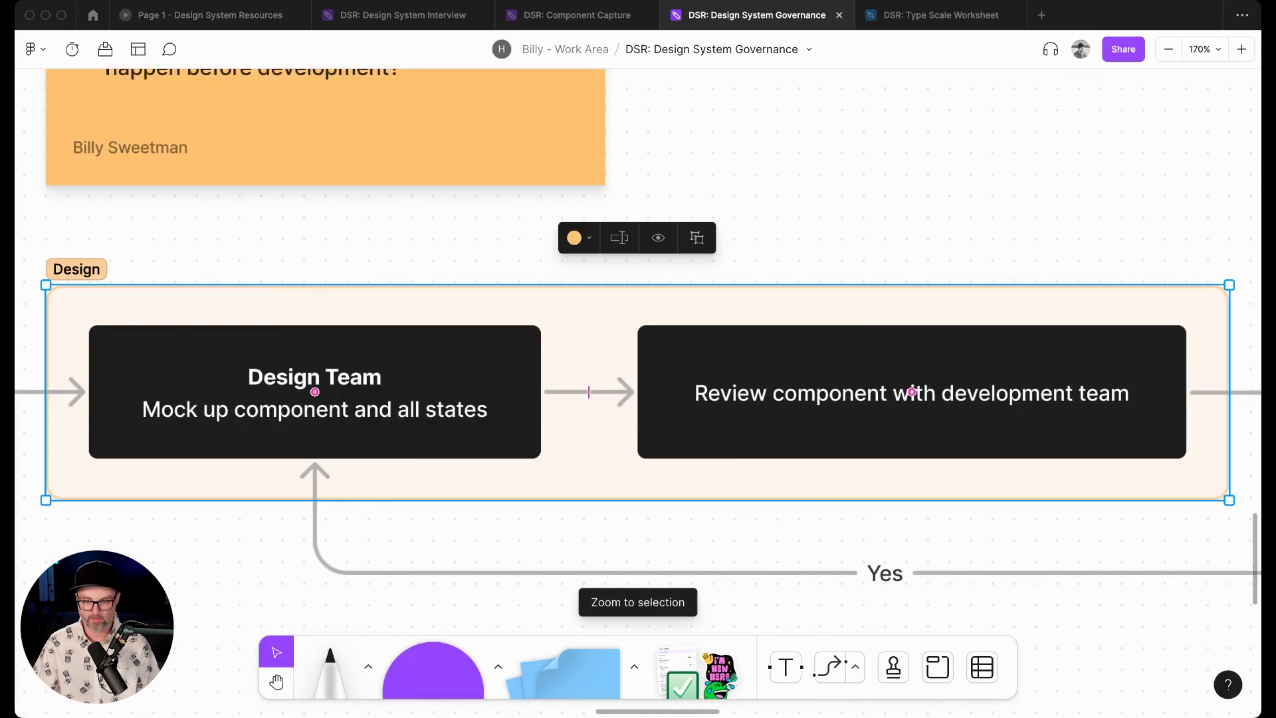
pyautogui.press('Escape')
pyautogui.hotkey('shift', '0')
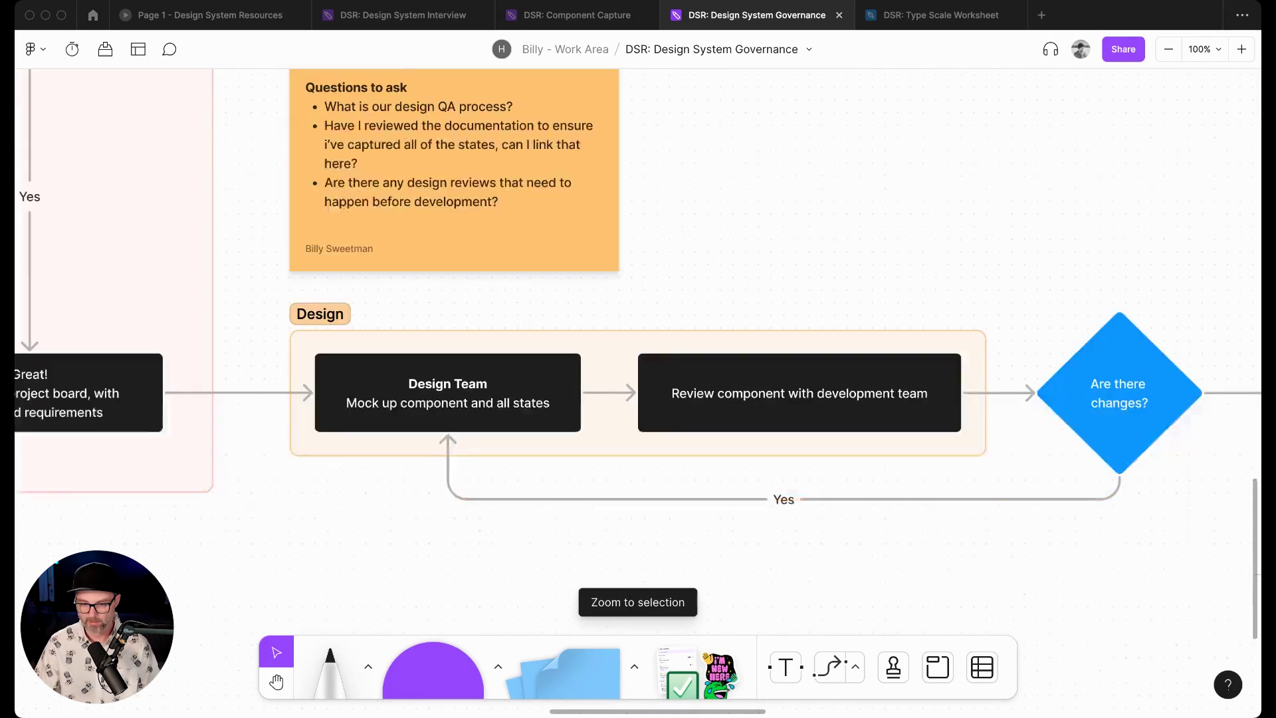
pyautogui.hscroll(3, 638, 280)
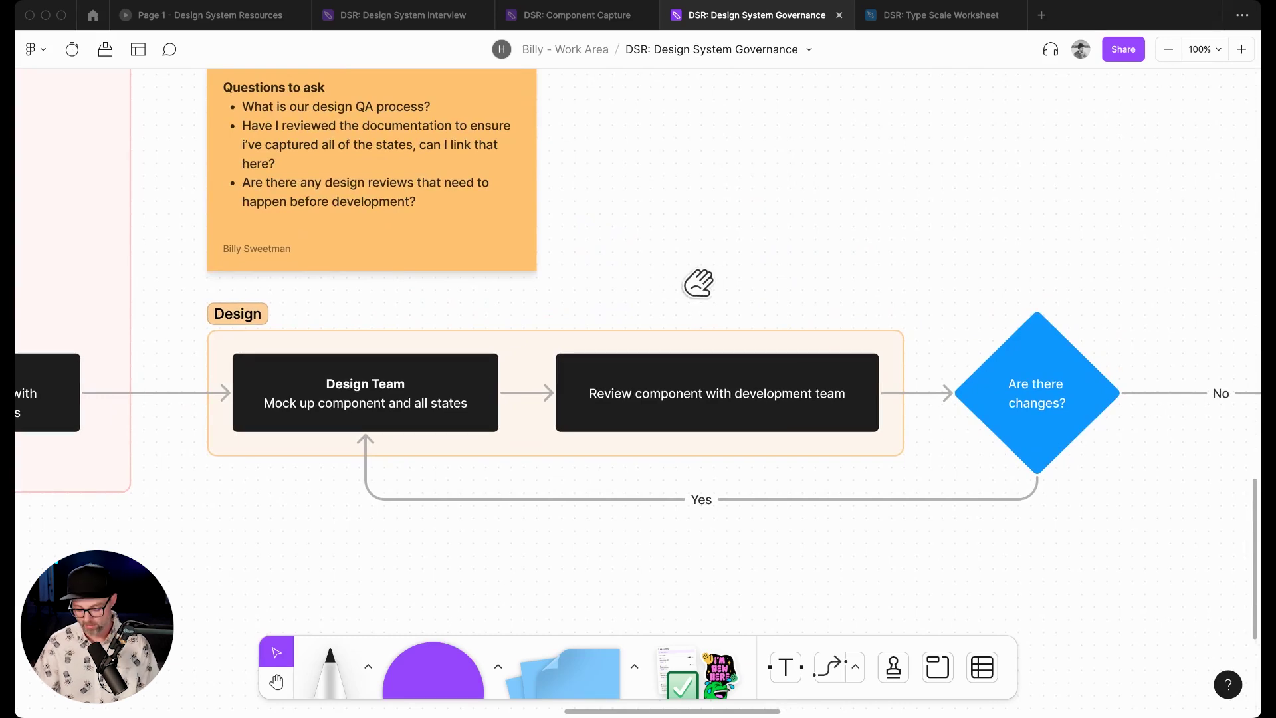
pyautogui.press('-')
pyautogui.hscroll(4, 699, 285)
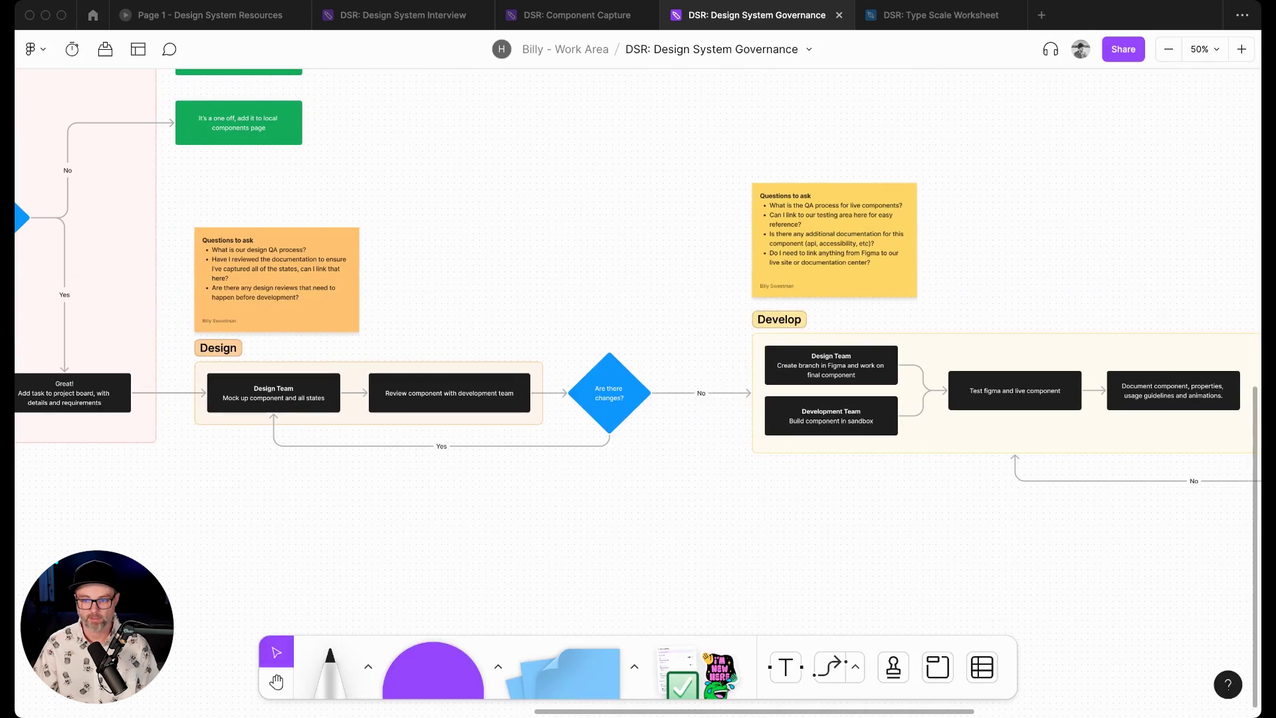
# Step: Duplicate the Develop Design Team box below the Design section, delete the original, and widen the copy
pyautogui.click(831, 365)
pyautogui.moveTo(831, 365); pyautogui.dragTo(337, 513)
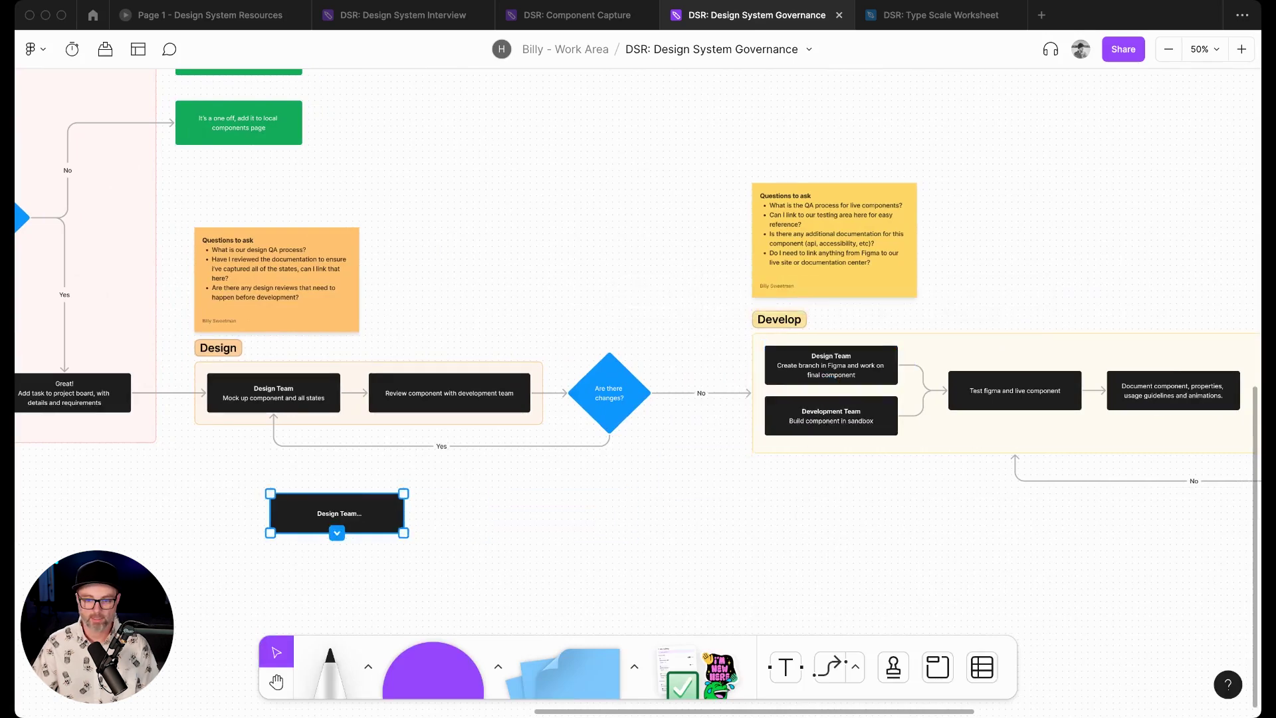
pyautogui.click(831, 365)
pyautogui.press('Delete')
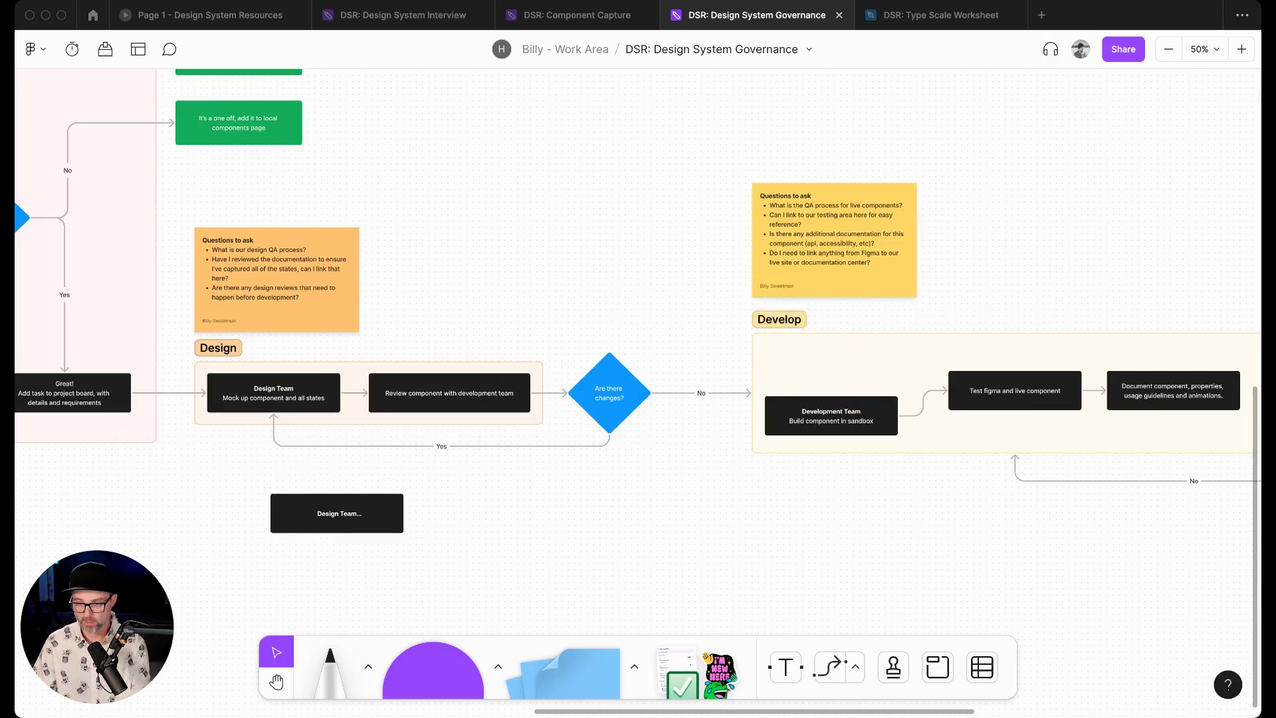
pyautogui.click(337, 513)
pyautogui.moveTo(403, 513); pyautogui.dragTo(354, 527)
# Step: Edit the copy to read 'Create branch in Figma' with a second line 'Follow Branching guidelines'
pyautogui.click(384, 532)
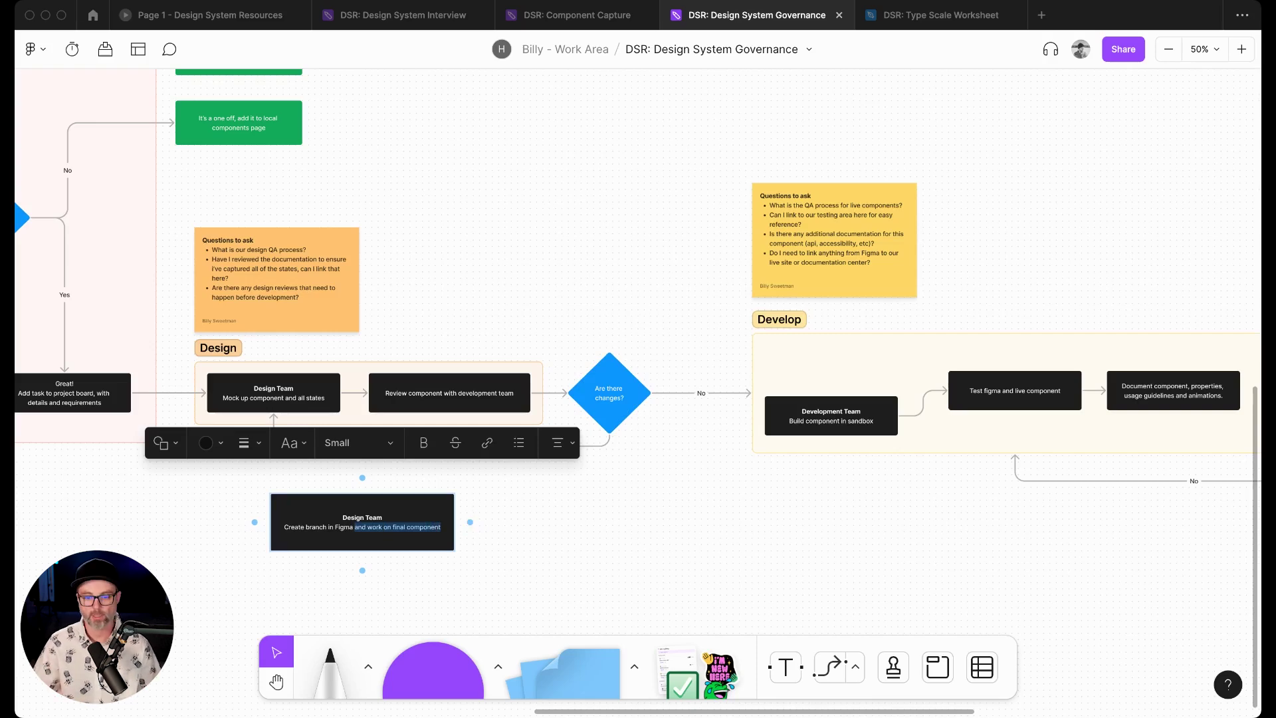
pyautogui.press('BackSpace')
pyautogui.press('Return')
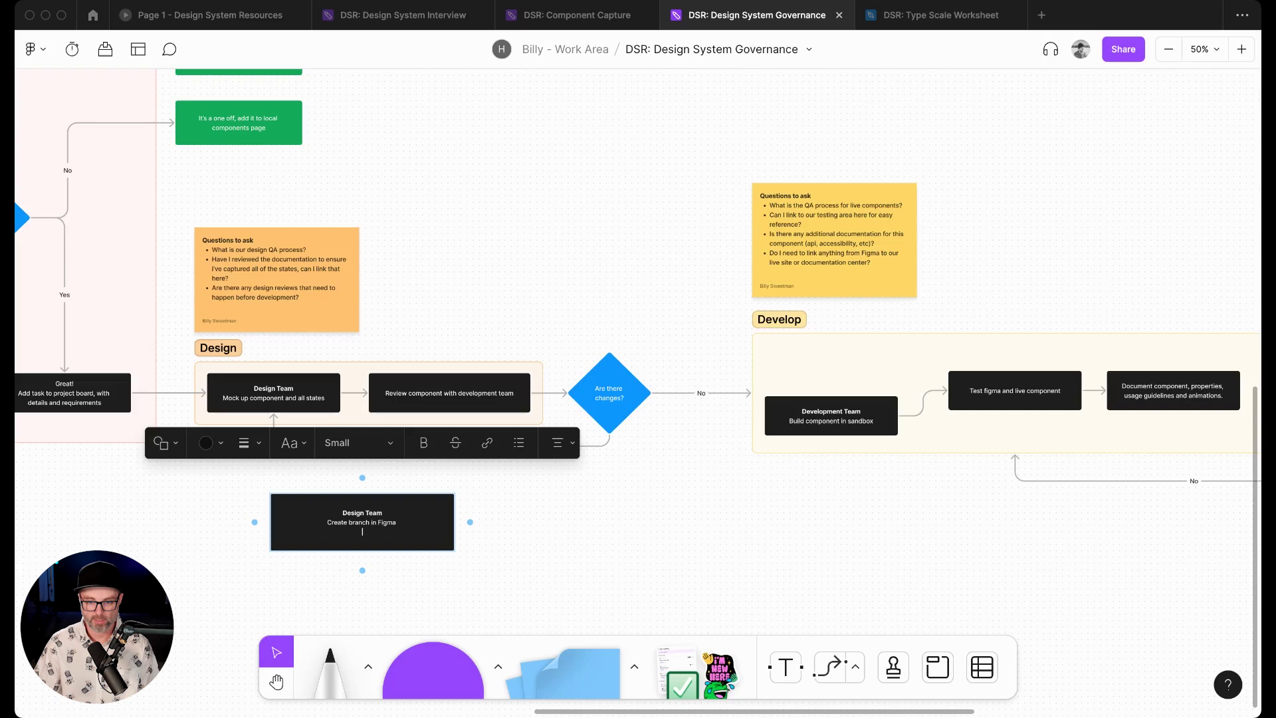
pyautogui.write('Follow b')
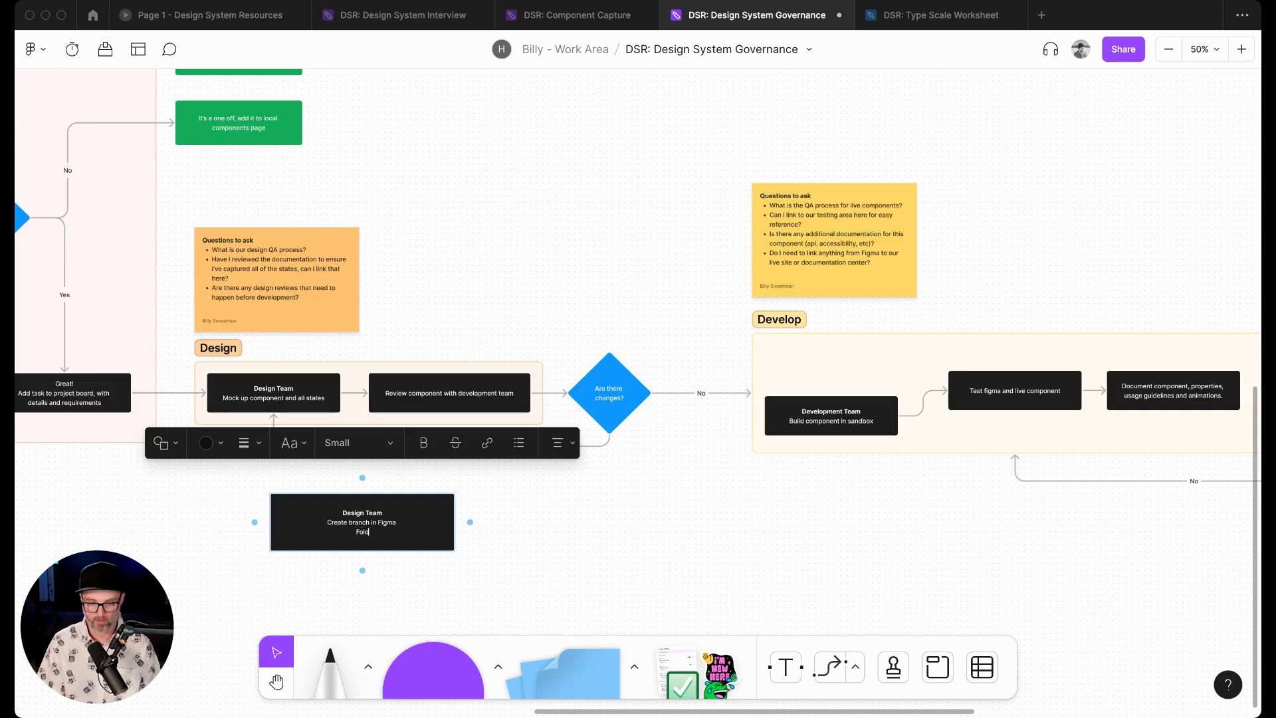
pyautogui.write('rancing g')
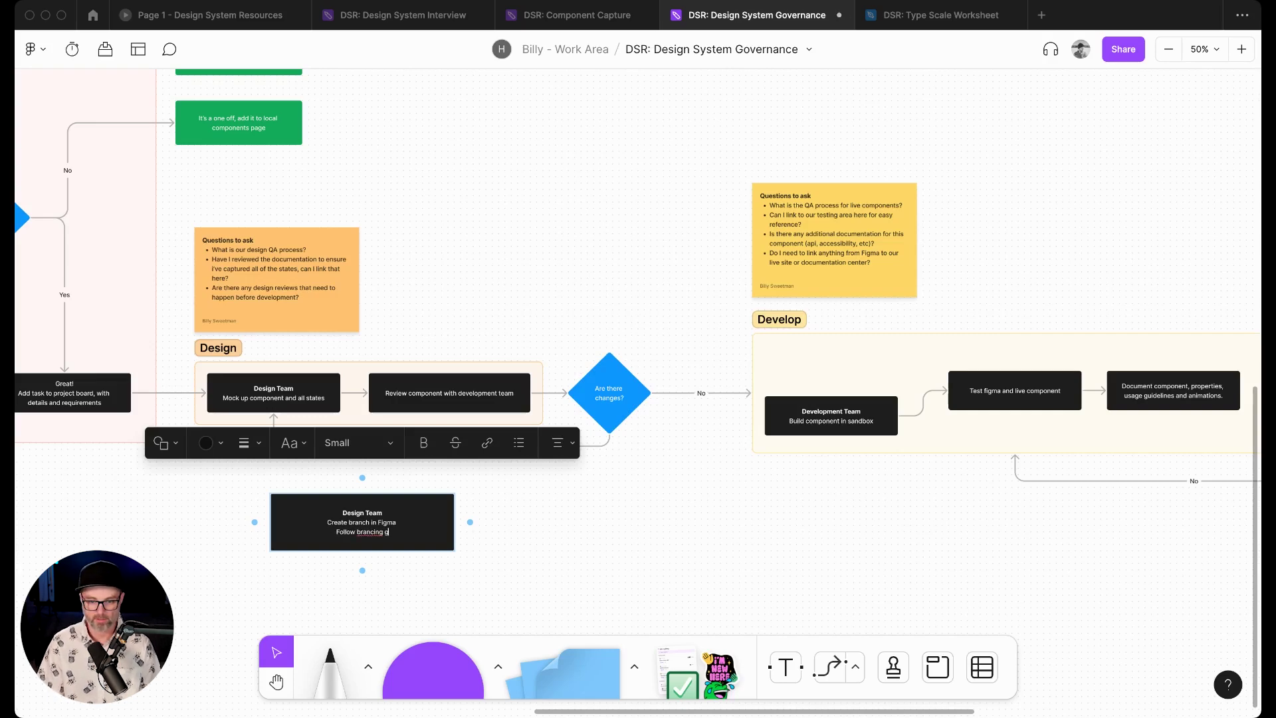
pyautogui.write('uidelines')
pyautogui.scroll(5, 638, 393)
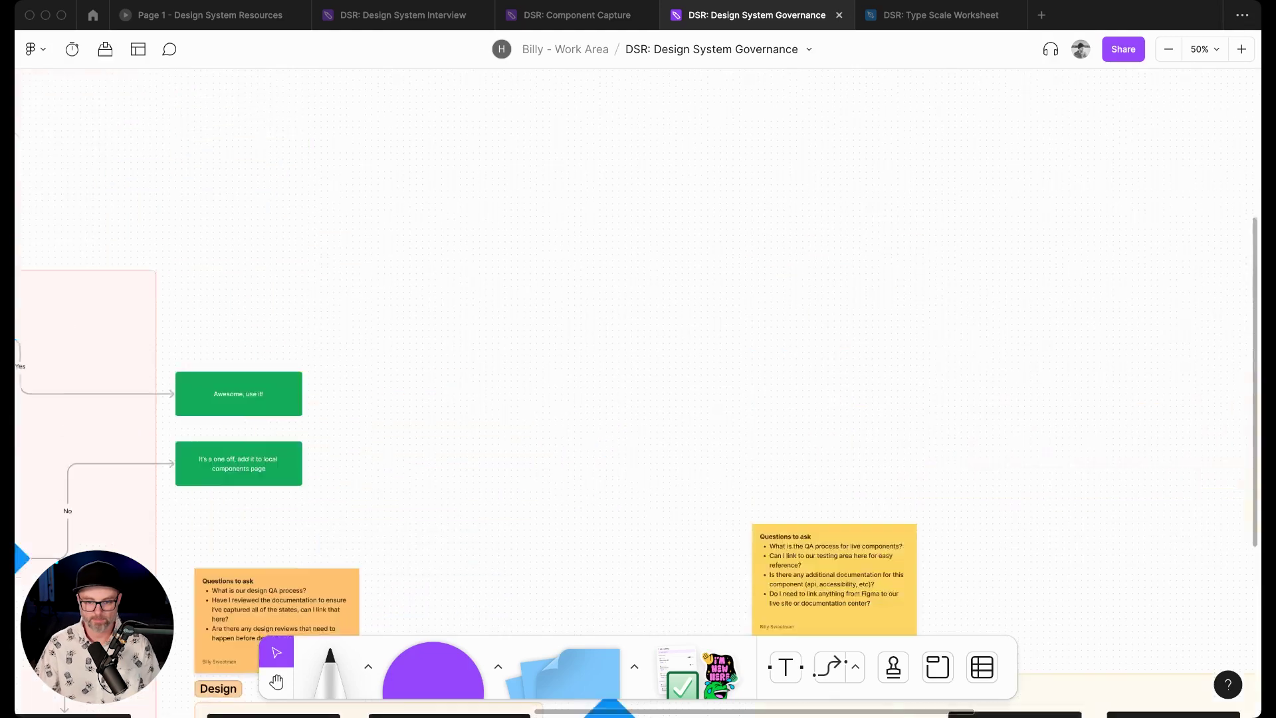
pyautogui.scroll(-3, 638, 392)
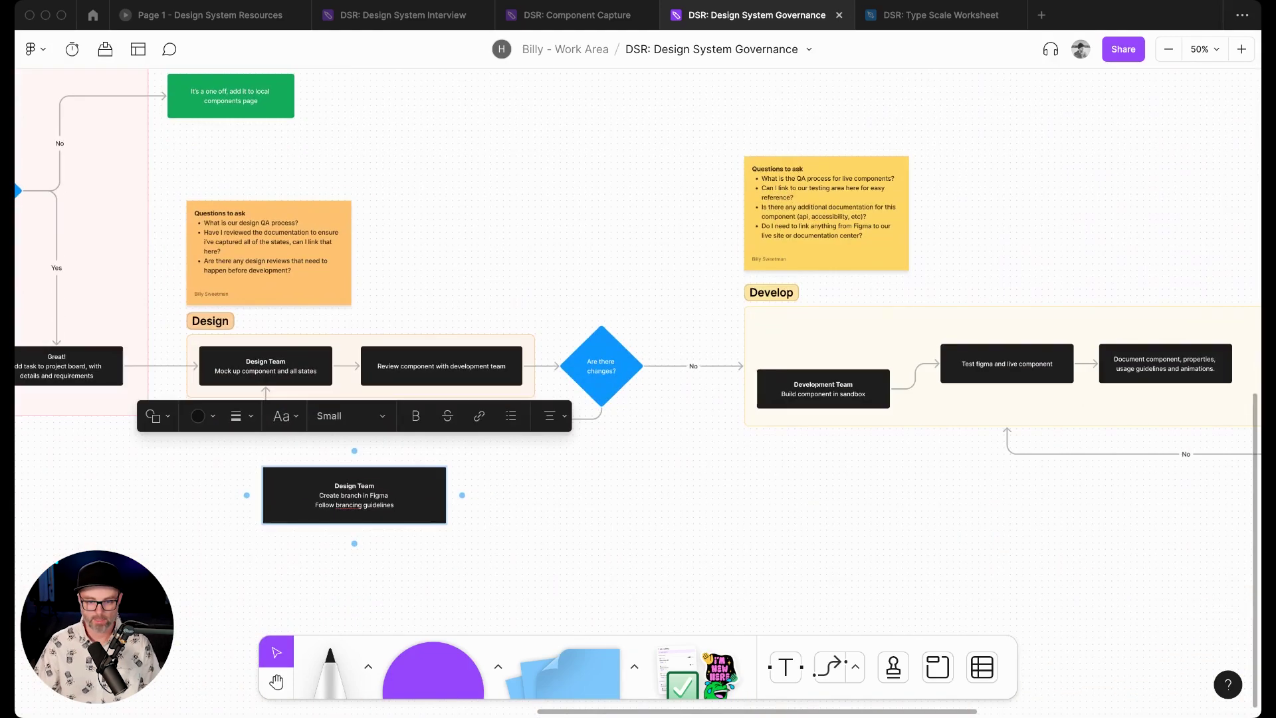
pyautogui.rightClick(345, 505)
pyautogui.press('Escape')
pyautogui.write('@')
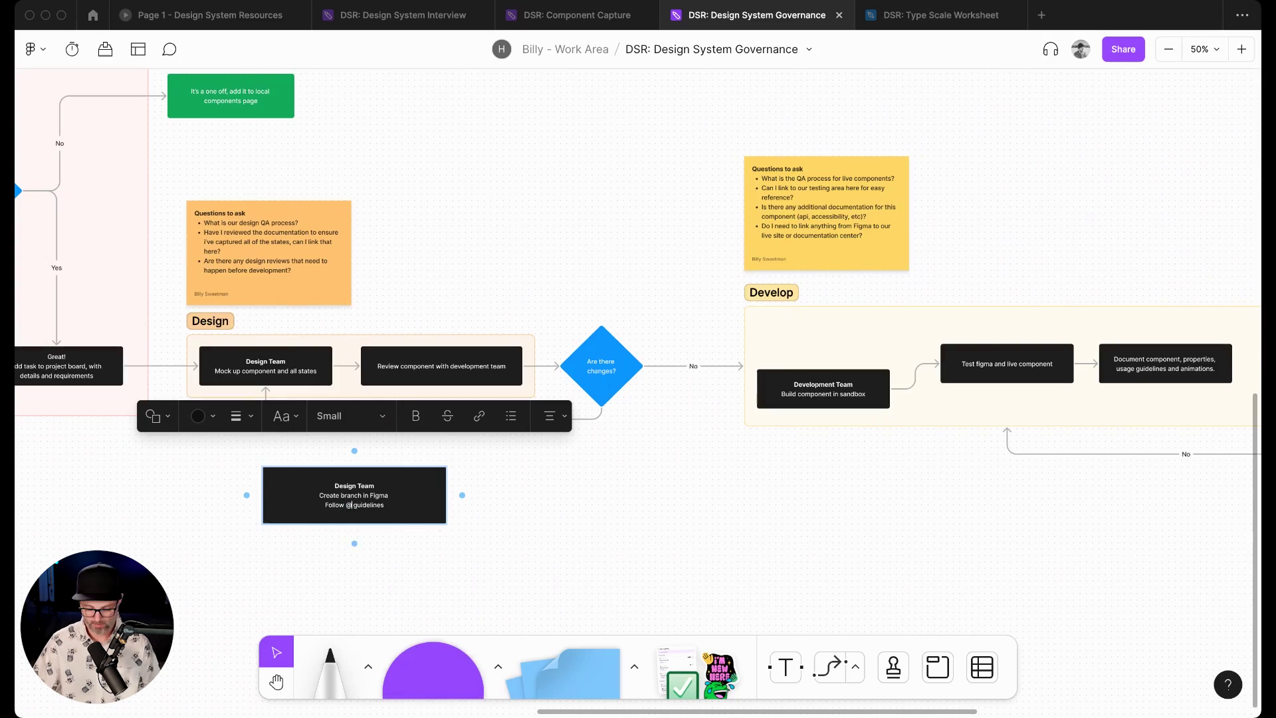
pyautogui.press('BackSpace')
pyautogui.write('Branching')
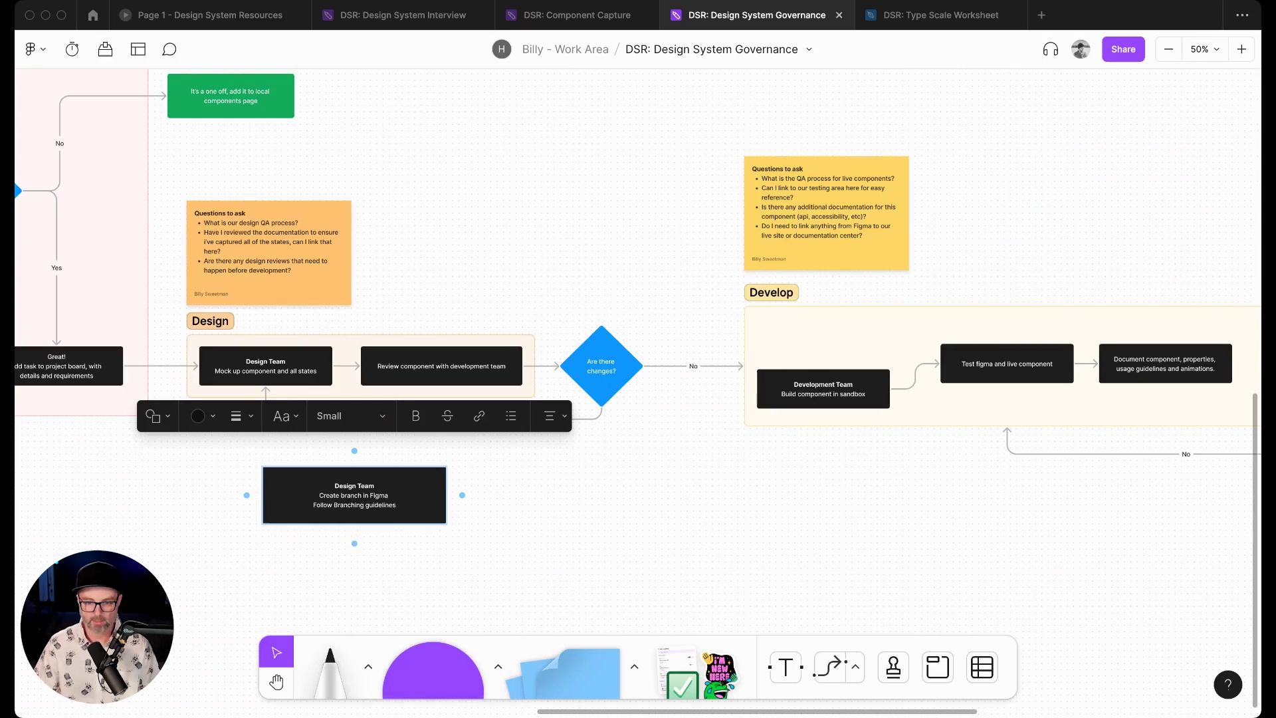
pyautogui.moveTo(394, 505); pyautogui.dragTo(313, 505)
pyautogui.click(478, 415)
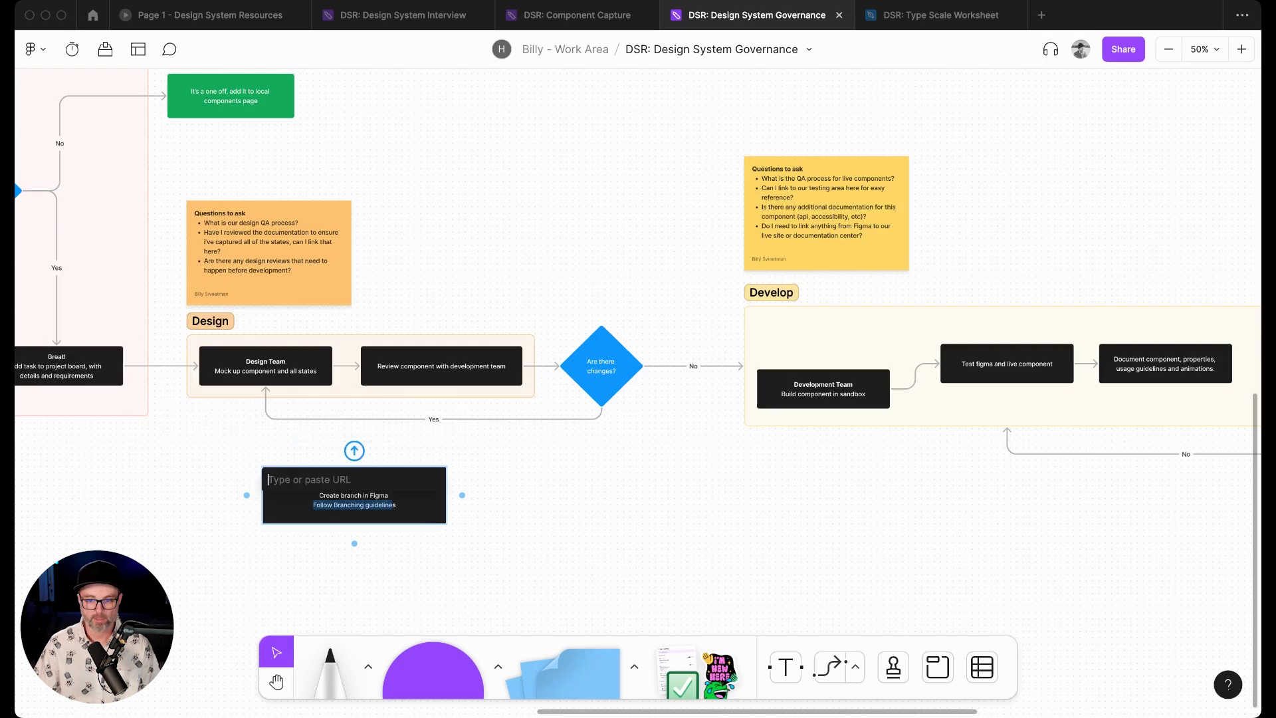
pyautogui.write('www.google.com')
pyautogui.press('Return')
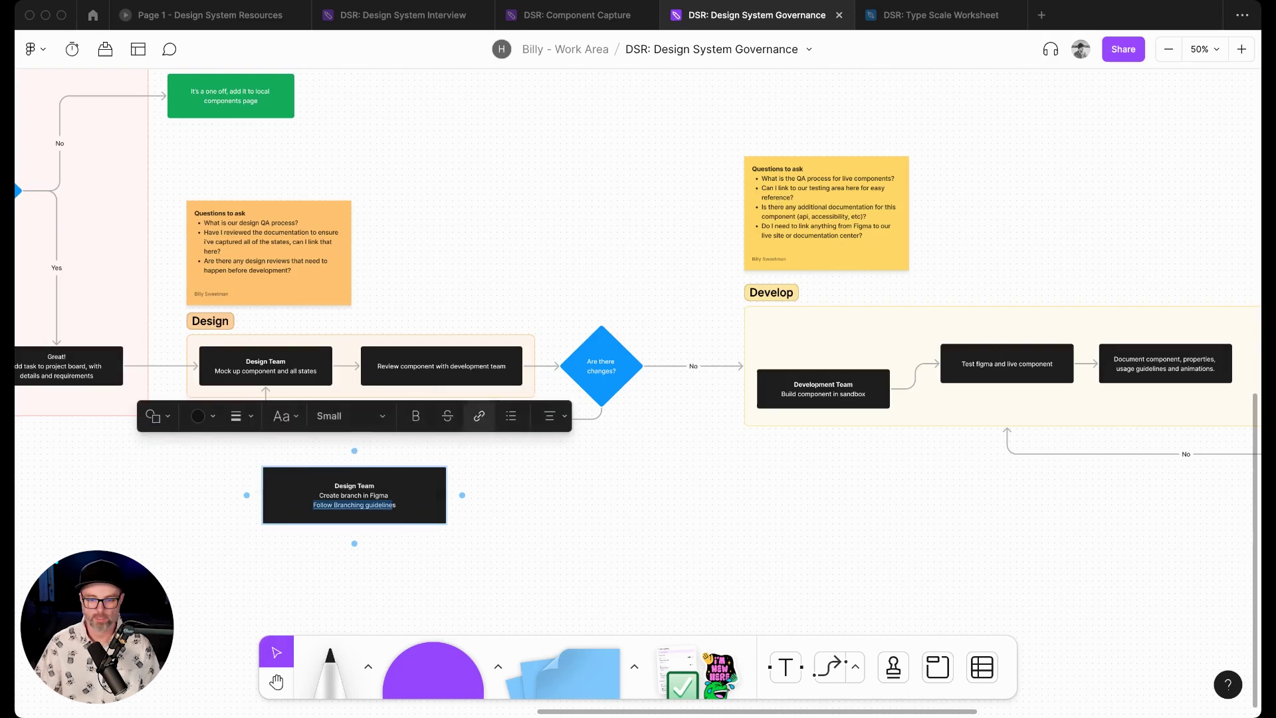
pyautogui.press('Escape')
pyautogui.hscroll(-3, 638, 359)
pyautogui.scroll(-2, 638, 359)
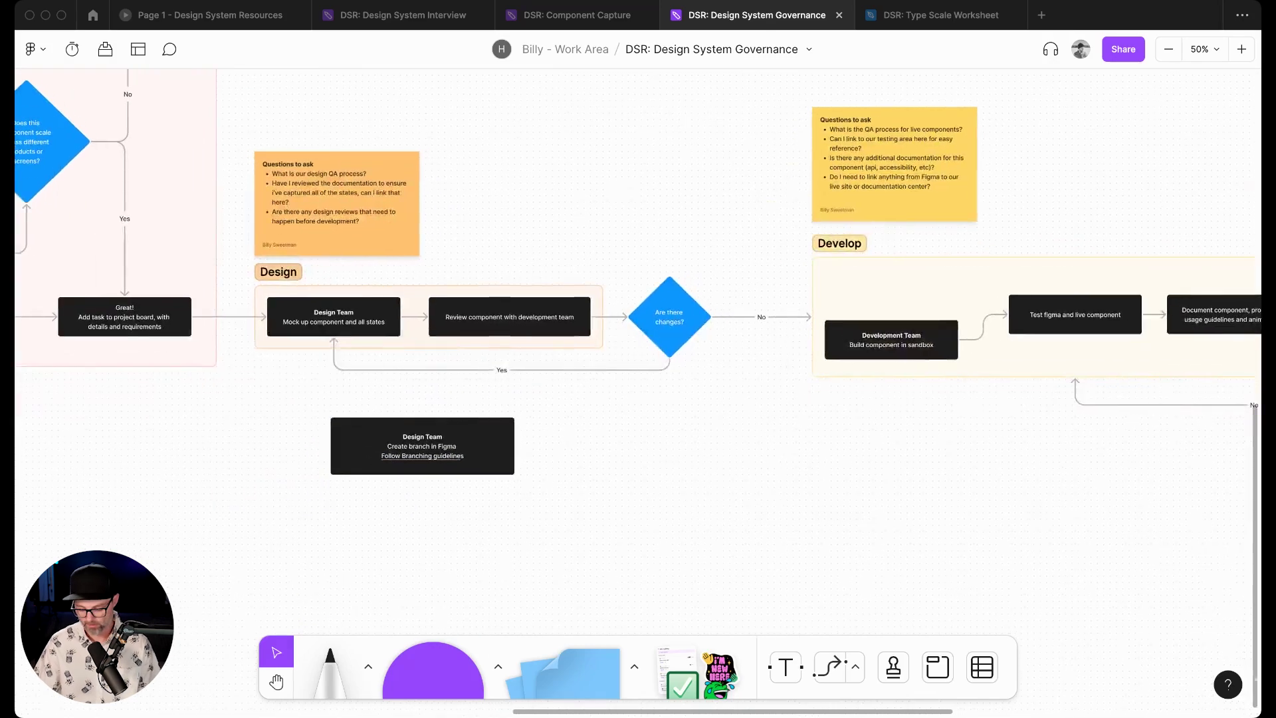
# Step: Move the 'Create branch in Figma' box left, beneath the Design section
pyautogui.hotkey('shift', '0')
pyautogui.hscroll(-2, 638, 386)
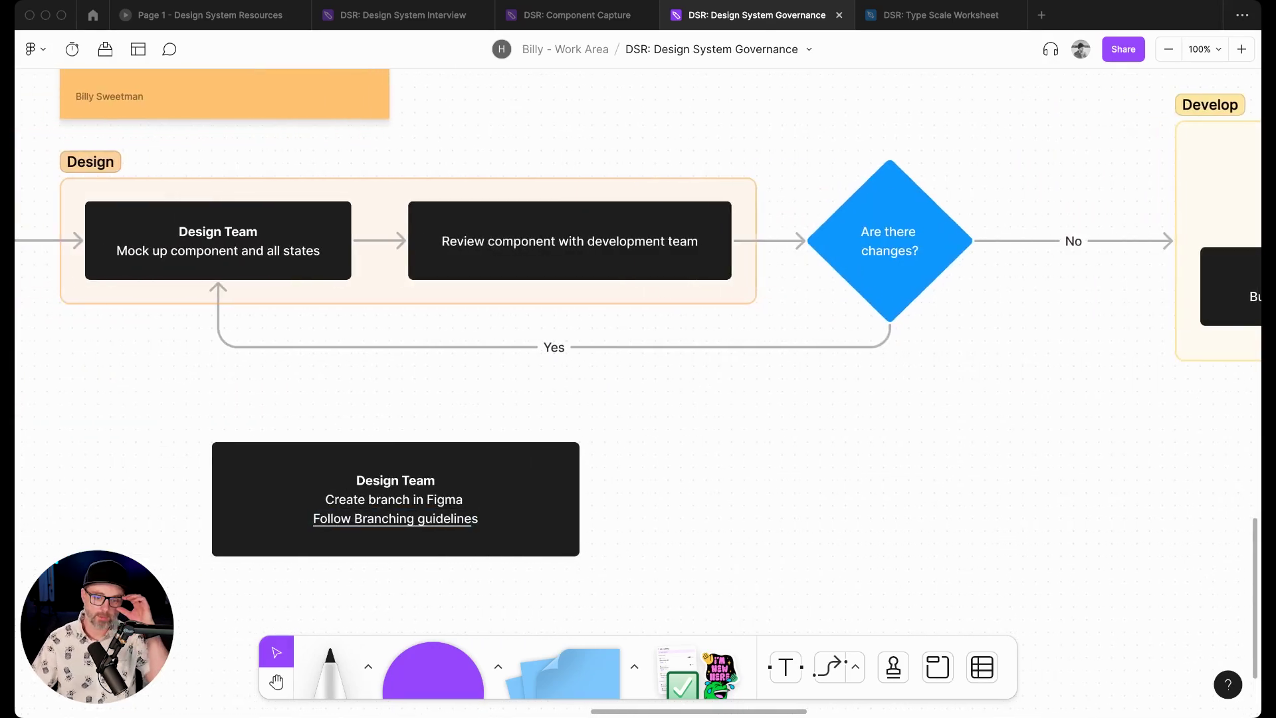
pyautogui.click(218, 240)
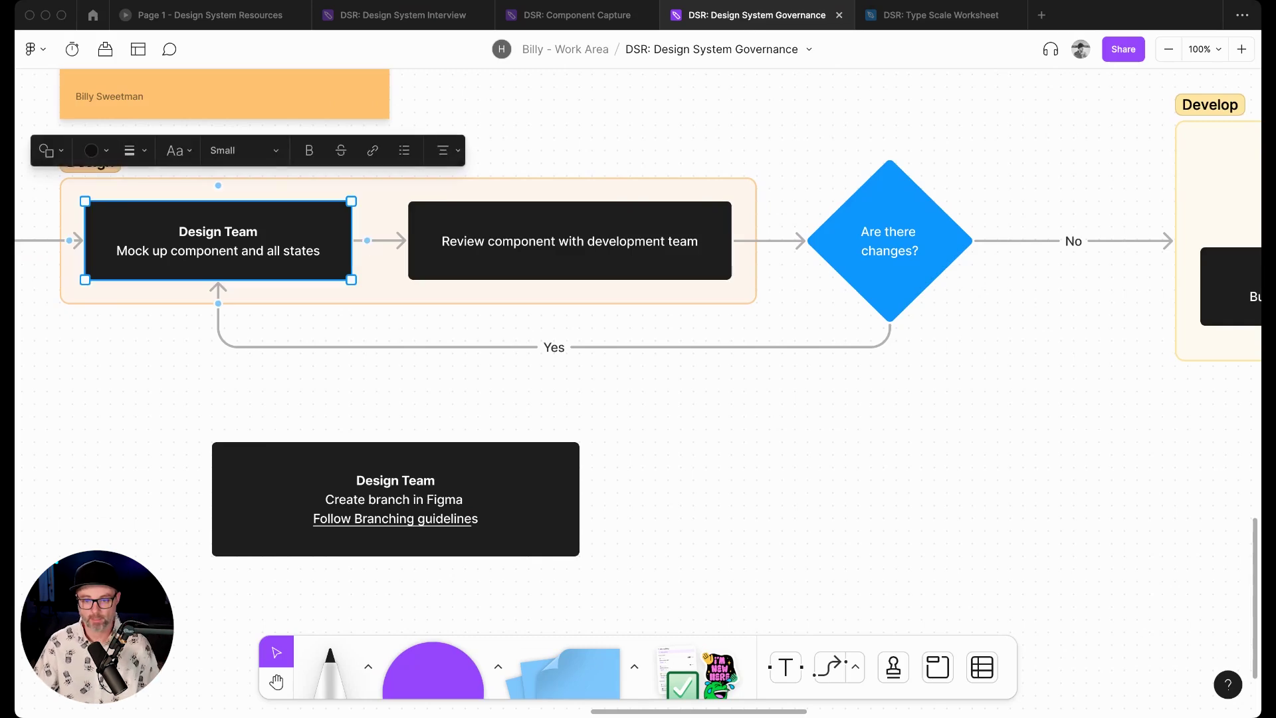
pyautogui.click(569, 240)
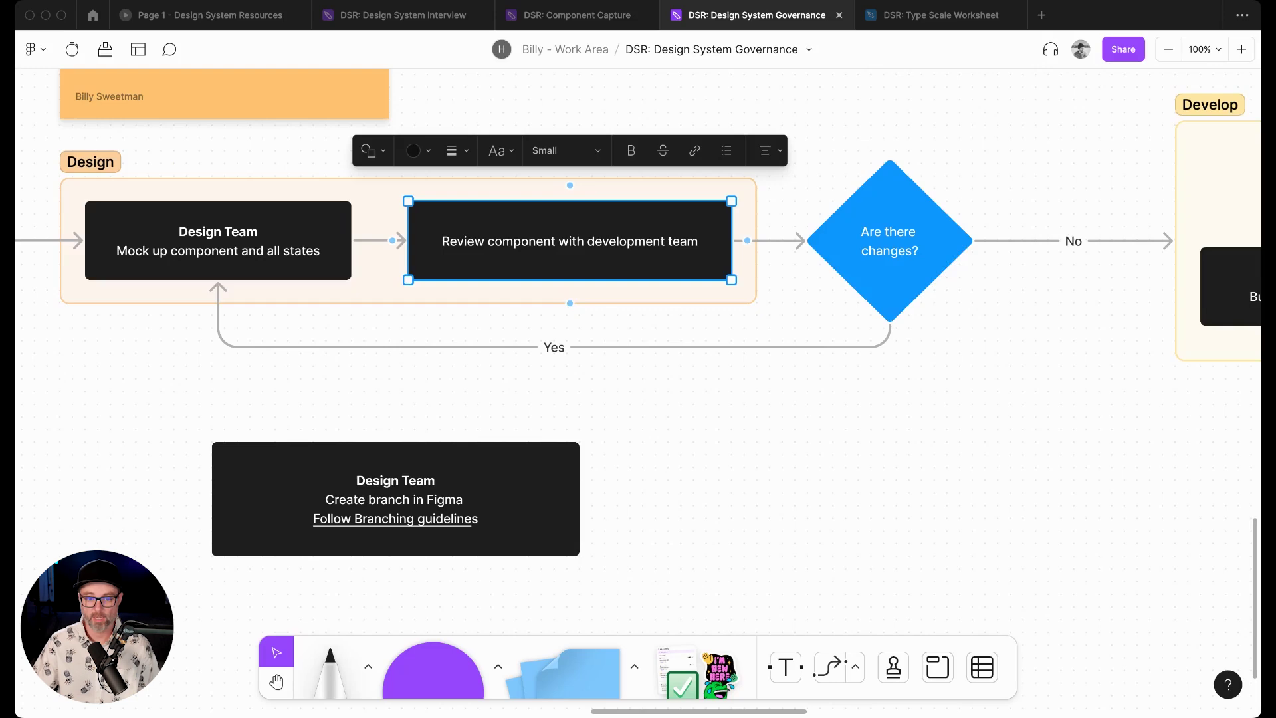
pyautogui.click(218, 241)
pyautogui.hscroll(-3, 638, 372)
pyautogui.scroll(2, 638, 372)
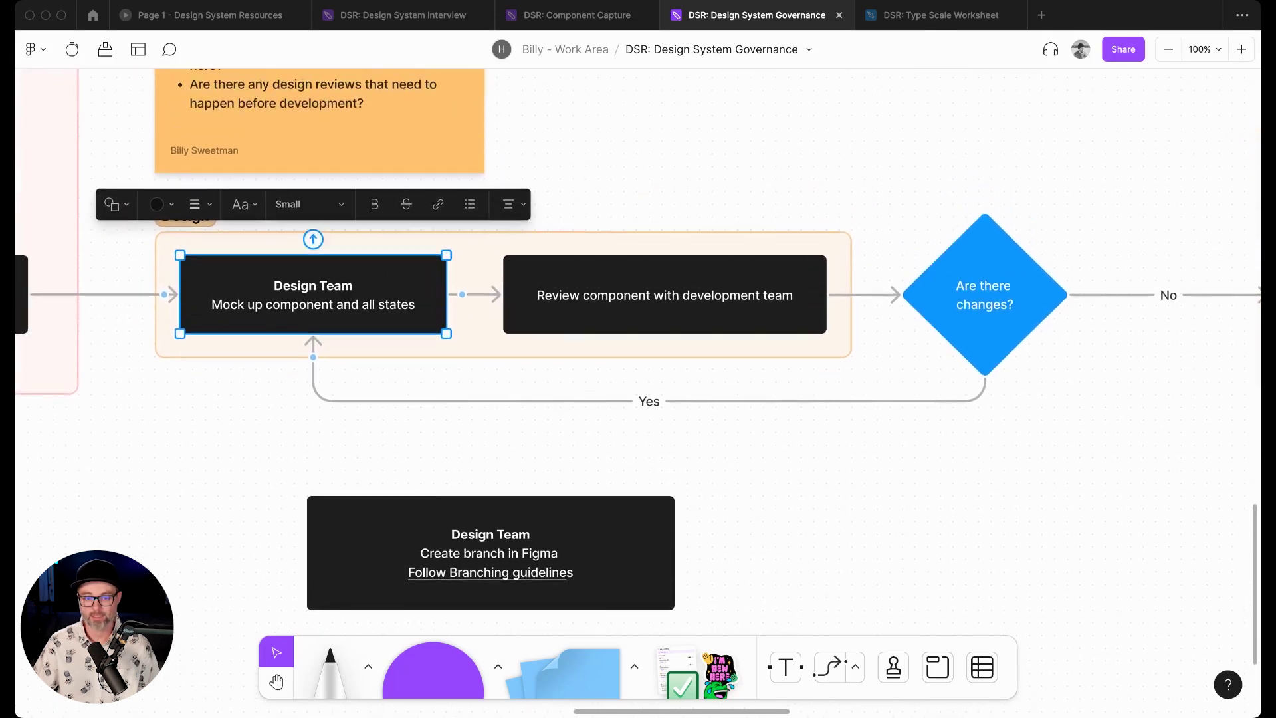
pyautogui.click(313, 551)
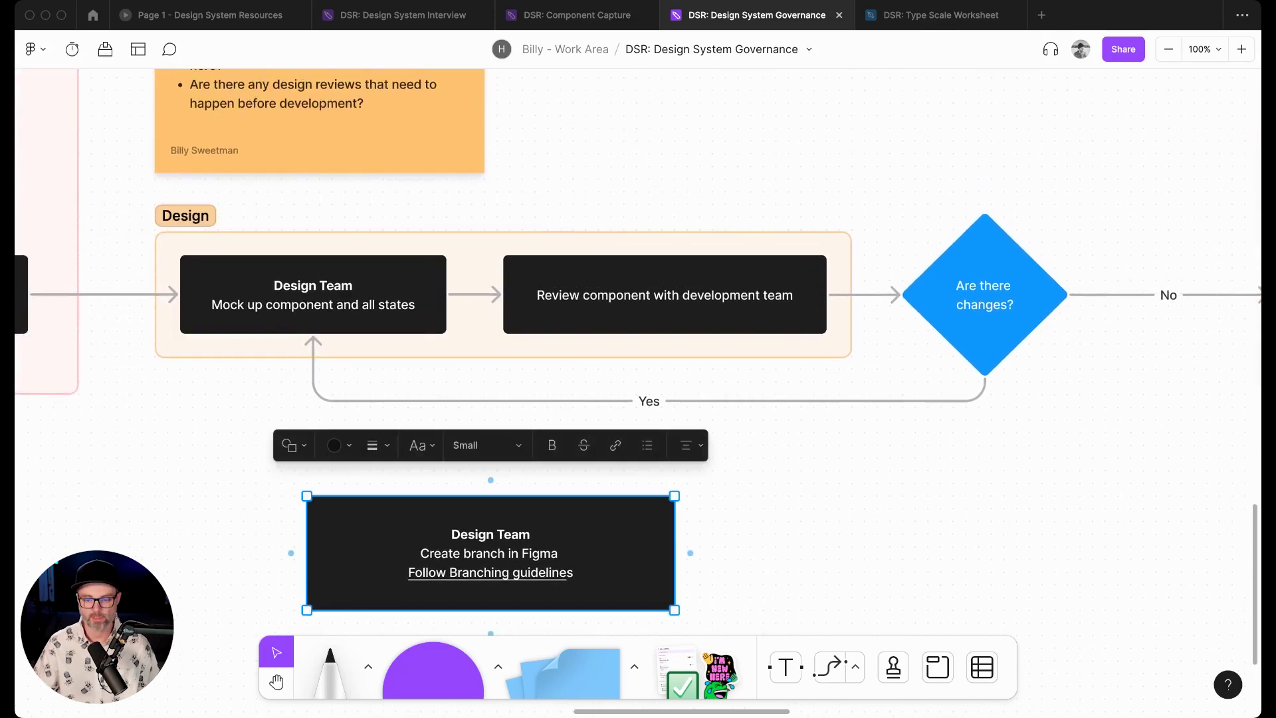
pyautogui.moveTo(664, 553); pyautogui.dragTo(513, 528)
# Step: Place a copy of the mockup step right of the branch step, connected and aligned with it
pyautogui.click(174, 295)
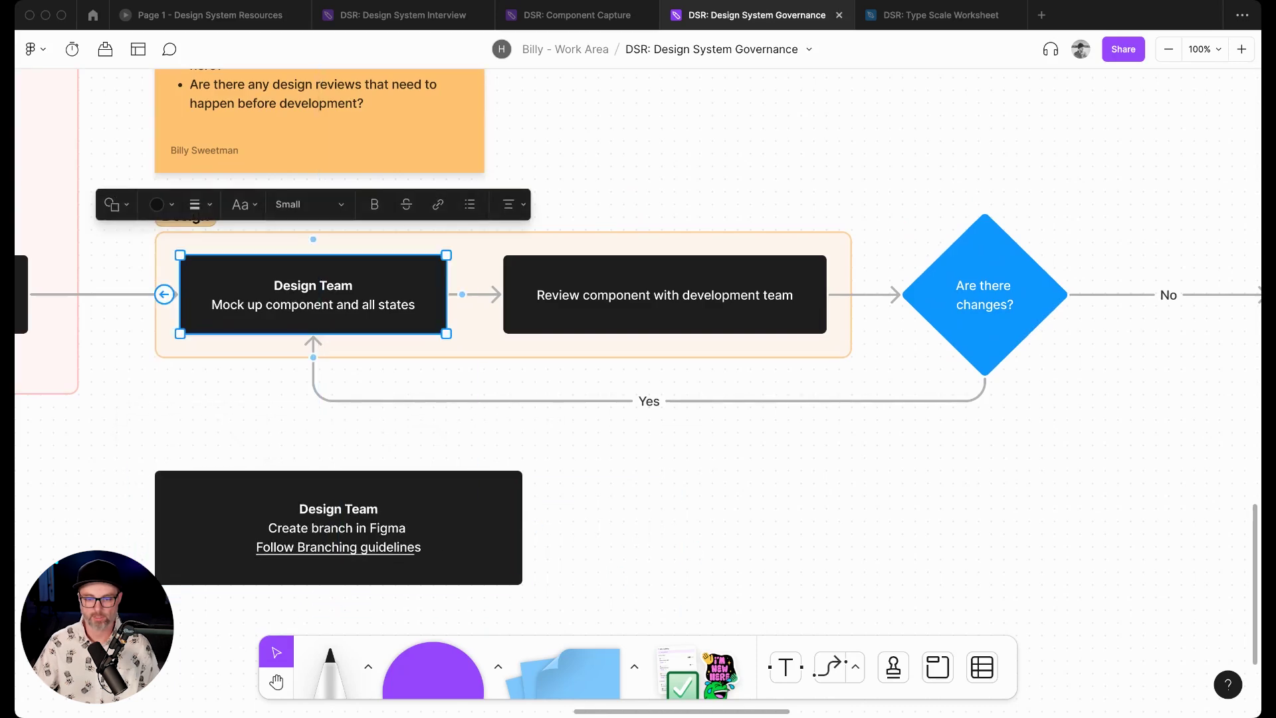
pyautogui.hotkey('ctrl', 'v')
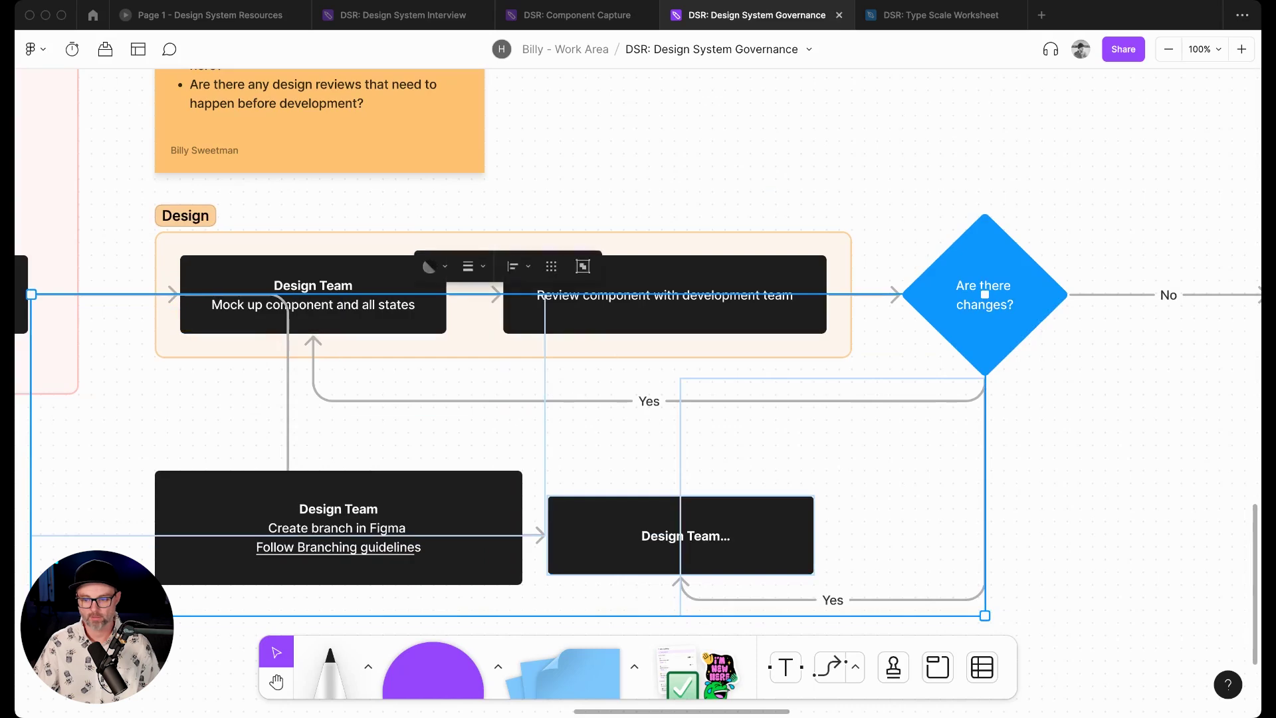
pyautogui.hotkey('ctrl', 'z')
pyautogui.hotkey('ctrl', 'z')
pyautogui.hotkey('ctrl', 'z')
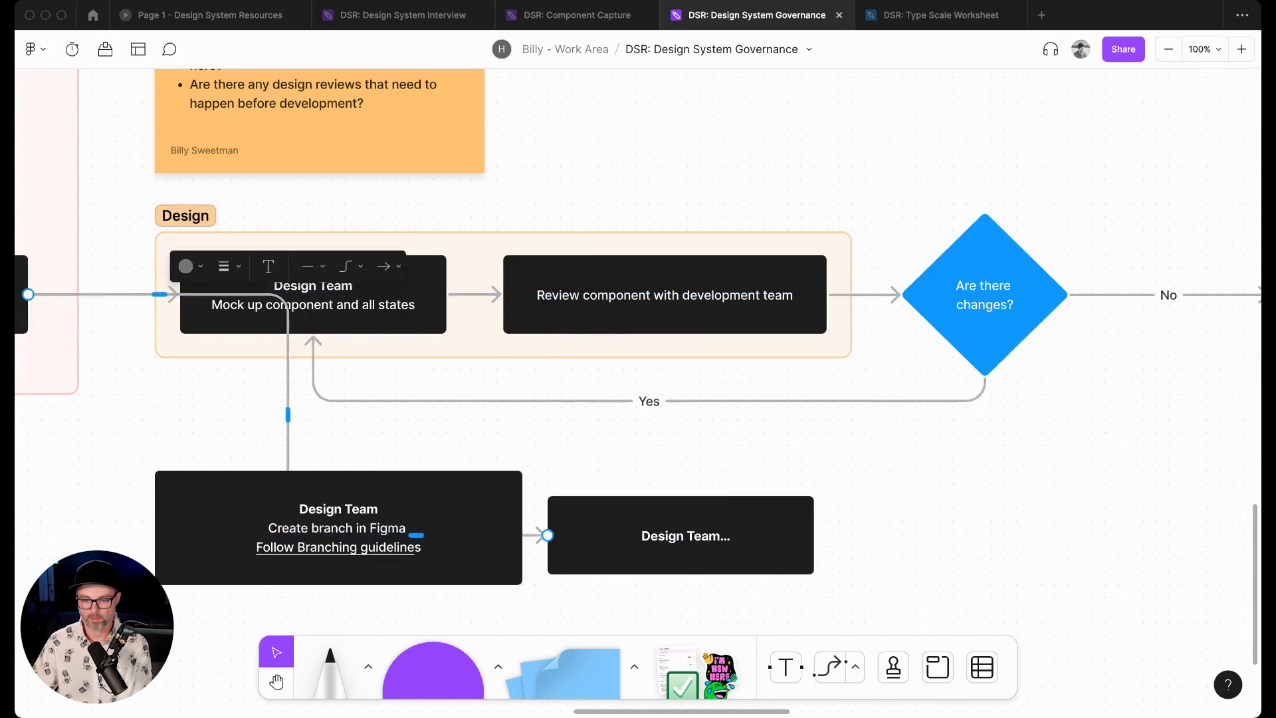
pyautogui.click(511, 532)
pyautogui.moveTo(535, 527); pyautogui.dragTo(548, 535)
pyautogui.moveTo(664, 538); pyautogui.dragTo(706, 602)
pyautogui.moveTo(706, 552); pyautogui.dragTo(706, 534)
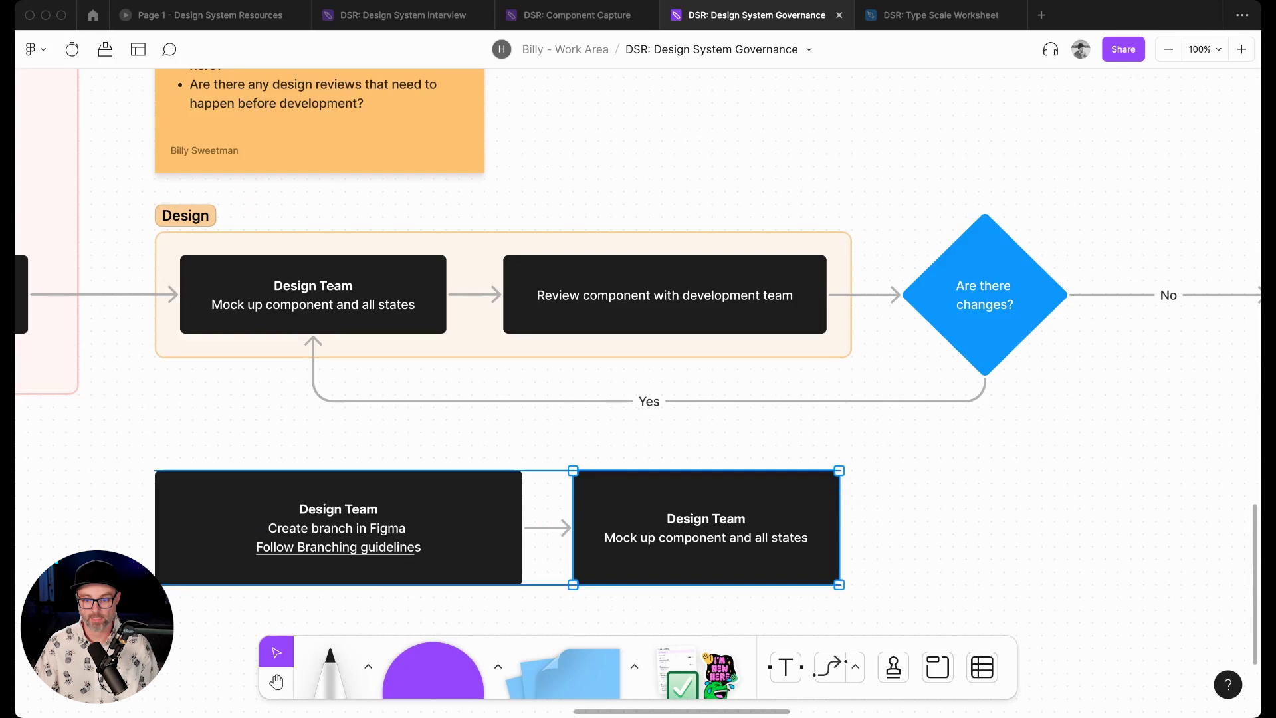
pyautogui.press('Escape')
# Step: At 50% zoom, connect the Great! box to the 'Create branch in Figma' step
pyautogui.press('-')
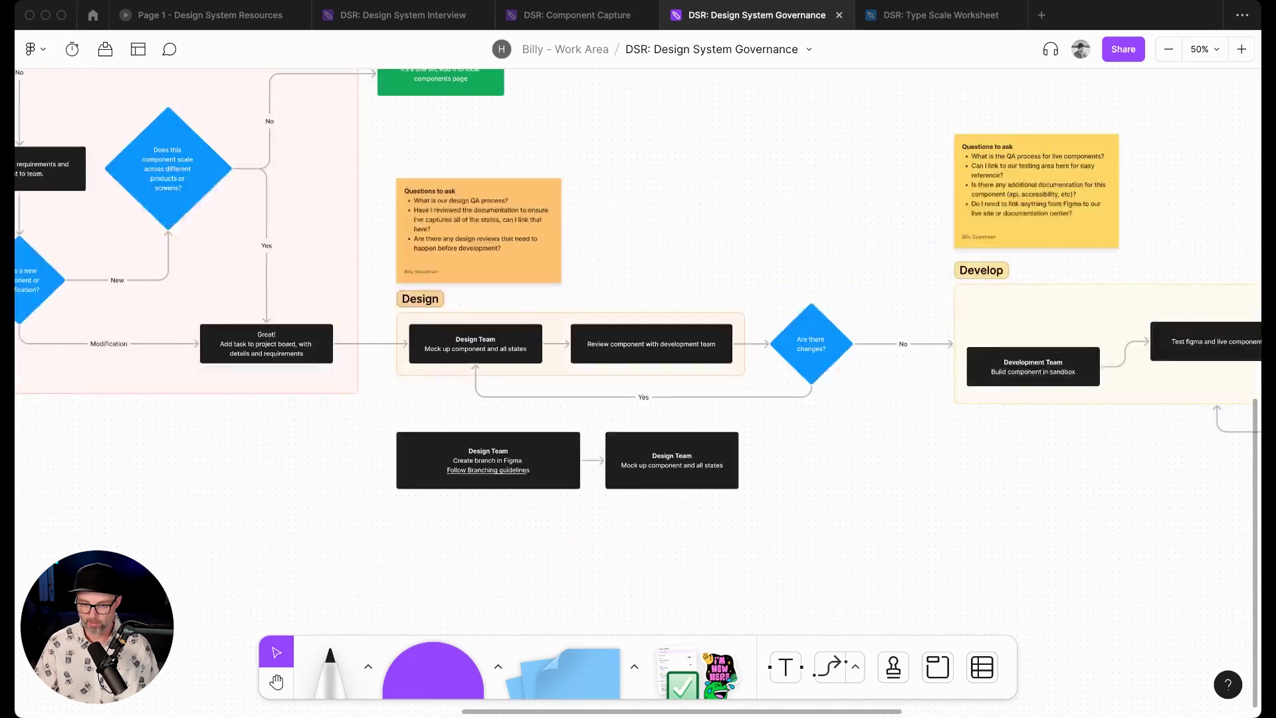
pyautogui.hscroll(2, 638, 390)
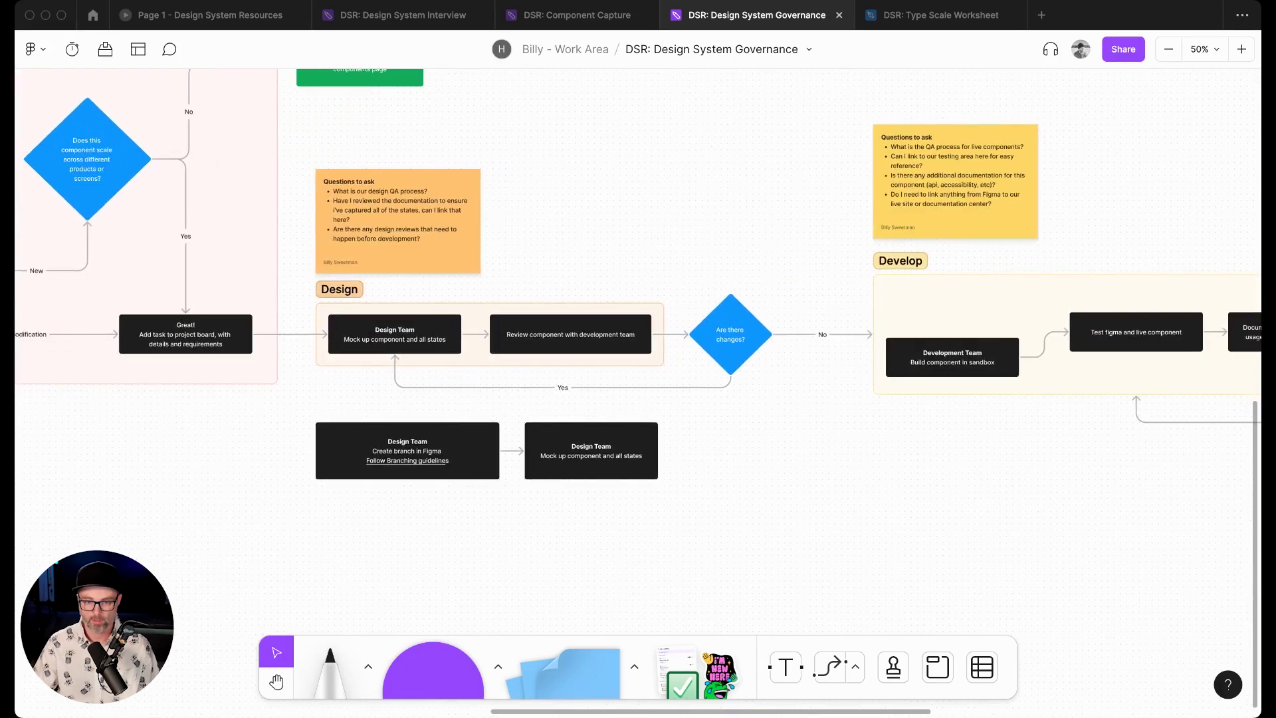
pyautogui.click(226, 335)
pyautogui.moveTo(252, 334); pyautogui.dragTo(316, 450)
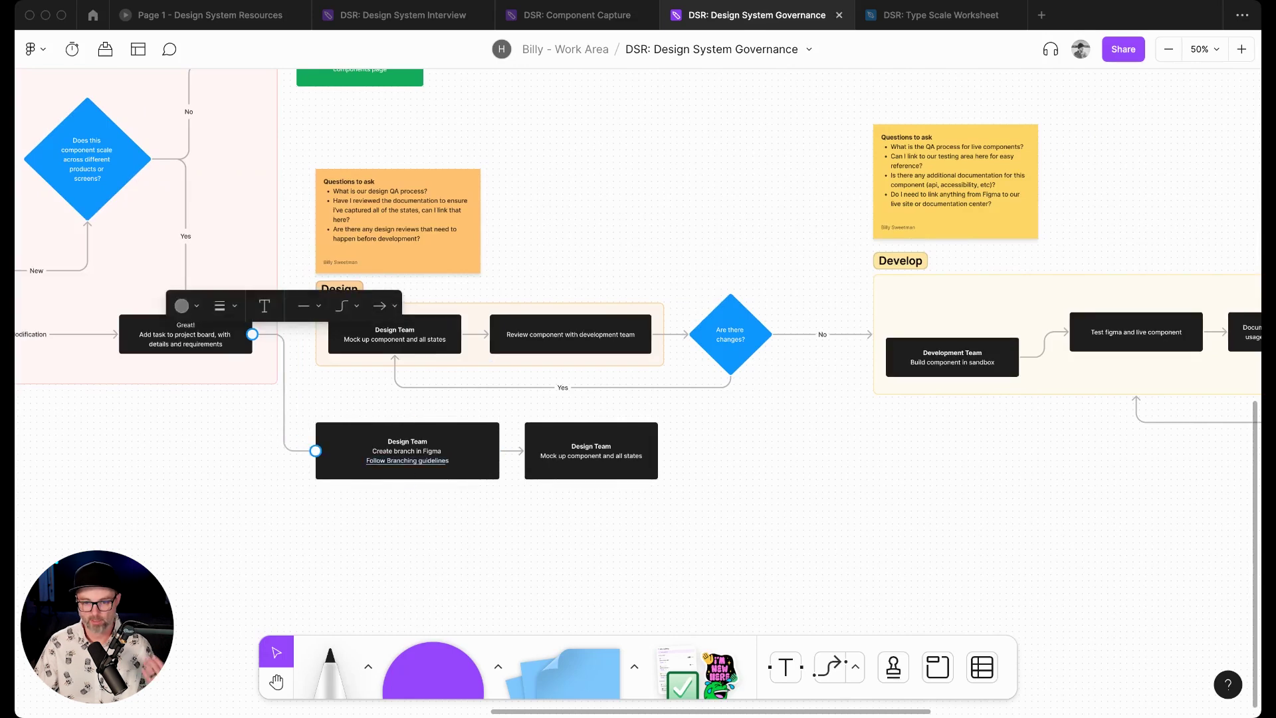
# Step: Duplicate the new mockup box directly below it, joined by a connector
pyautogui.moveTo(448, 460)
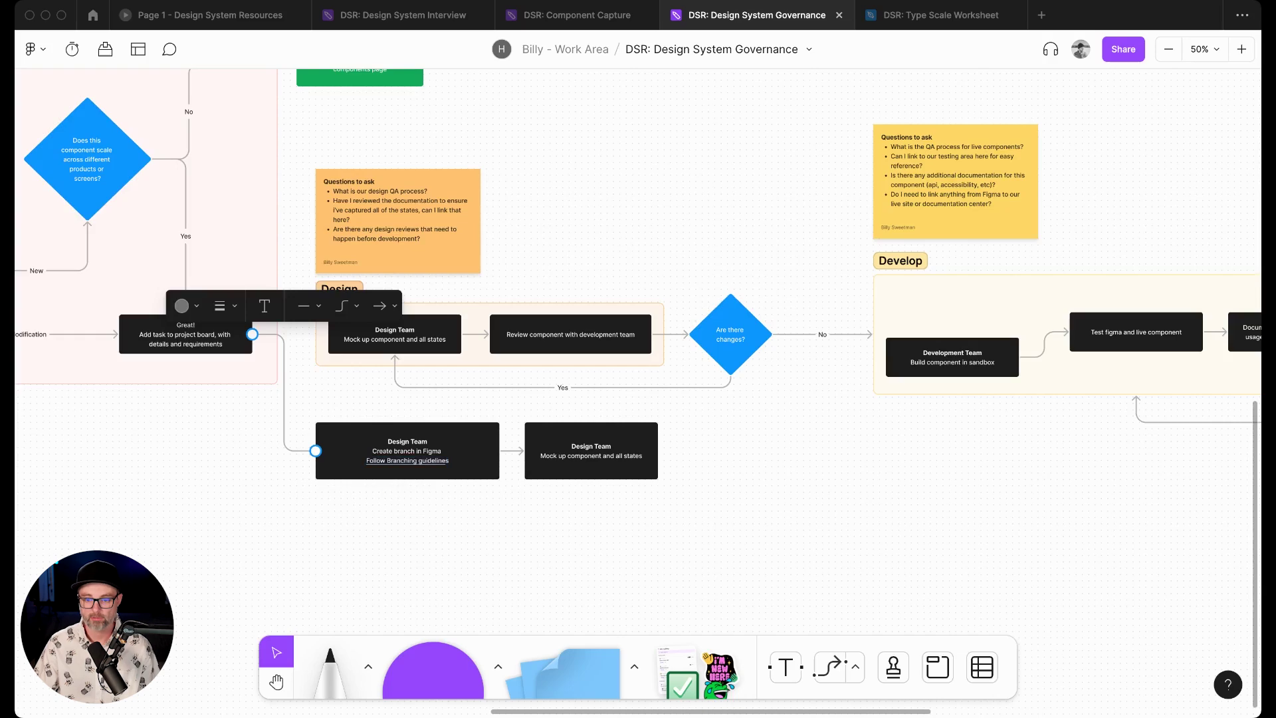
pyautogui.hscroll(2, 638, 391)
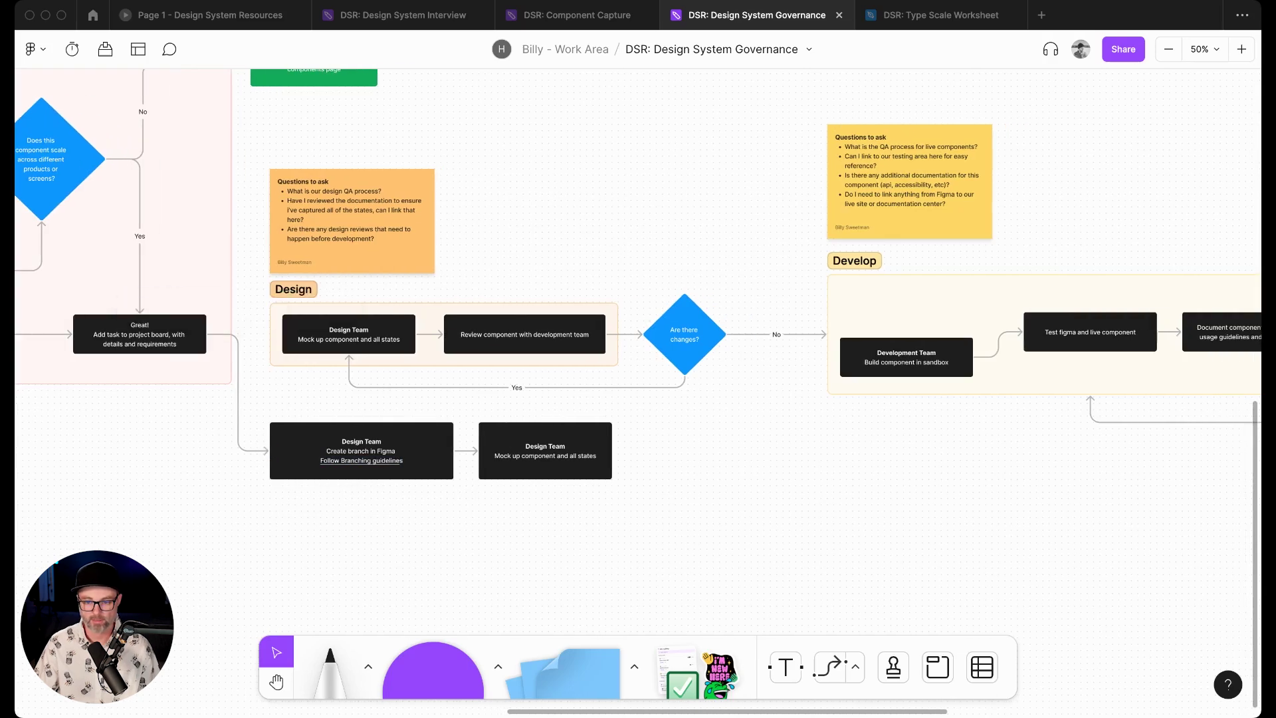
pyautogui.click(546, 451)
pyautogui.moveTo(546, 451); pyautogui.dragTo(545, 539)
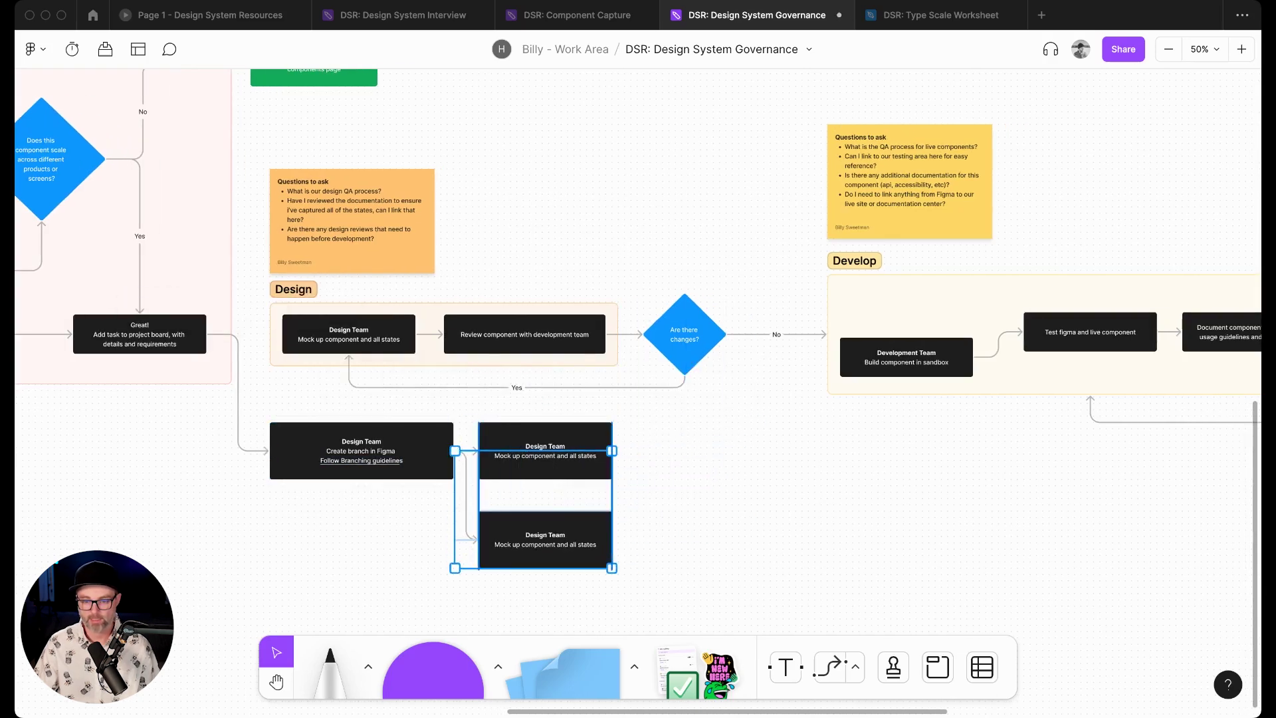
pyautogui.press('Escape')
pyautogui.click(467, 495)
pyautogui.press('Escape')
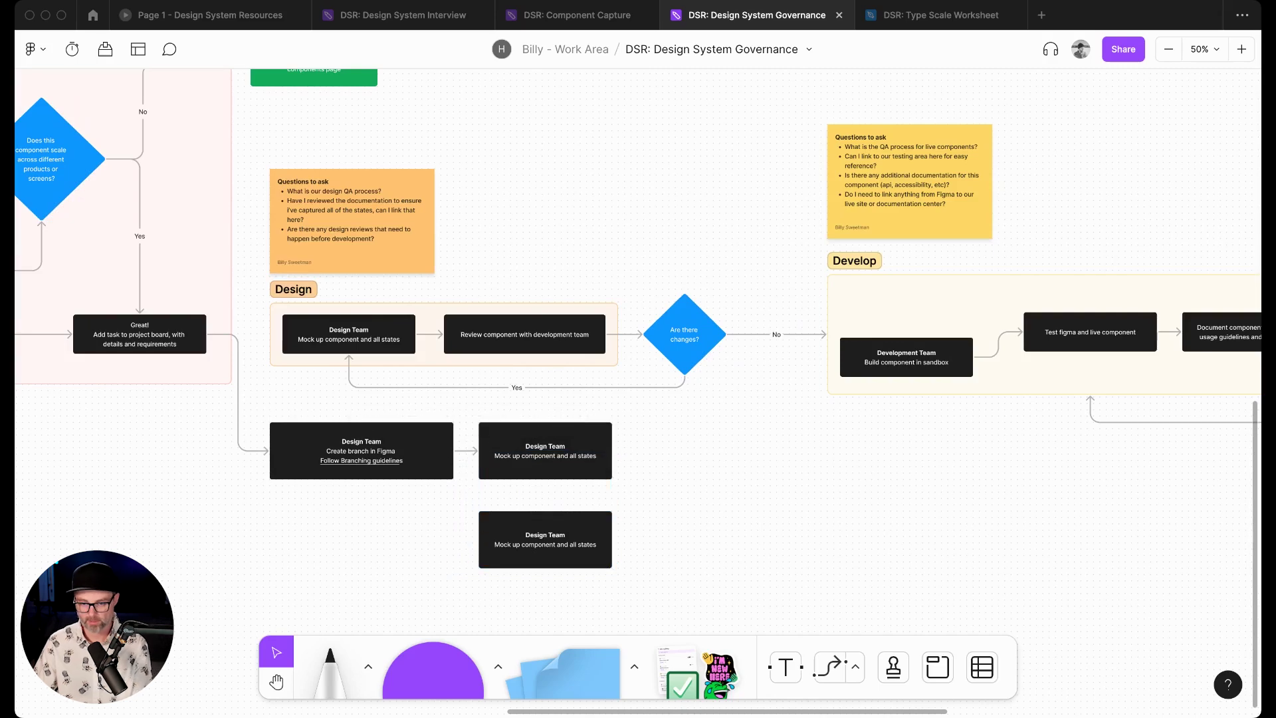
pyautogui.click(545, 451)
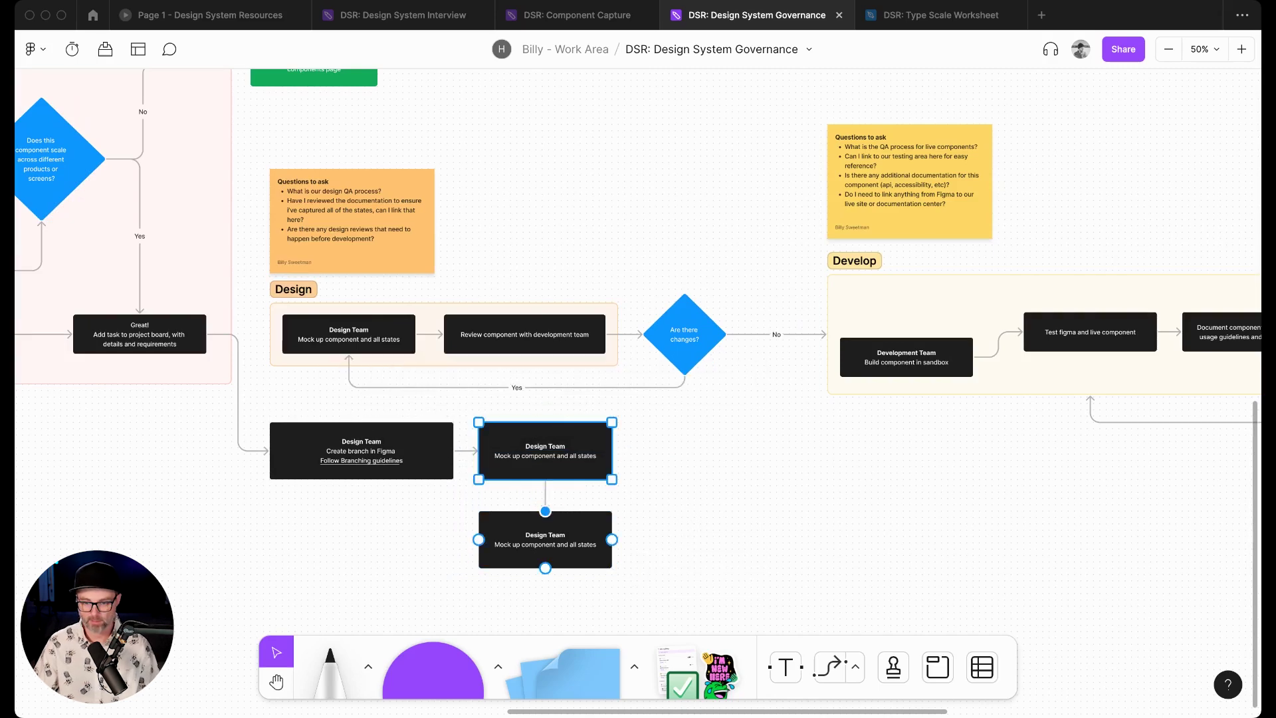
pyautogui.press('Escape')
pyautogui.click(545, 540)
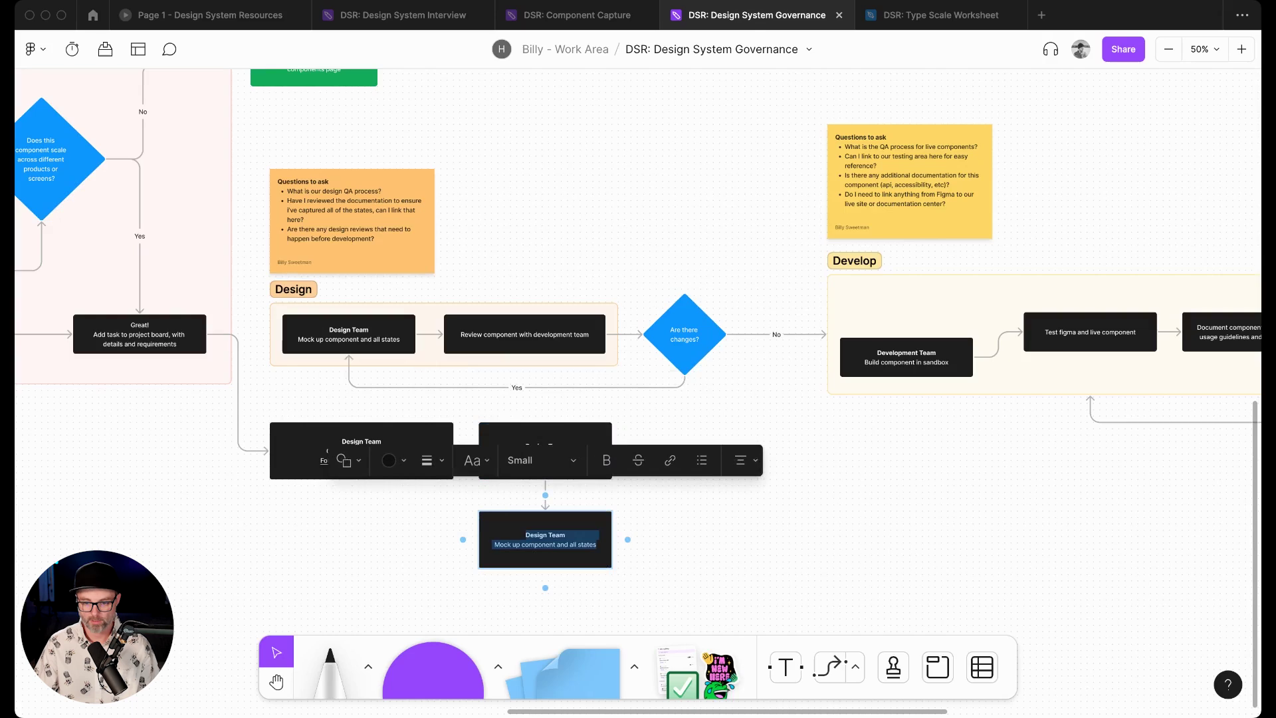
# Step: Retype the bottom box as 'Design team will review with design system team group'
pyautogui.tripleClick(545, 544)
pyautogui.hotkey('ctrl', 'a')
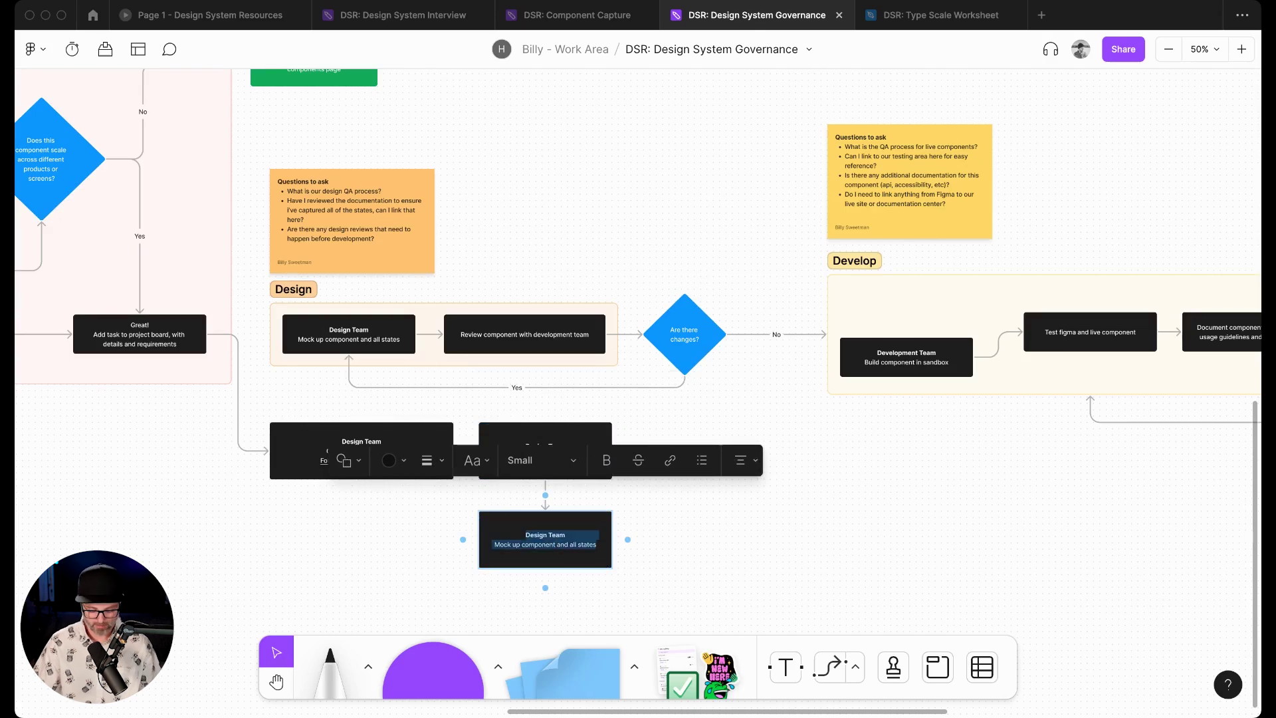
pyautogui.write('Design team wi')
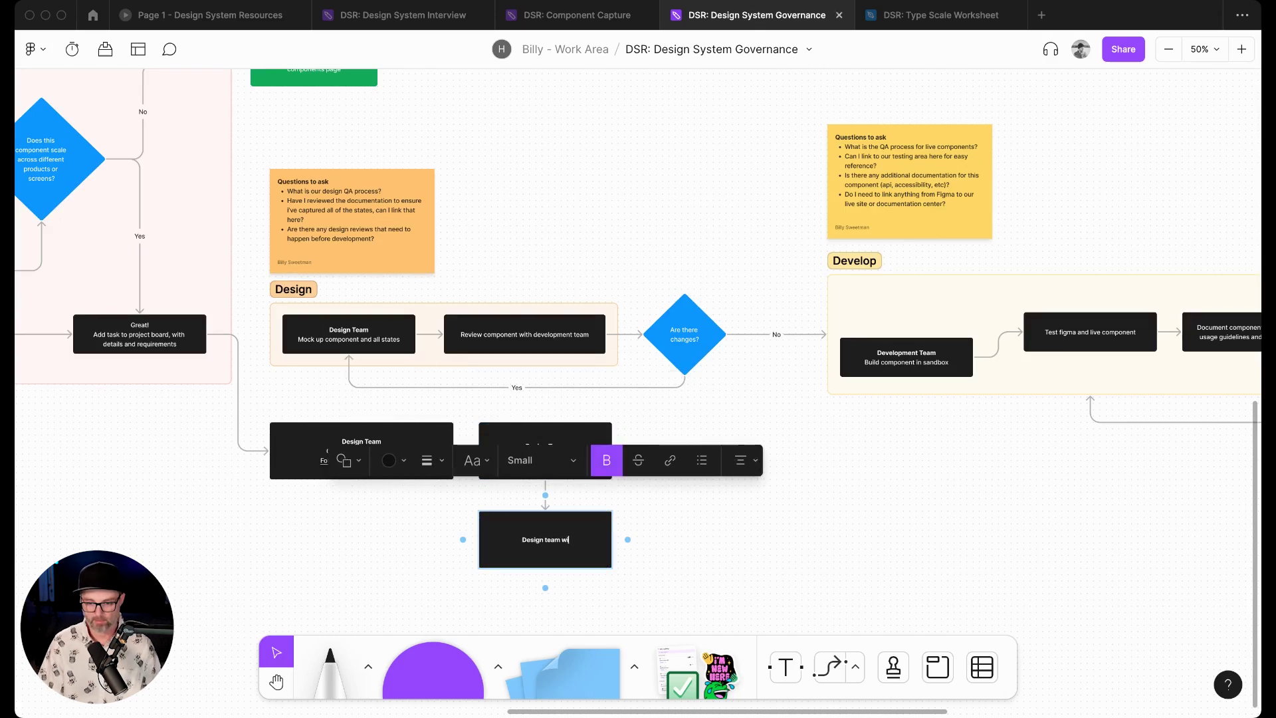
pyautogui.write('ll review with des')
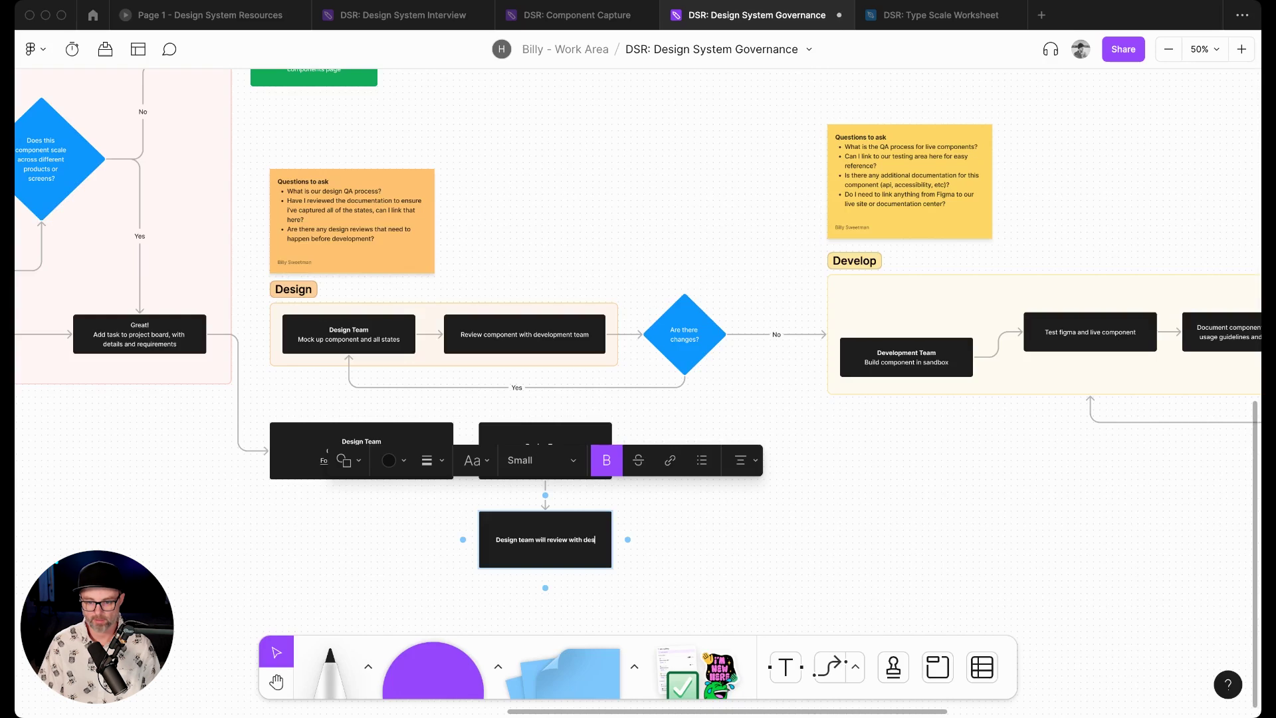
pyautogui.write('ign system')
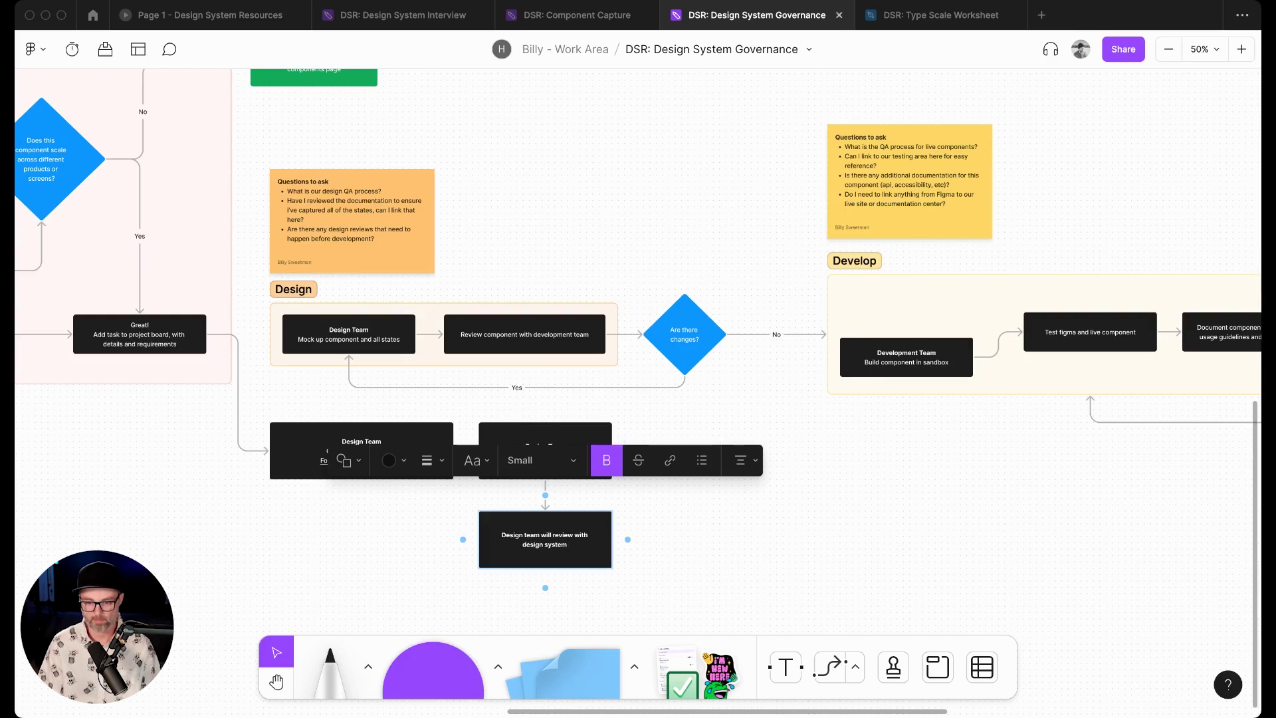
pyautogui.write(' team')
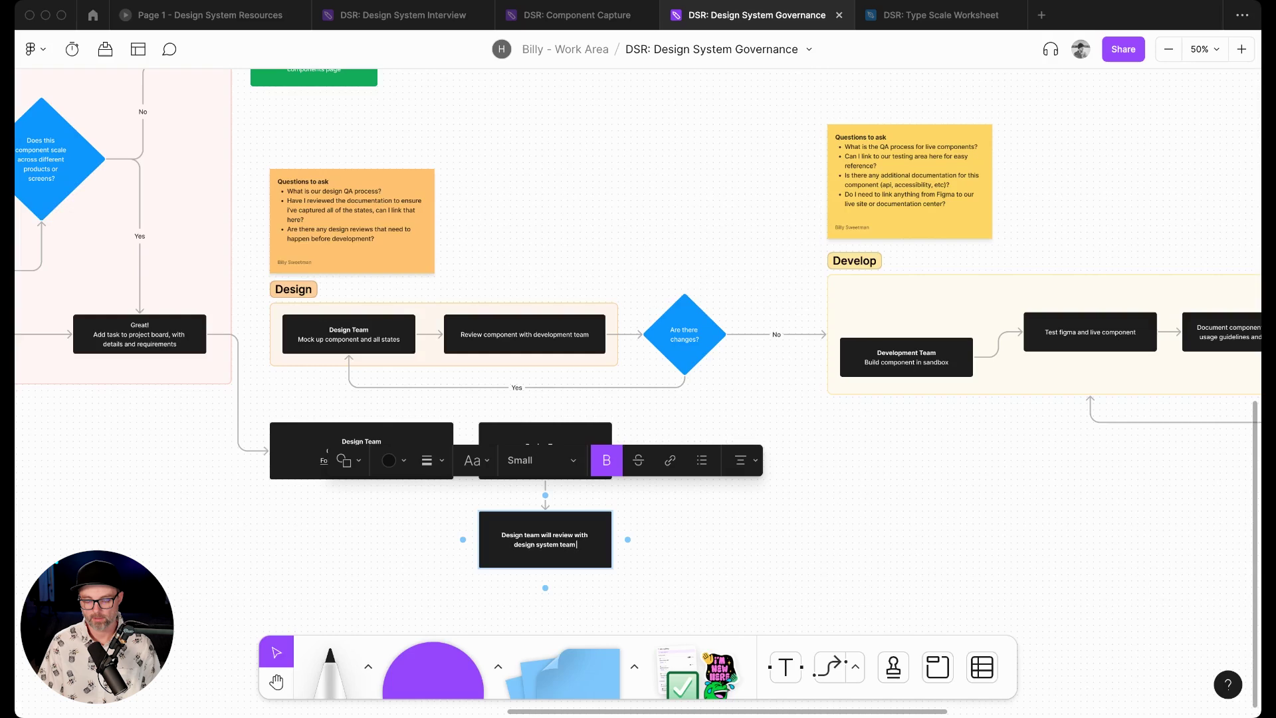
pyautogui.write(' group')
pyautogui.press('Escape')
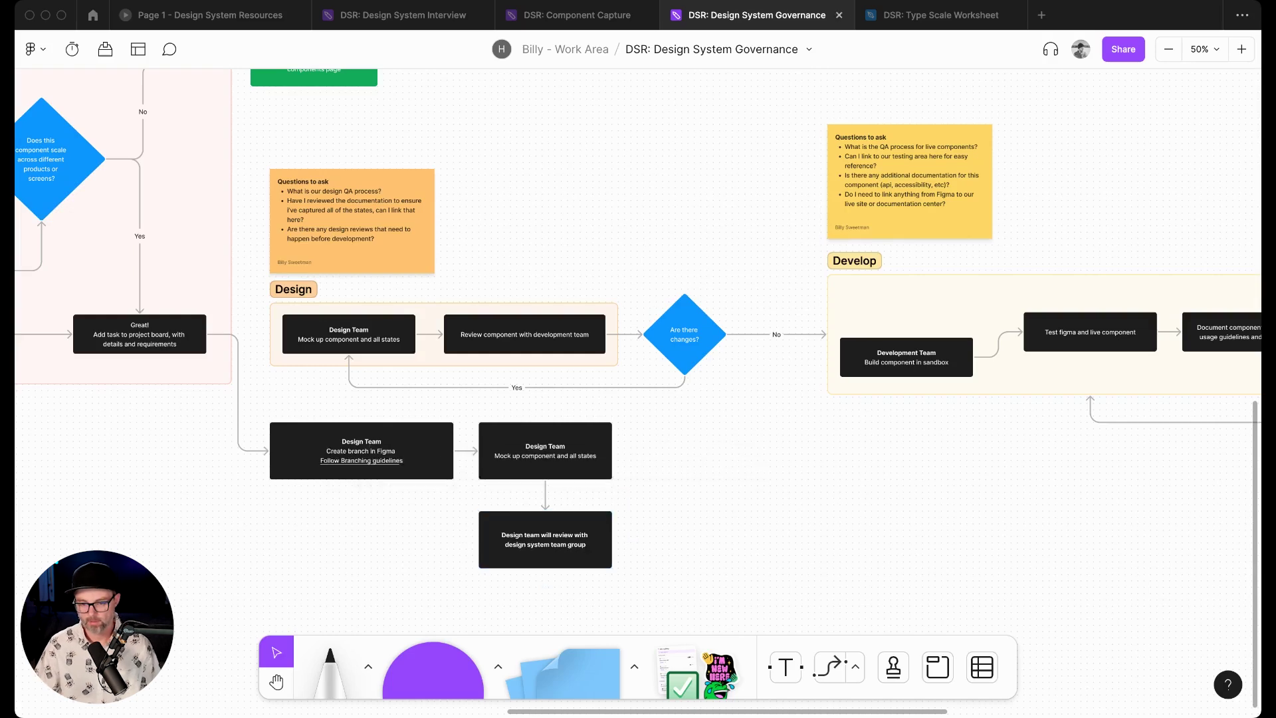
# Step: Add a connected copy of the 'Are there changes?' decision below the review step
pyautogui.moveTo(544, 539); pyautogui.dragTo(545, 526)
pyautogui.press('Escape')
pyautogui.click(684, 334)
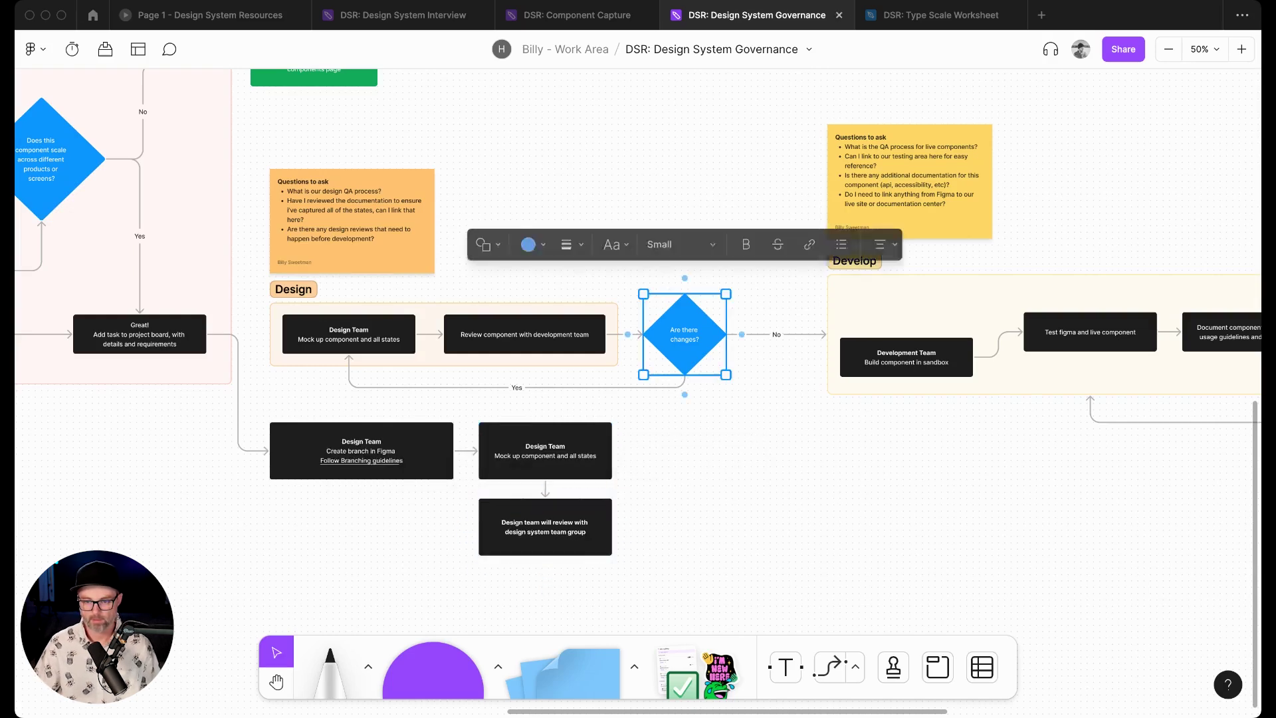
pyautogui.keyDown('alt'); pyautogui.moveTo(684, 334); pyautogui.dragTo(545, 604); pyautogui.keyUp('alt')
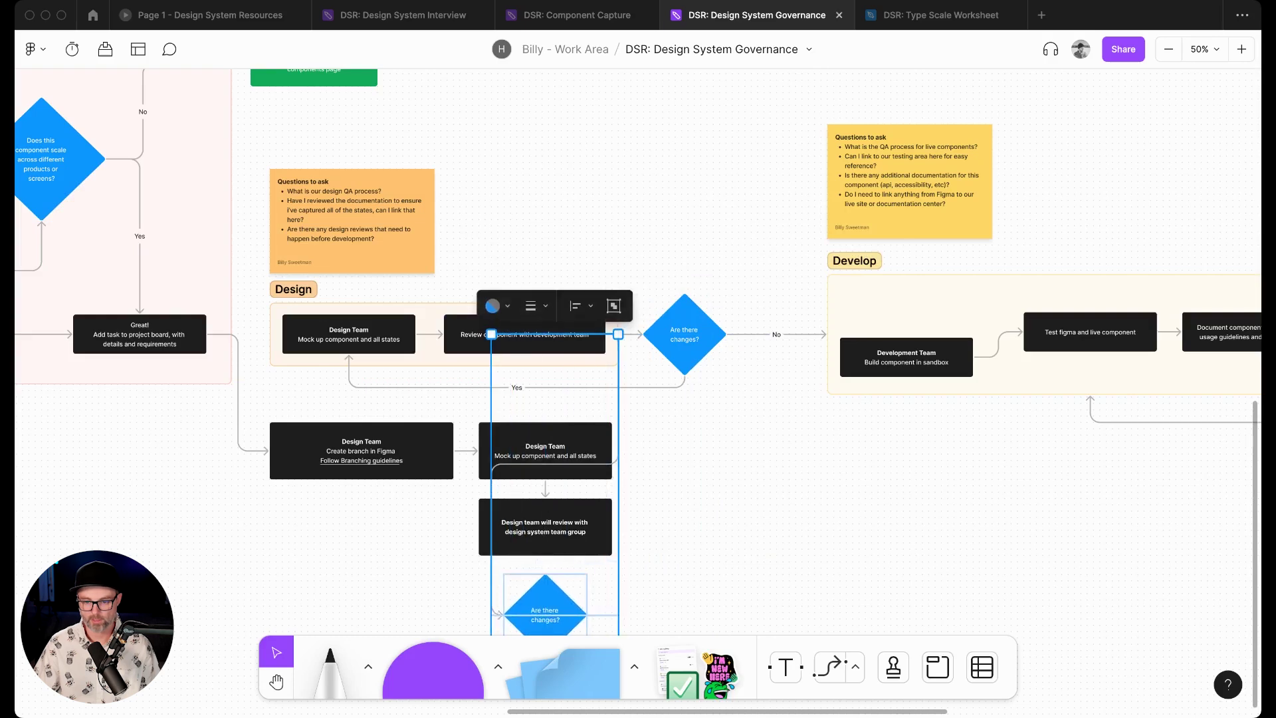
pyautogui.hotkey('ctrl', 'z')
pyautogui.hotkey('ctrl', 'z')
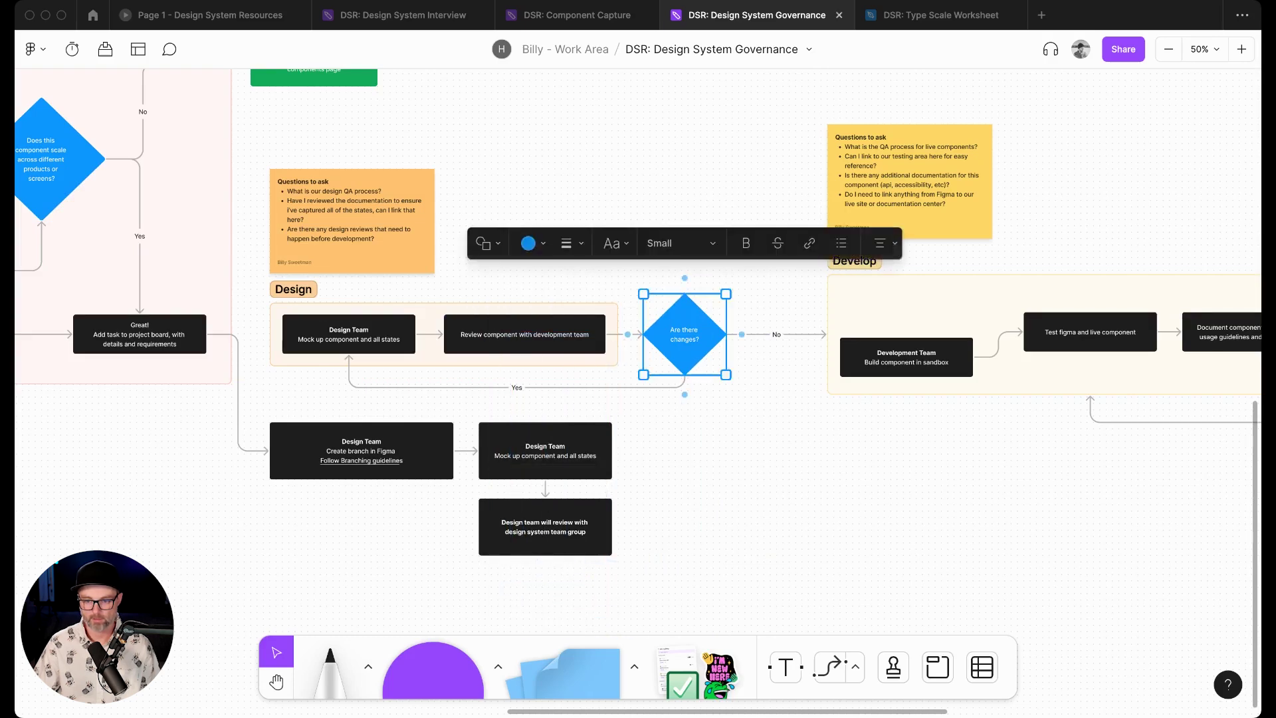
pyautogui.hotkey('ctrl', 'z')
pyautogui.press('Escape')
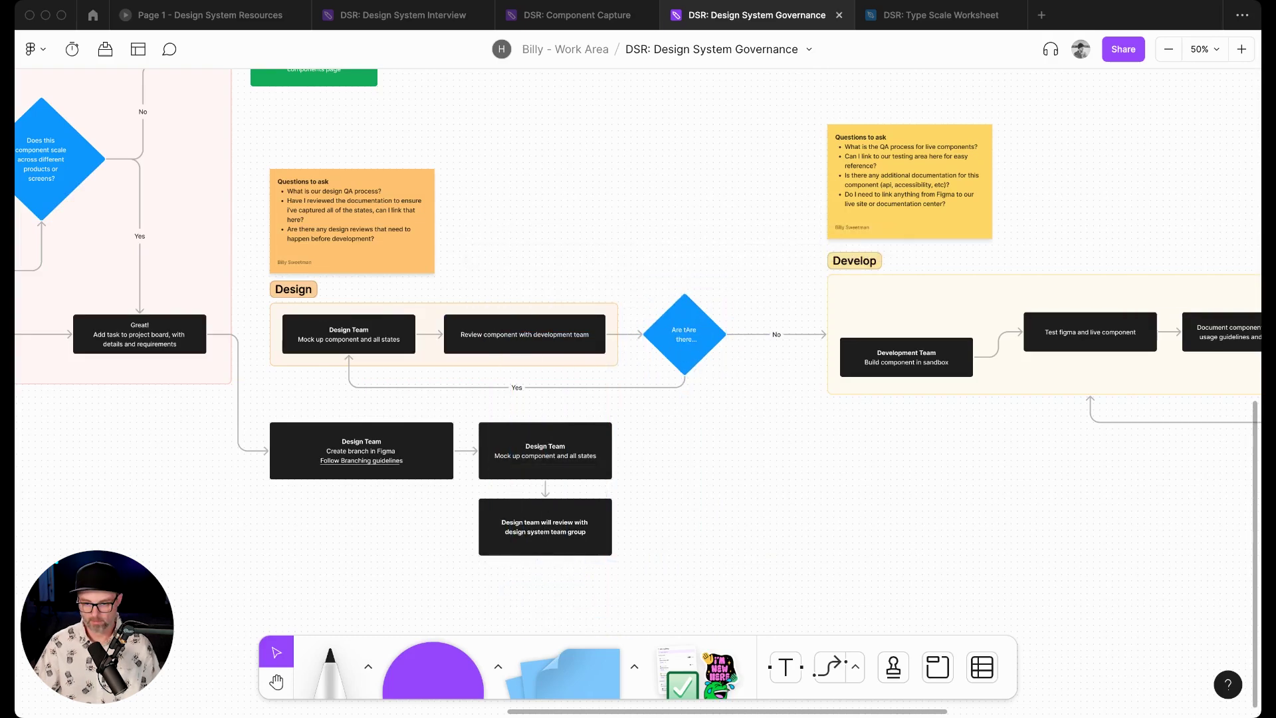
pyautogui.click(684, 334)
pyautogui.hotkey('ctrl', 'shift', 'z')
pyautogui.hotkey('ctrl', 'shift', 'z')
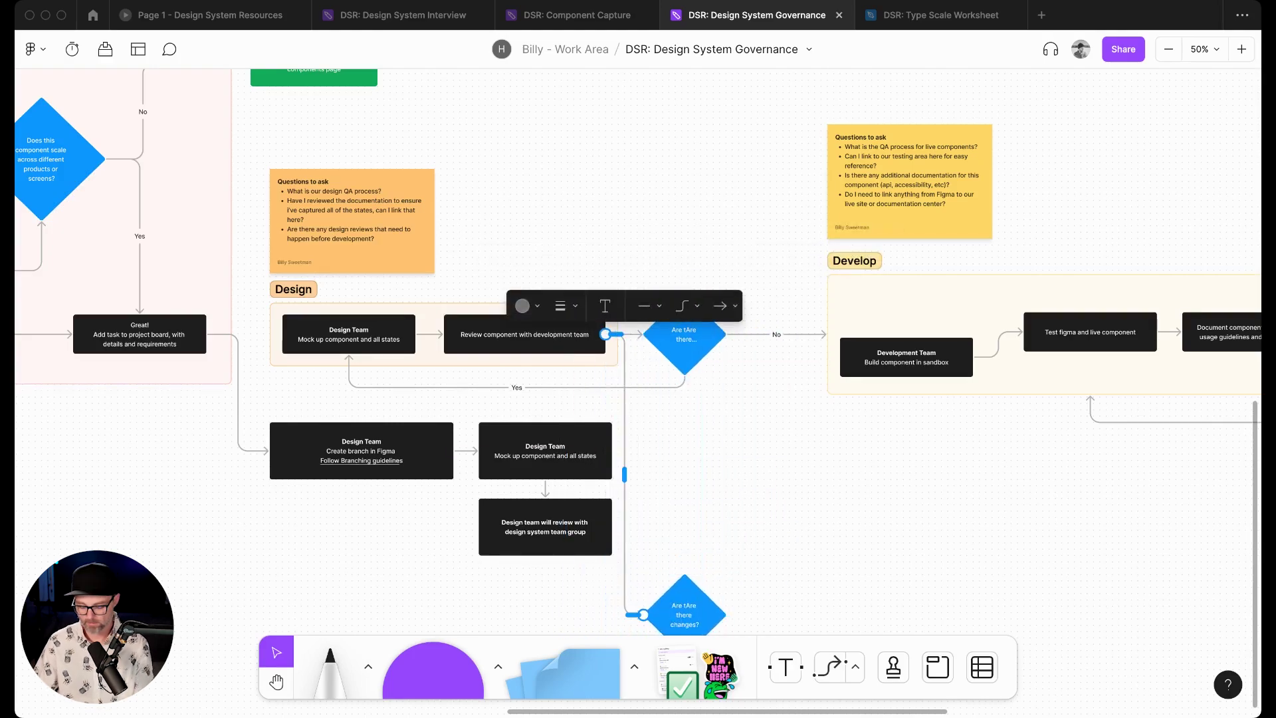
pyautogui.press('Escape')
pyautogui.scroll(-3, 638, 333)
pyautogui.moveTo(683, 428); pyautogui.dragTo(543, 452)
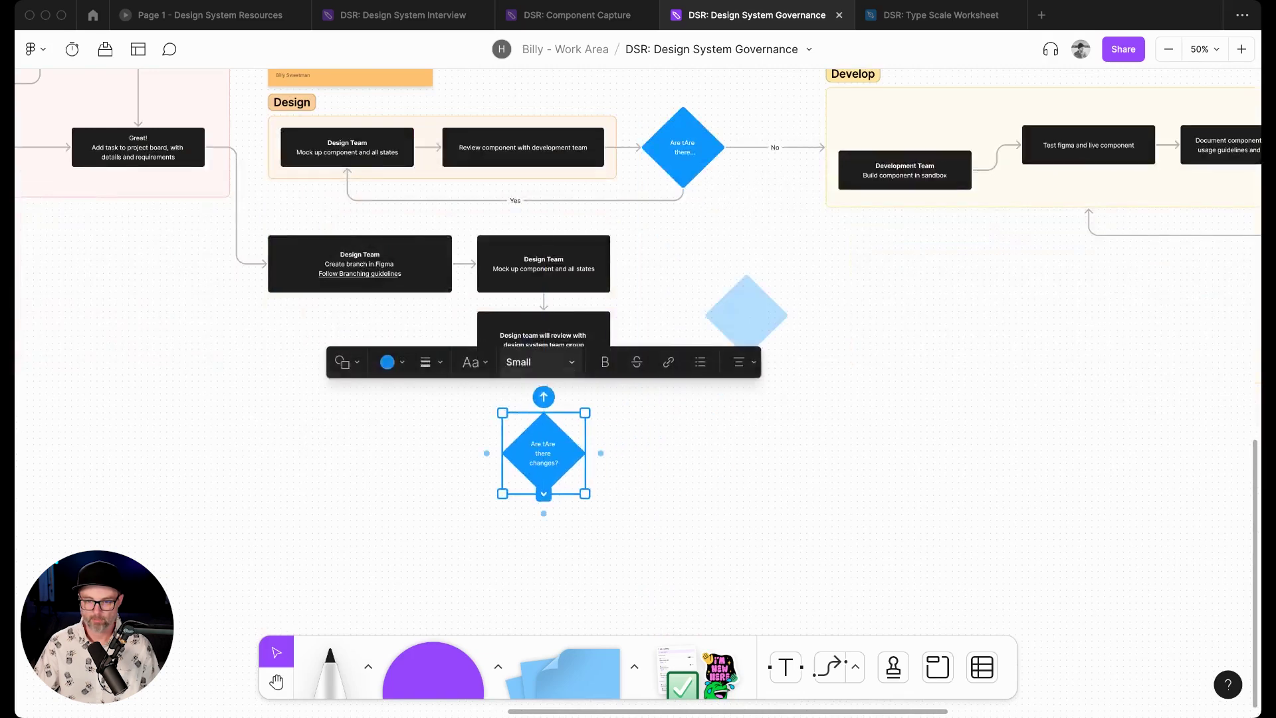
pyautogui.click(543, 339)
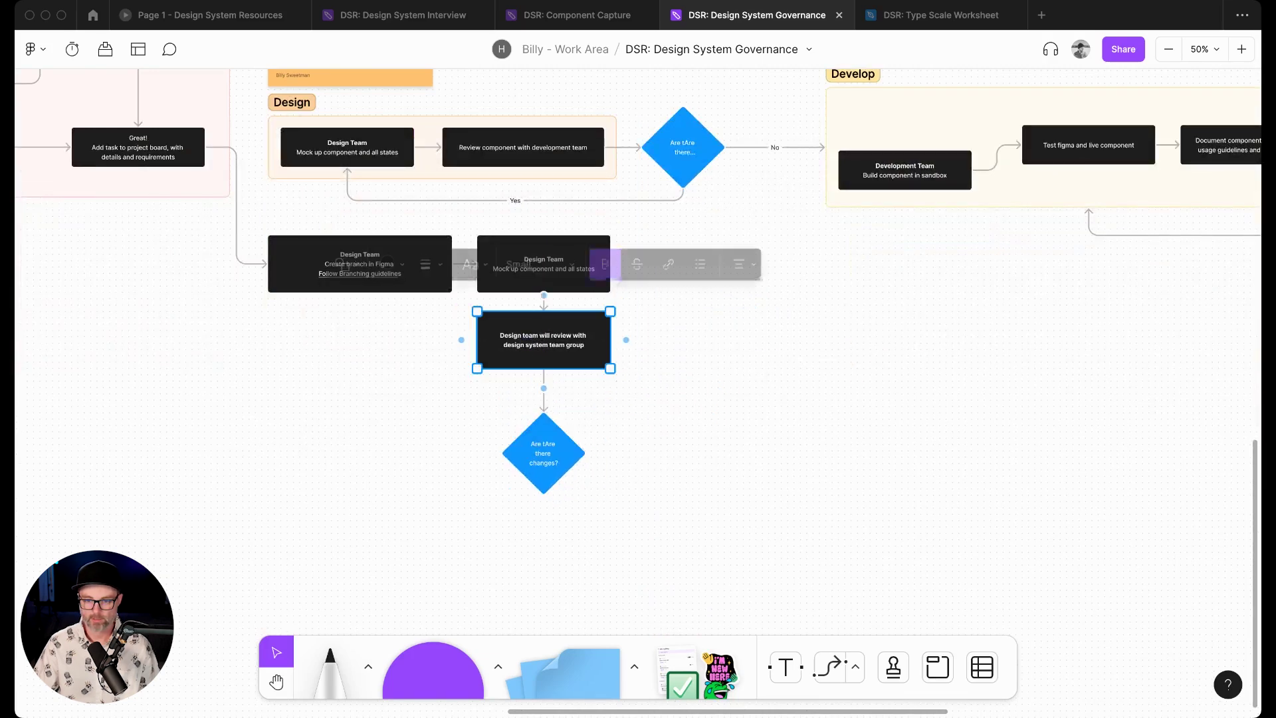
# Step: Draw a Yes-labelled connector from the decision back to the mockup step; shift the review step right
pyautogui.click(544, 453)
pyautogui.moveTo(487, 453); pyautogui.dragTo(359, 275)
pyautogui.click(429, 453)
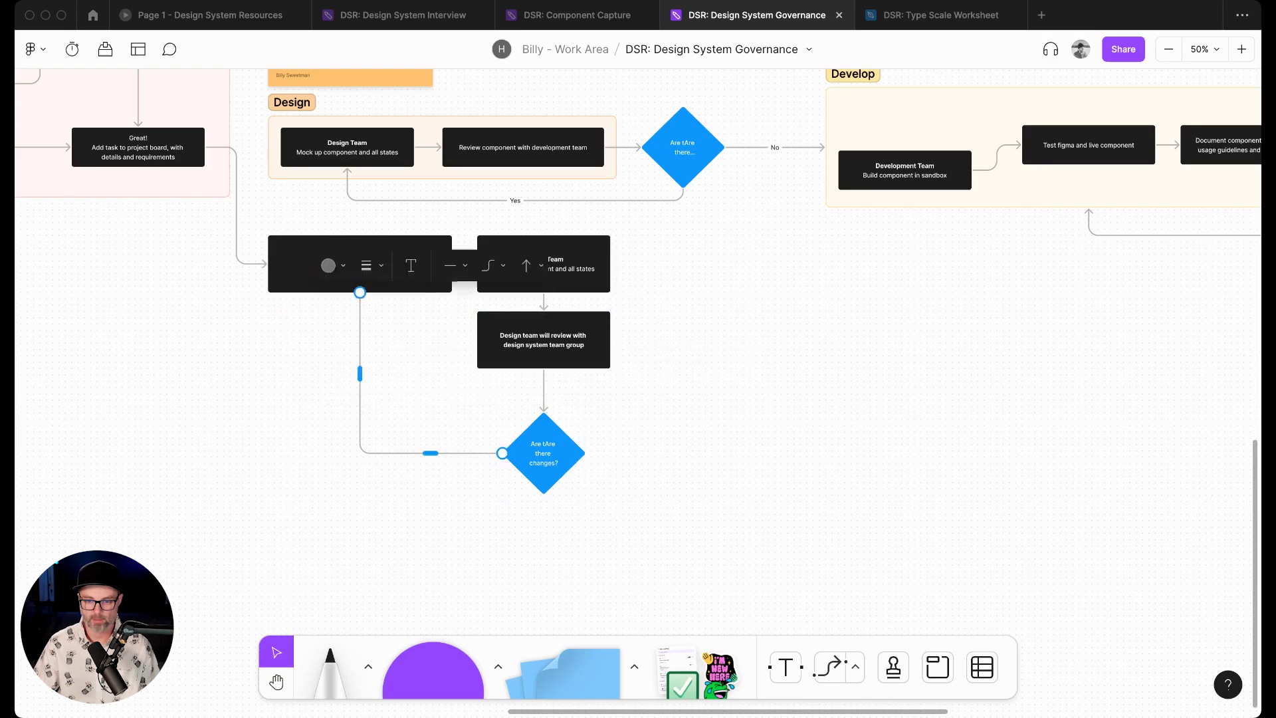
pyautogui.click(410, 265)
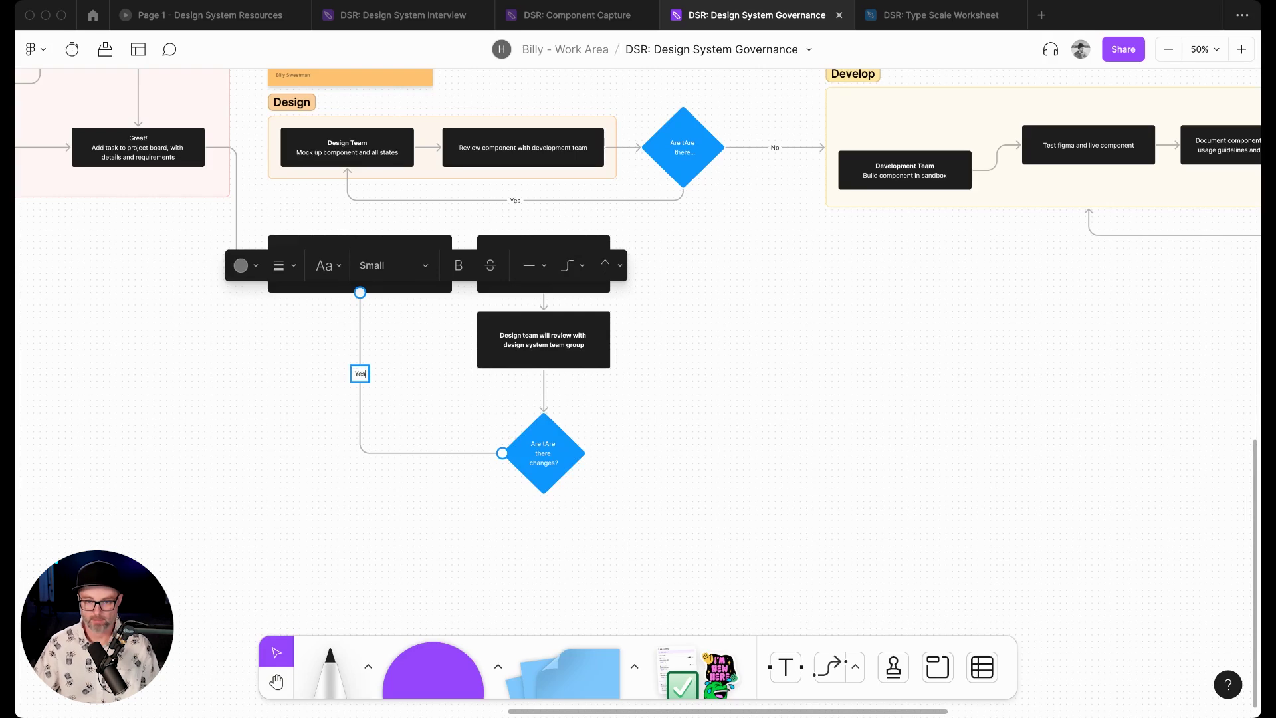
pyautogui.press('Escape')
pyautogui.click(360, 399)
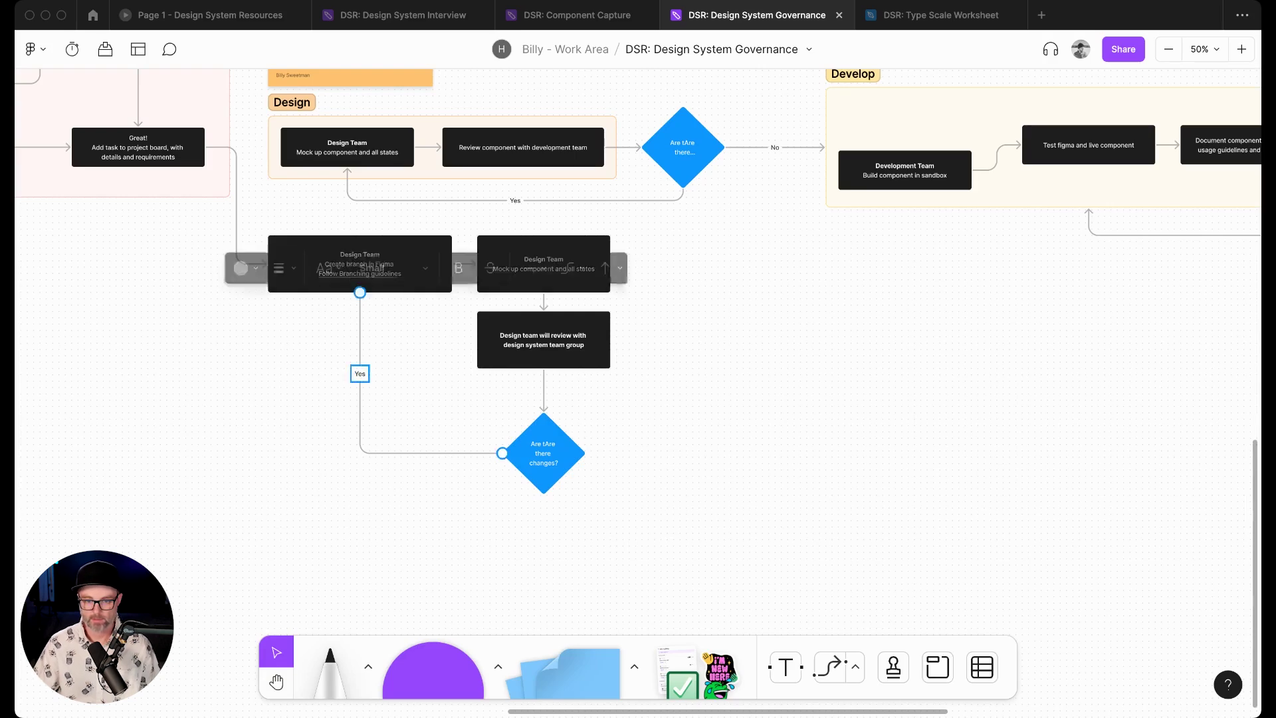
pyautogui.moveTo(360, 293); pyautogui.dragTo(544, 292)
pyautogui.moveTo(543, 339); pyautogui.dragTo(658, 339)
pyautogui.click(544, 455)
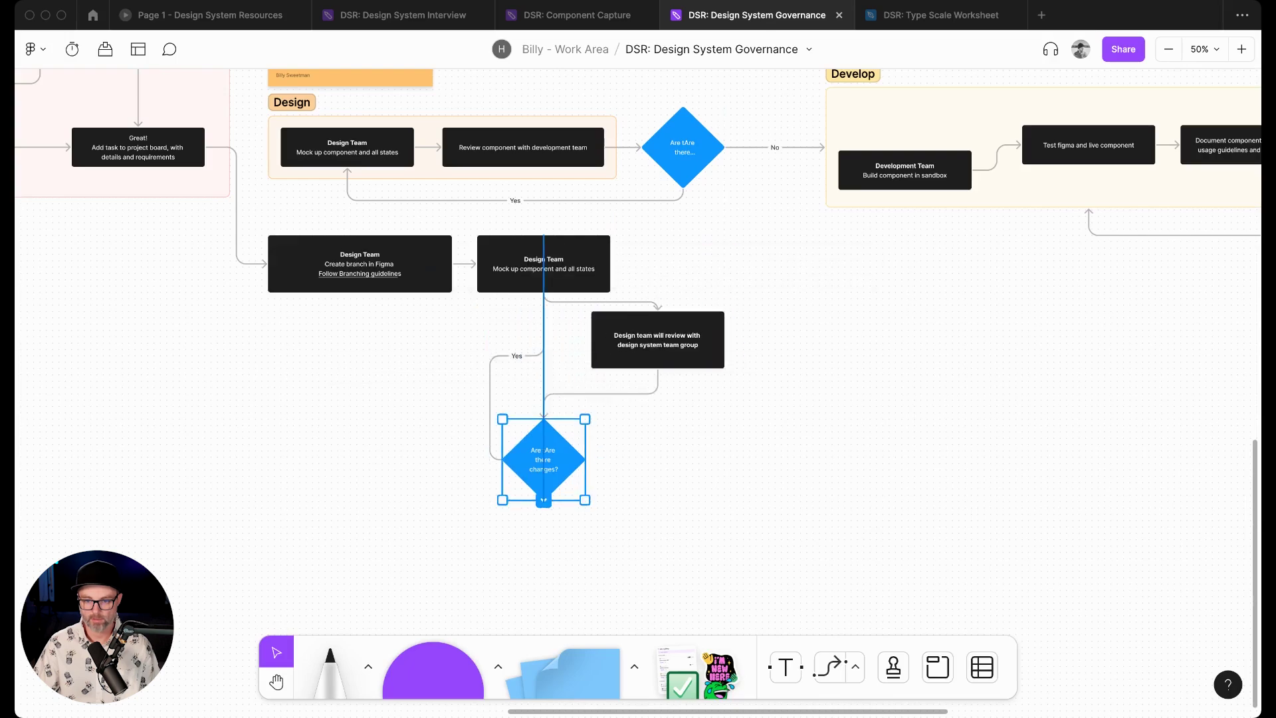
pyautogui.hscroll(2, 544, 458)
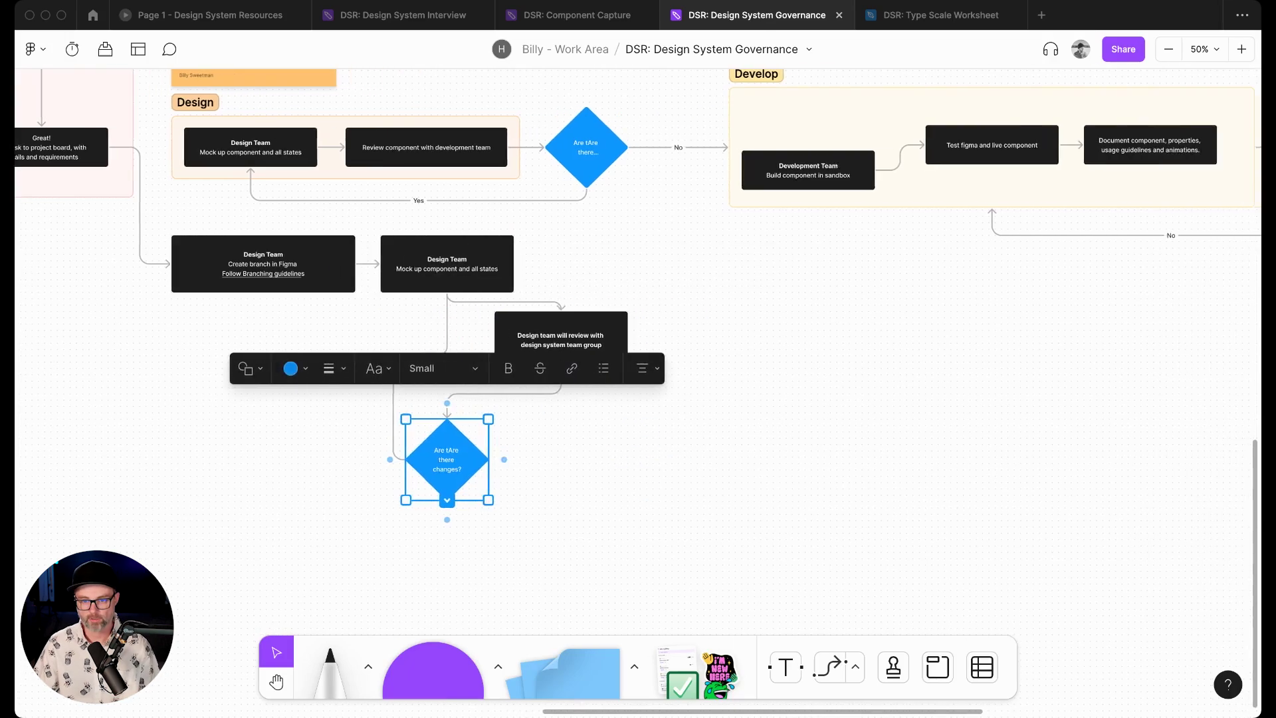
# Step: Delete the old Design section's mockup and review steps and its decision diamond
pyautogui.scroll(3, 544, 458)
pyautogui.click(320, 245)
pyautogui.keyDown('shift'); pyautogui.click(496, 246); pyautogui.keyUp('shift')
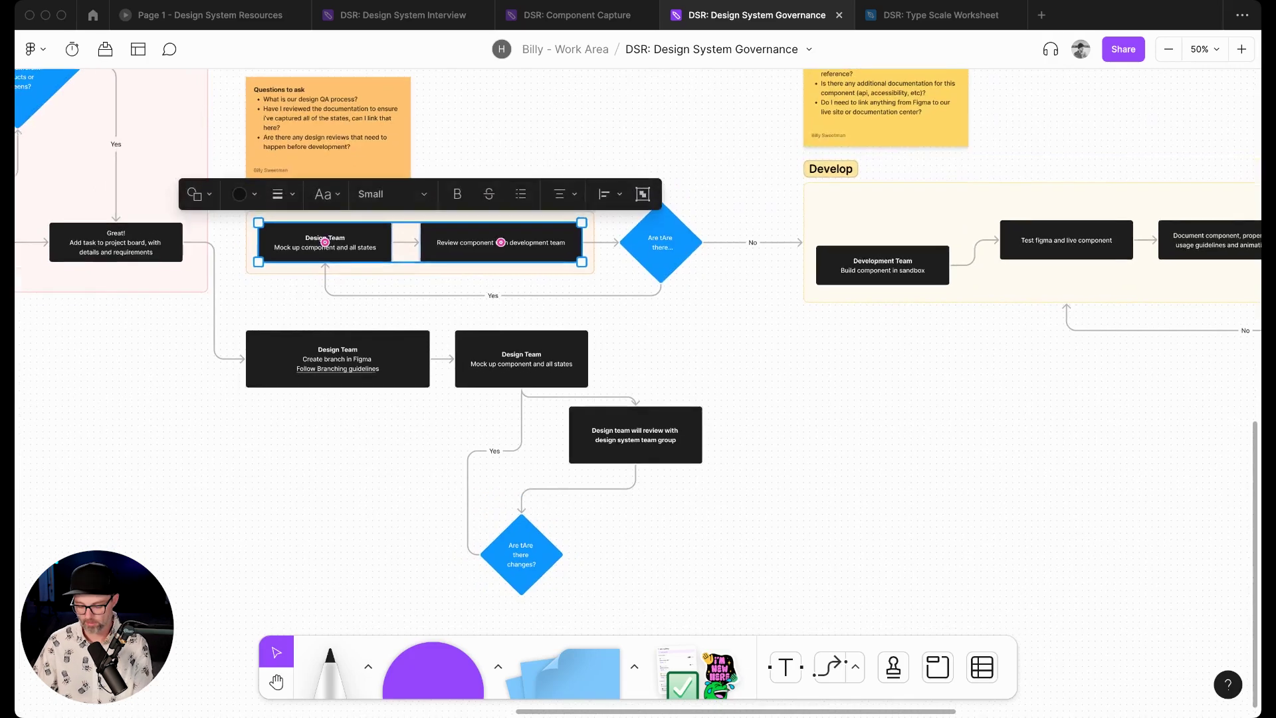
pyautogui.press('Delete')
pyautogui.click(659, 243)
pyautogui.press('Delete')
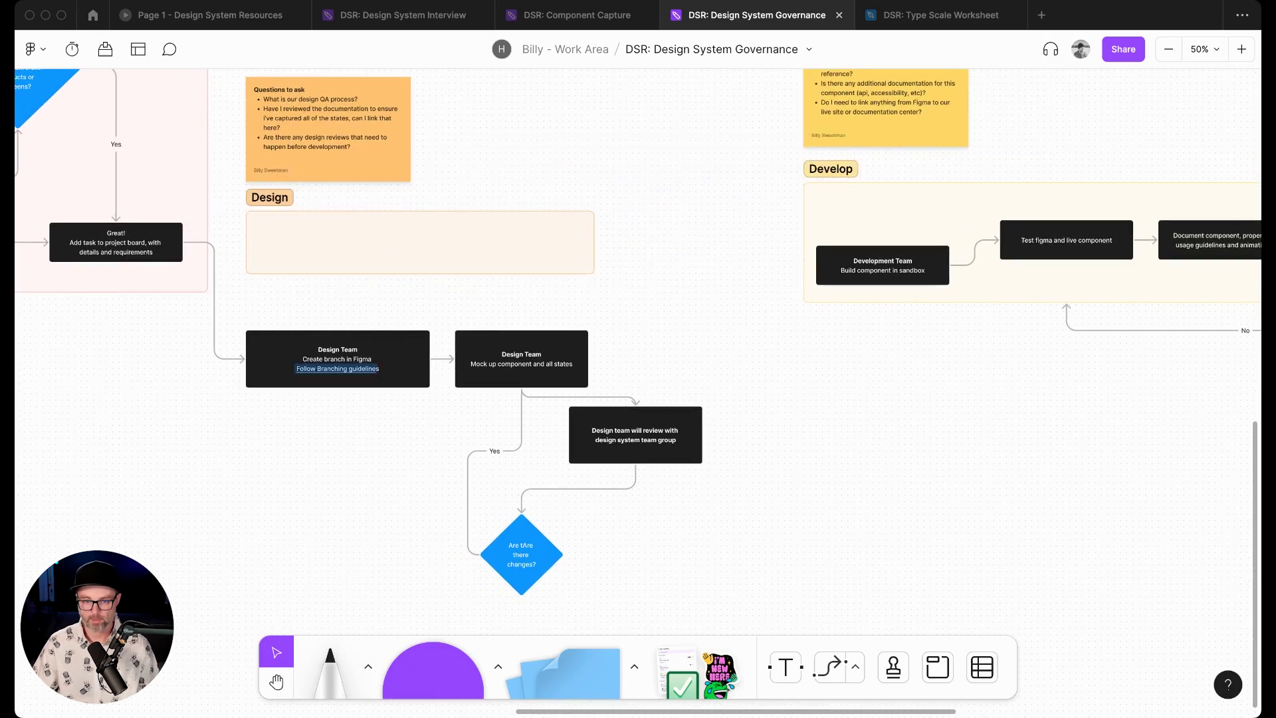
# Step: Move the branch and mockup steps into the Design section, widening it to the right
pyautogui.click(338, 365)
pyautogui.press('Escape')
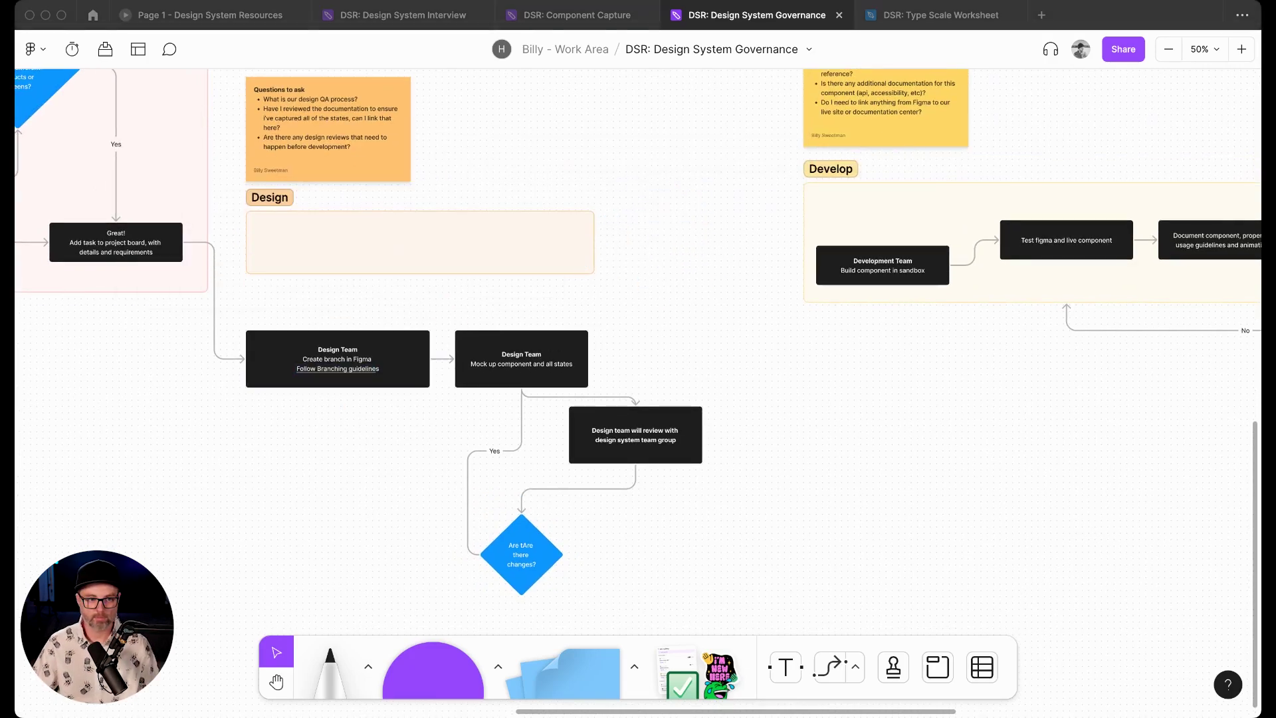
pyautogui.moveTo(338, 358); pyautogui.dragTo(350, 251)
pyautogui.press('Escape')
pyautogui.click(269, 197)
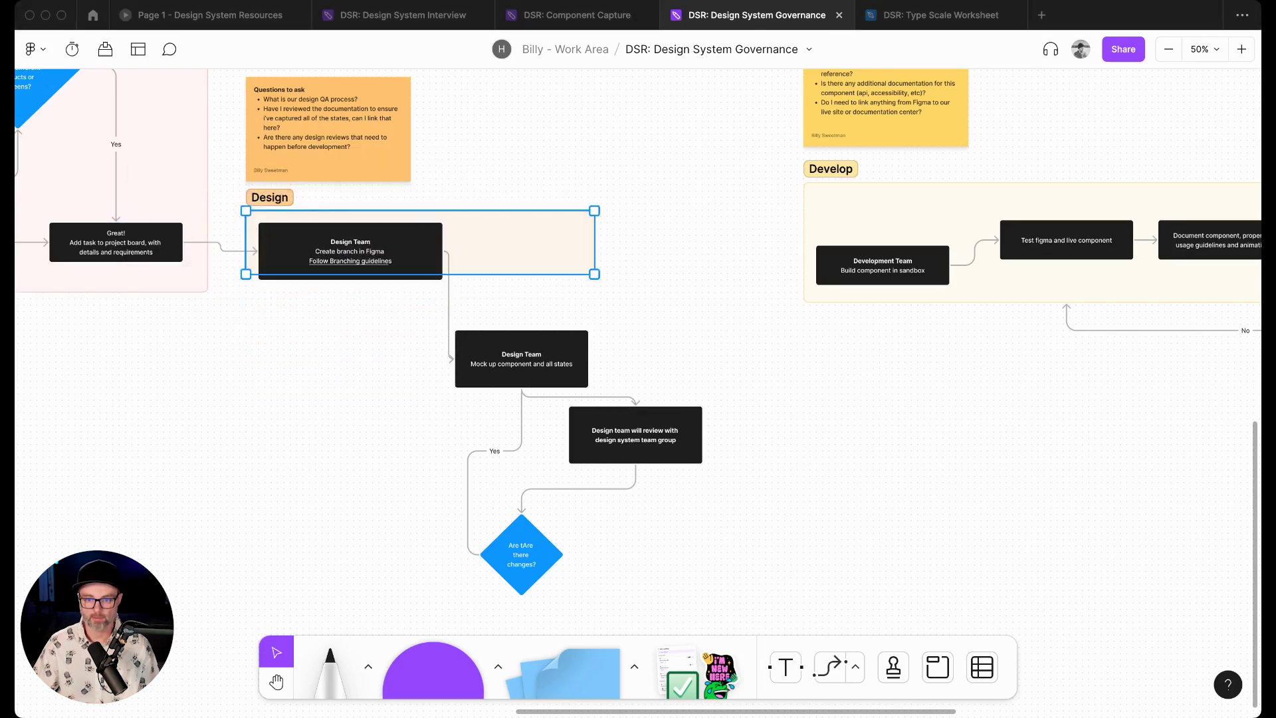
pyautogui.moveTo(594, 252); pyautogui.dragTo(702, 251)
pyautogui.moveTo(521, 359); pyautogui.dragTo(522, 251)
# Step: Bring the review step into the extended Design section and move the changes diamond up beneath it
pyautogui.click(635, 435)
pyautogui.moveTo(636, 435); pyautogui.dragTo(628, 340)
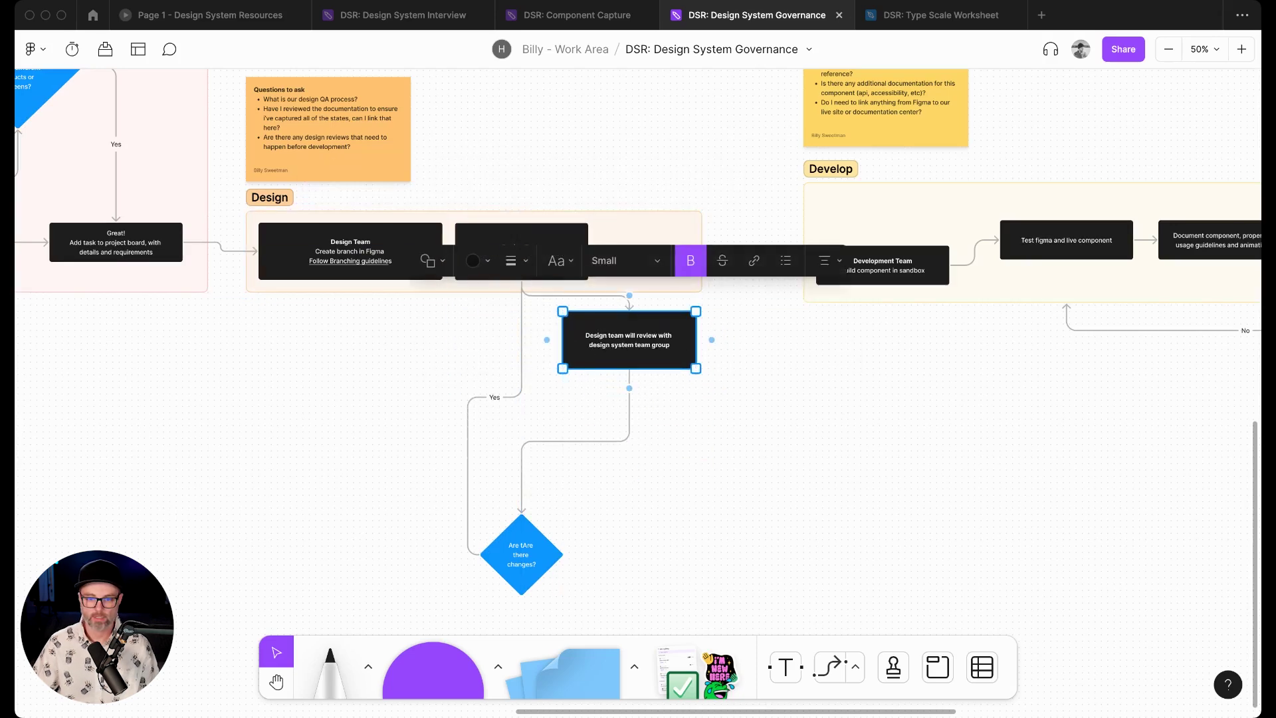
pyautogui.click(270, 197)
pyautogui.moveTo(474, 291); pyautogui.dragTo(474, 393)
pyautogui.moveTo(521, 554); pyautogui.dragTo(521, 472)
pyautogui.moveTo(629, 339); pyautogui.dragTo(609, 340)
# Step: Connect the 'Are there changes?' diamond to Develop with a connector labelled 'no'
pyautogui.click(531, 472)
pyautogui.moveTo(578, 472); pyautogui.dragTo(804, 243)
pyautogui.moveTo(683, 358); pyautogui.dragTo(734, 357)
pyautogui.click(664, 213)
pyautogui.write('no')
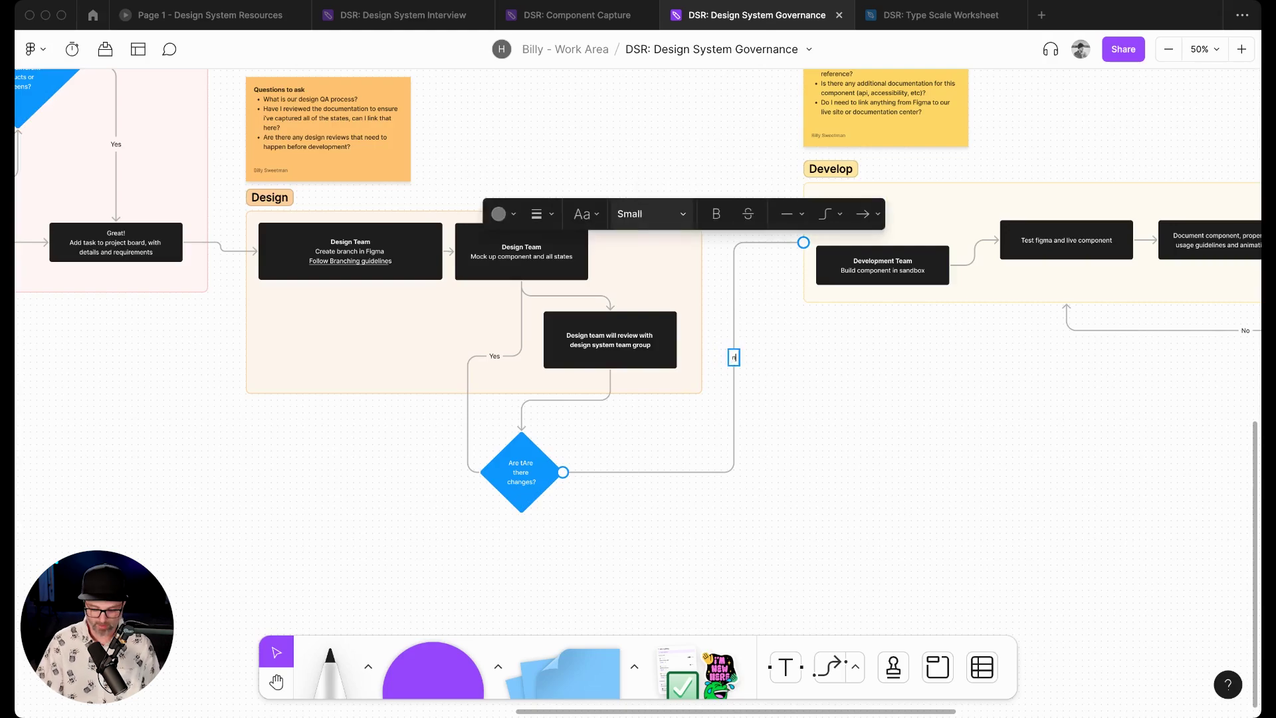
pyautogui.press('Escape')
pyautogui.press('Escape')
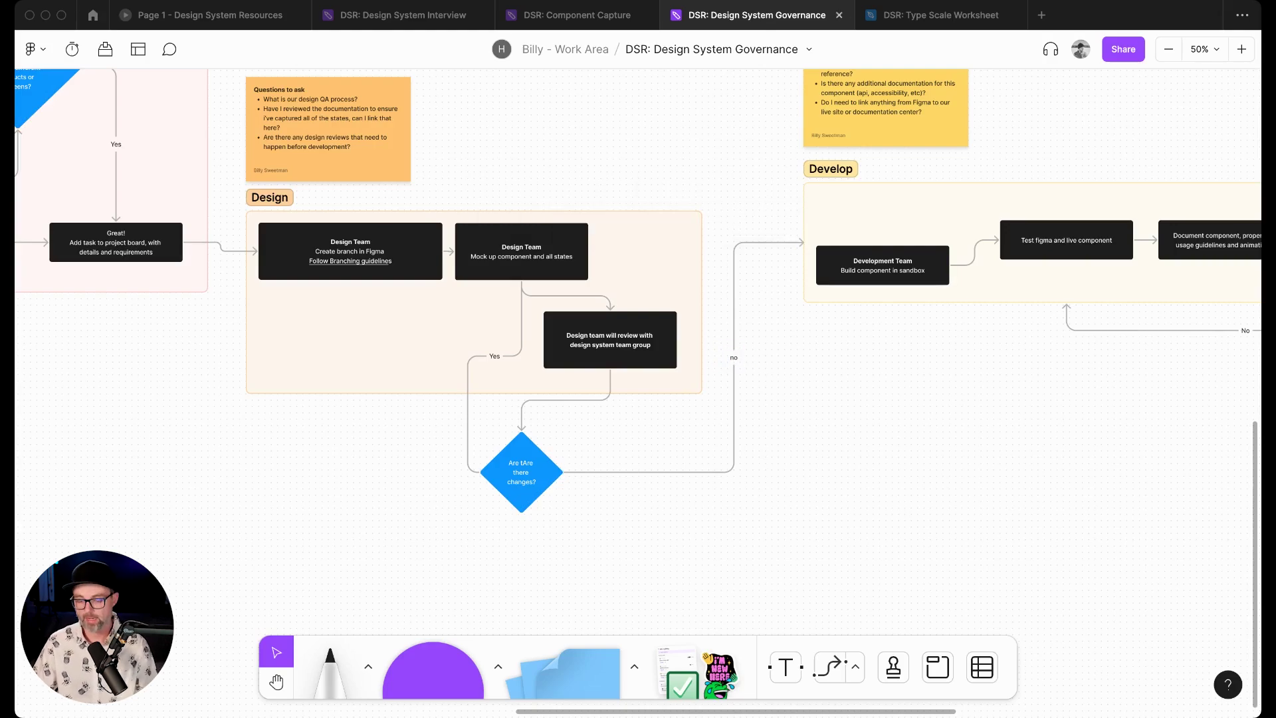
pyautogui.scroll(5, 638, 391)
pyautogui.hscroll(-10, 638, 391)
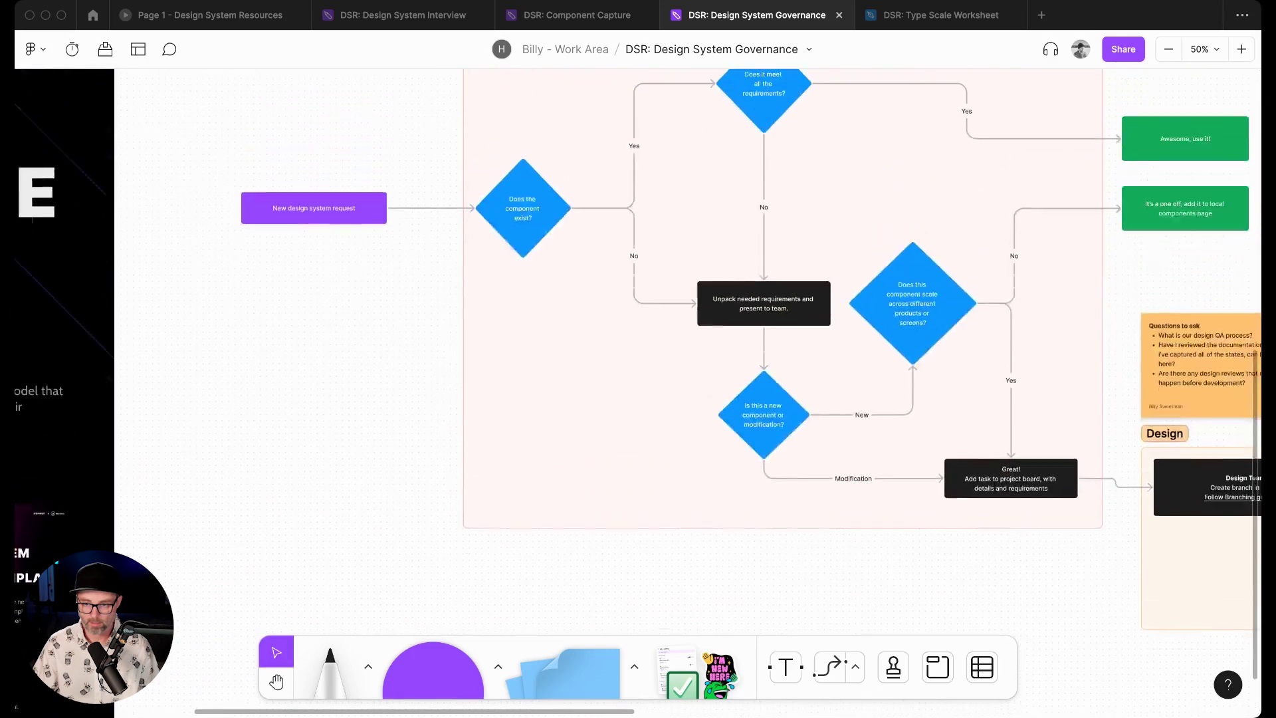
pyautogui.scroll(3, 638, 390)
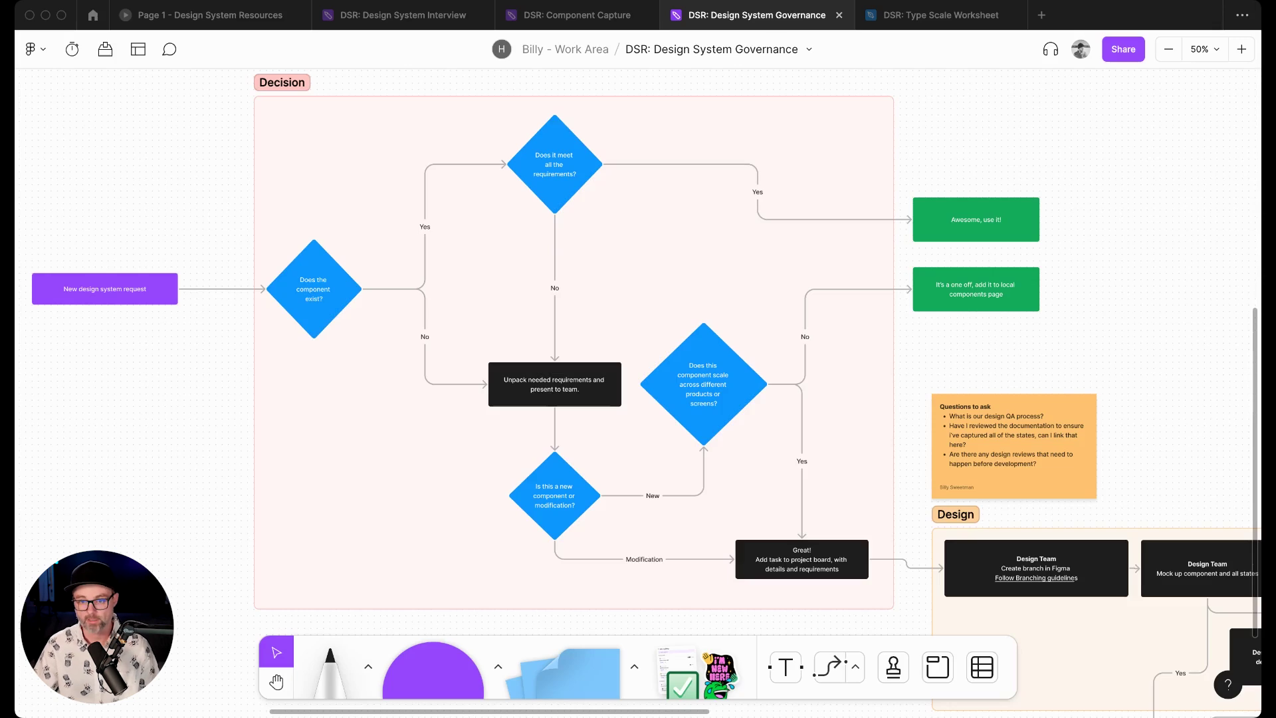
pyautogui.hscroll(3, 637, 391)
pyautogui.scroll(-1, 638, 390)
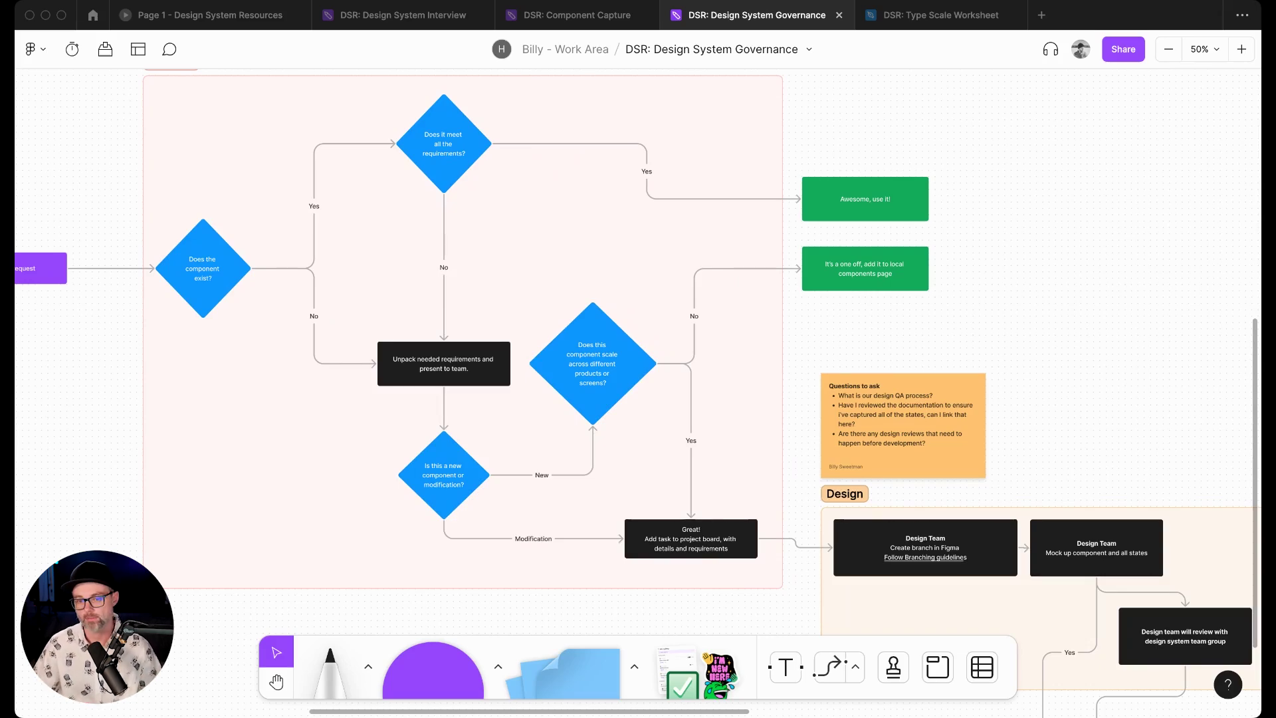
pyautogui.hscroll(6, 638, 392)
pyautogui.scroll(-5, 638, 392)
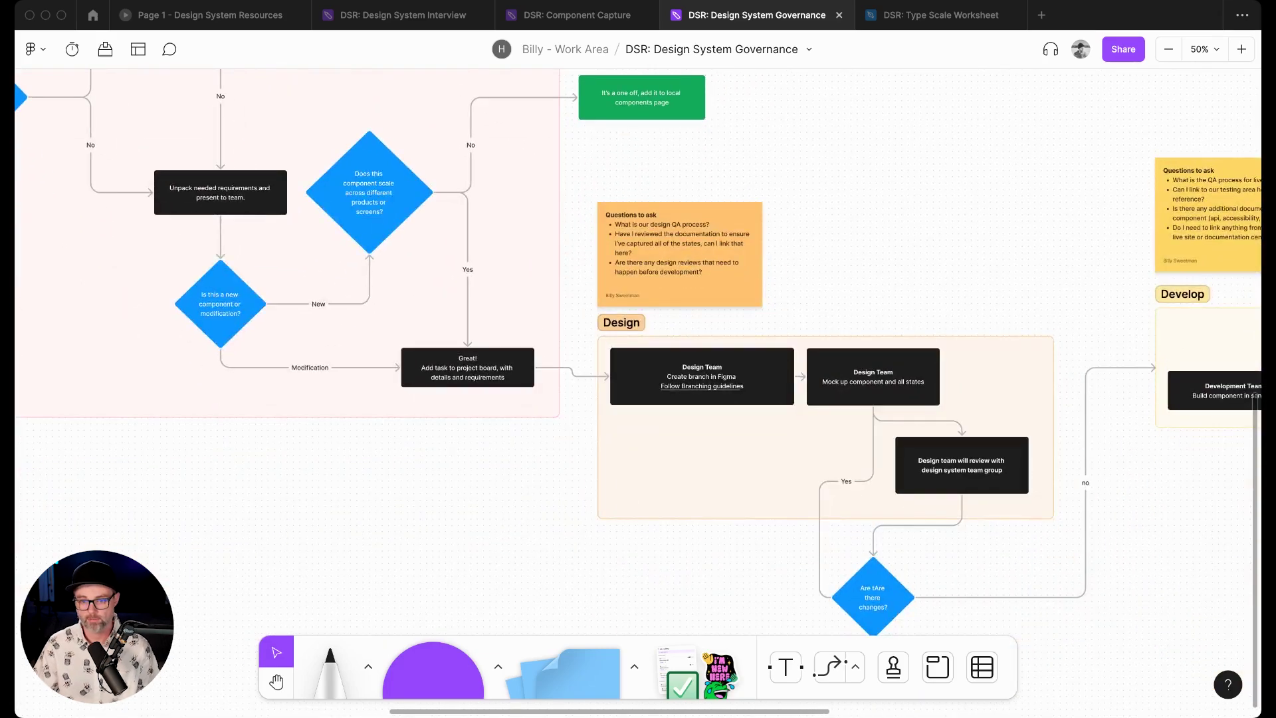
pyautogui.hscroll(5, 638, 392)
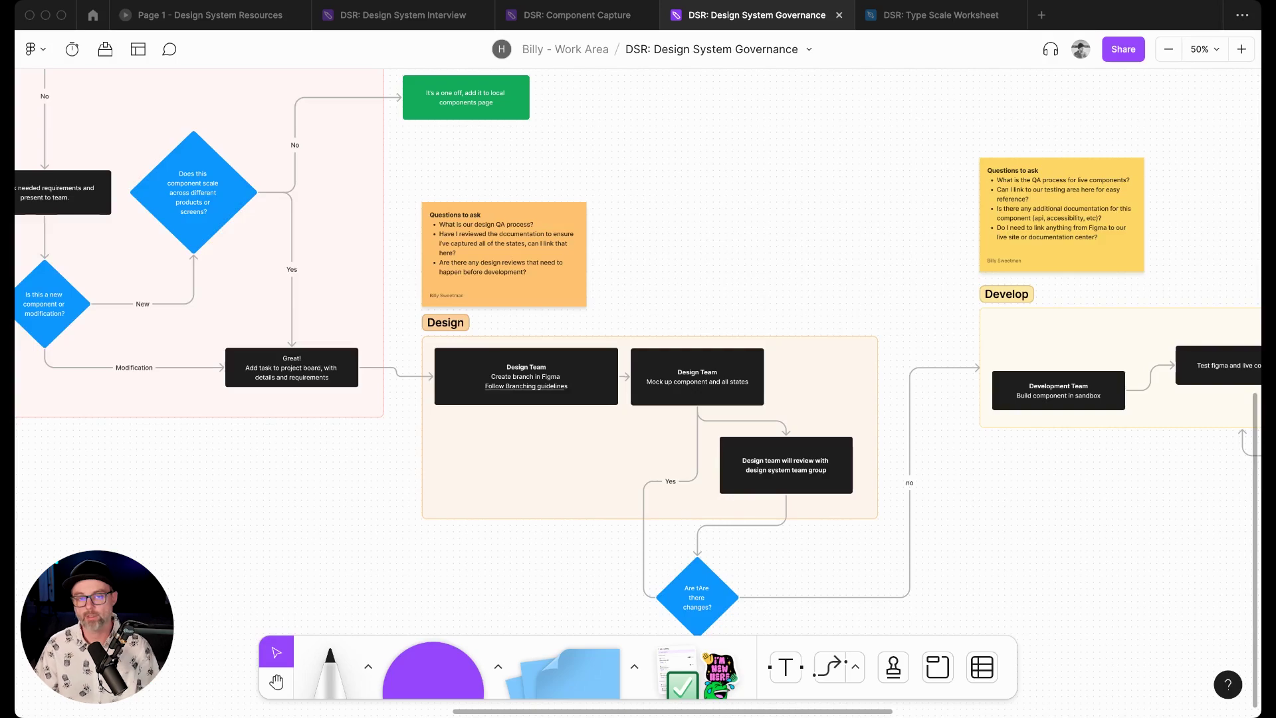
pyautogui.hscroll(5, 638, 392)
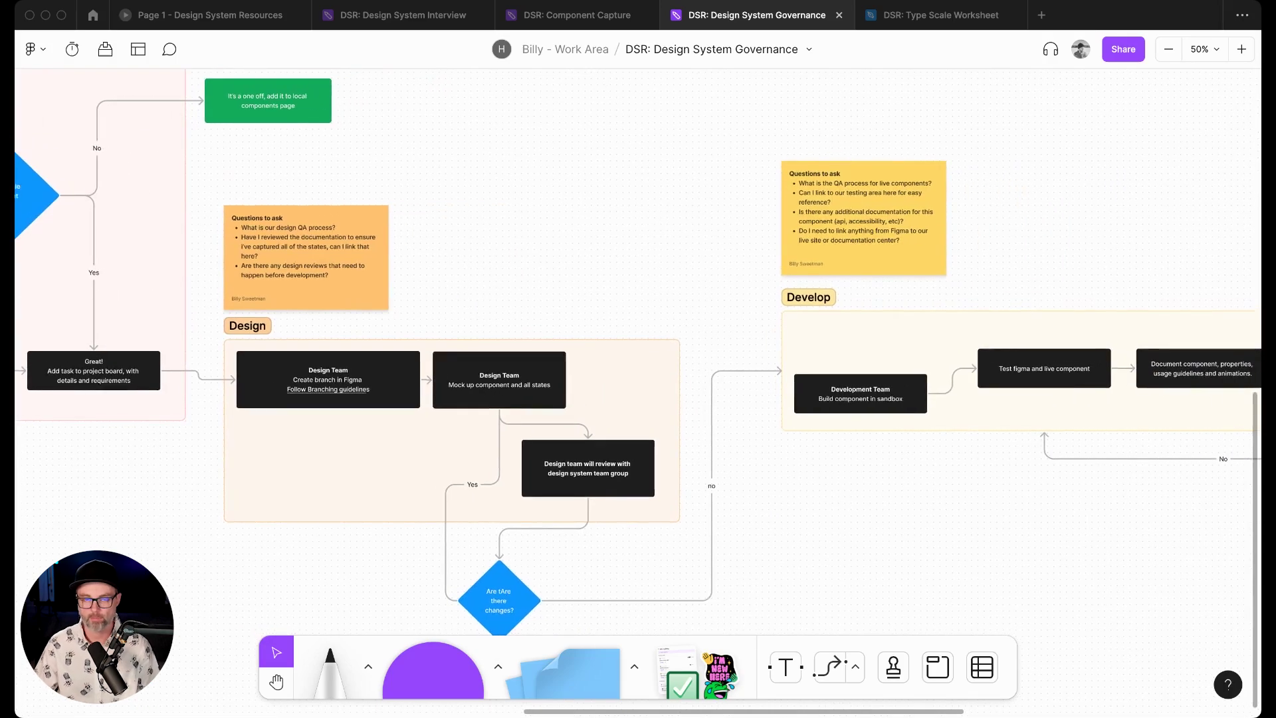
pyautogui.scroll(-3, 638, 353)
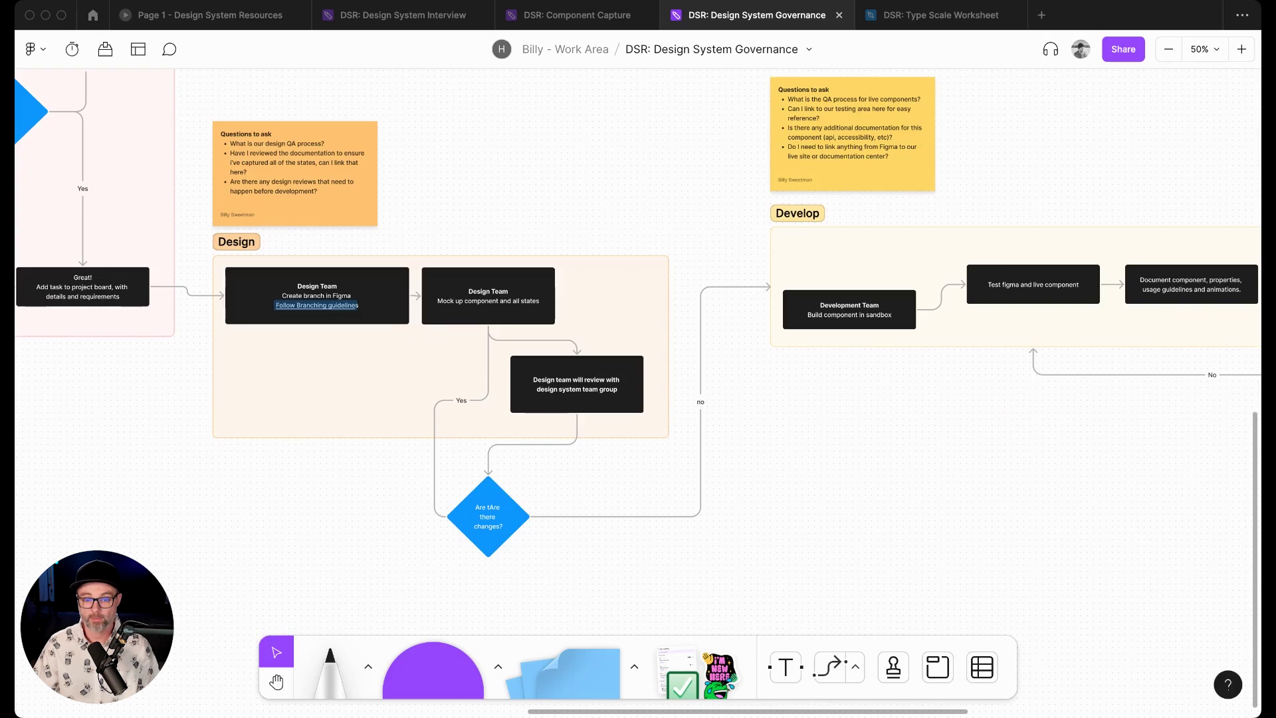
pyautogui.moveTo(317, 305)
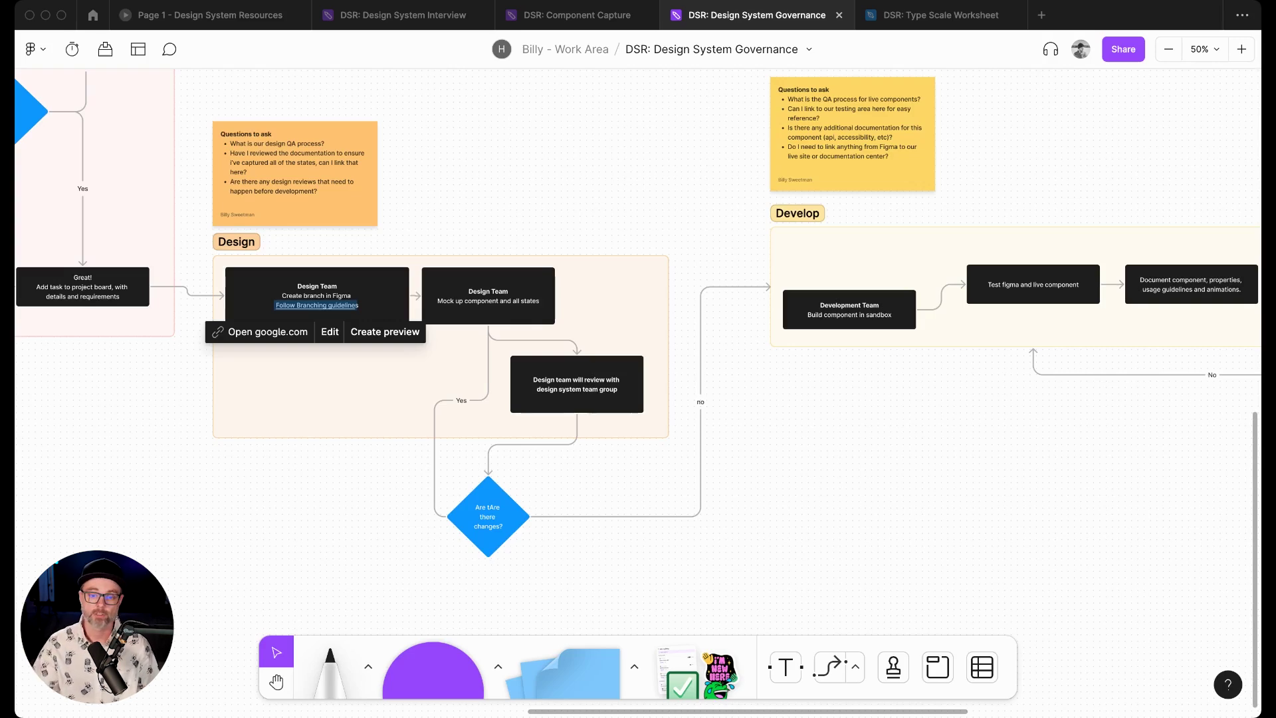
pyautogui.press('Escape')
pyautogui.click(317, 305)
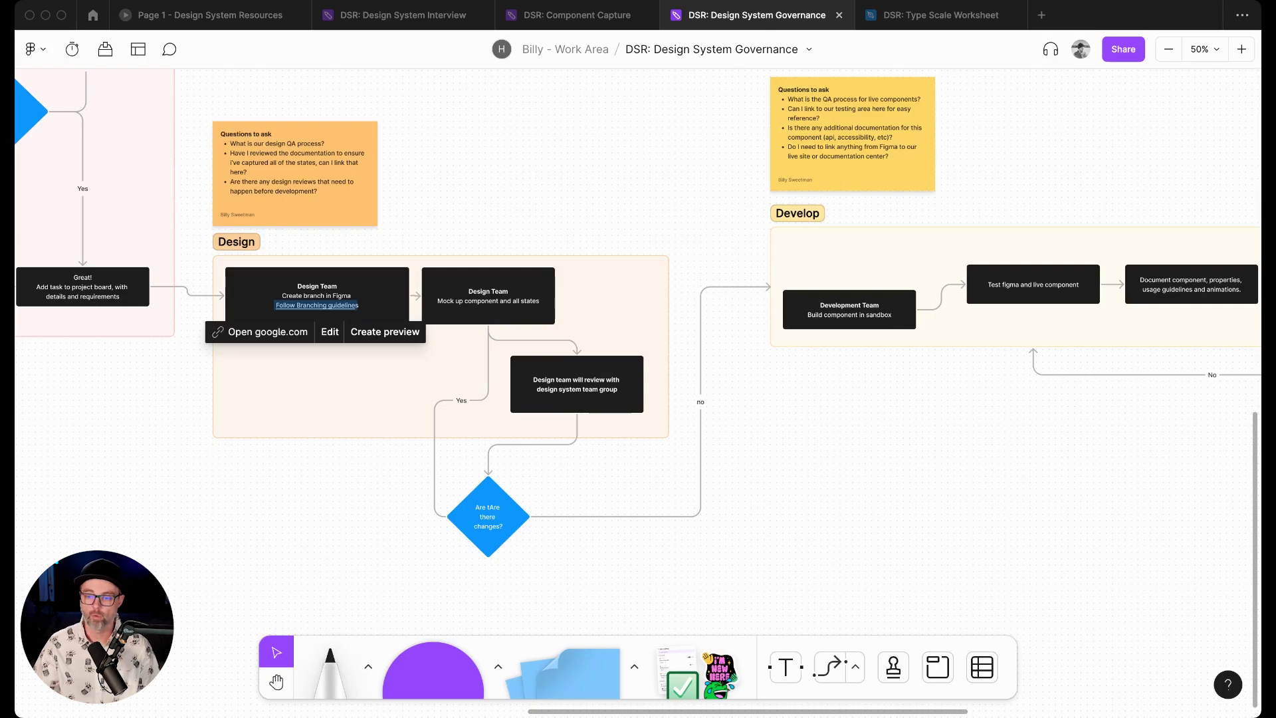
pyautogui.scroll(-3, 638, 392)
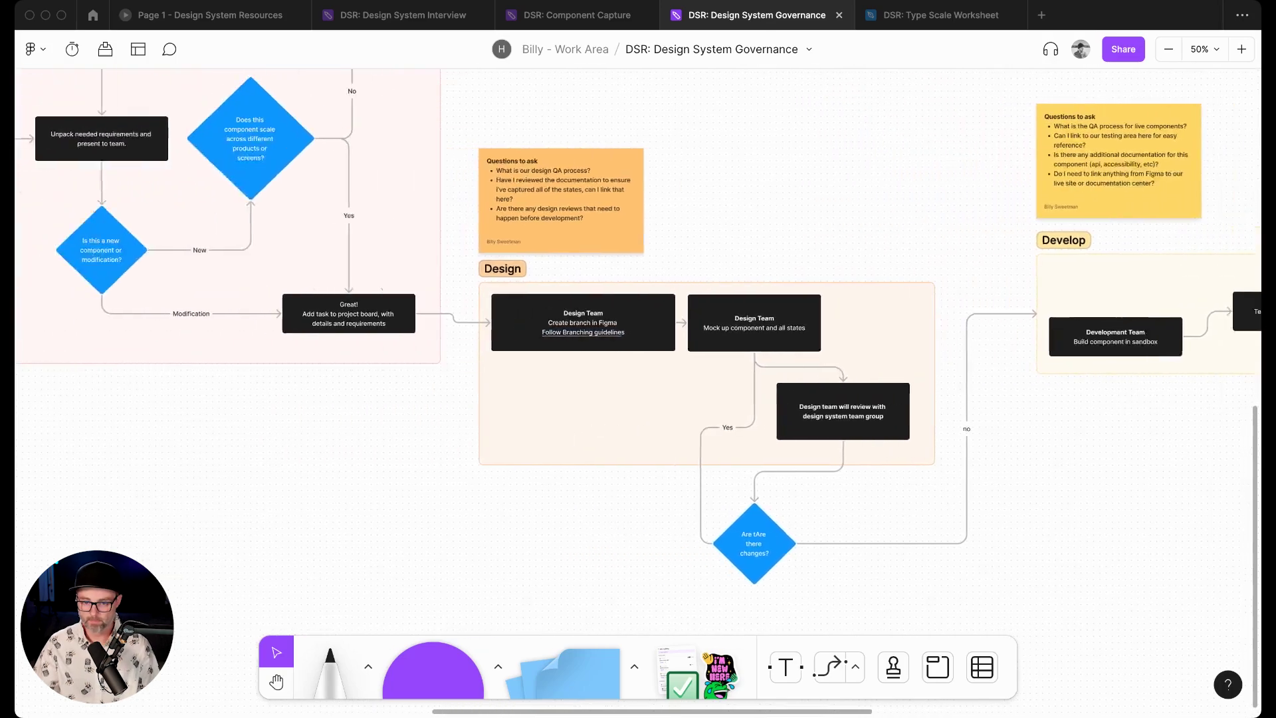
pyautogui.scroll(3, 638, 392)
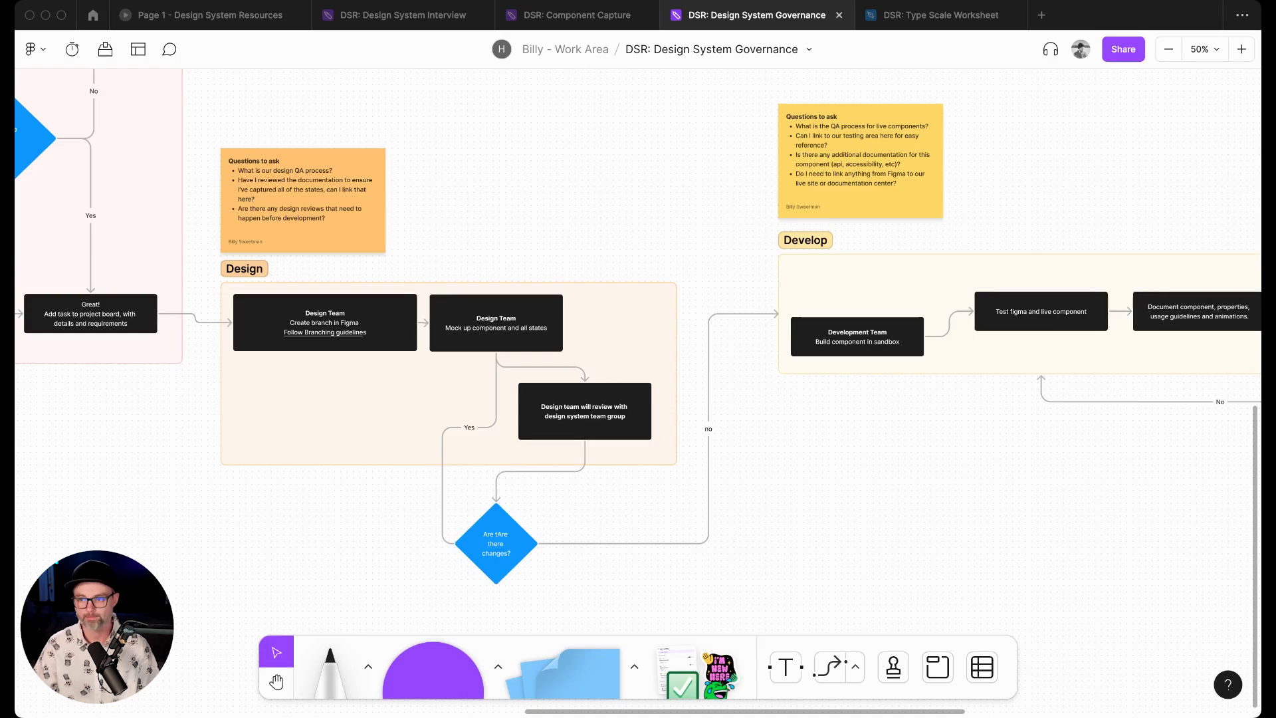
# Step: Show the Design System Resources presentation and advance to the Figma Community slide
pyautogui.hotkey('ctrl', 'shift', 'Tab')
pyautogui.hotkey('ctrl', 'shift', 'Tab')
pyautogui.hotkey('ctrl', 'shift', 'Tab')
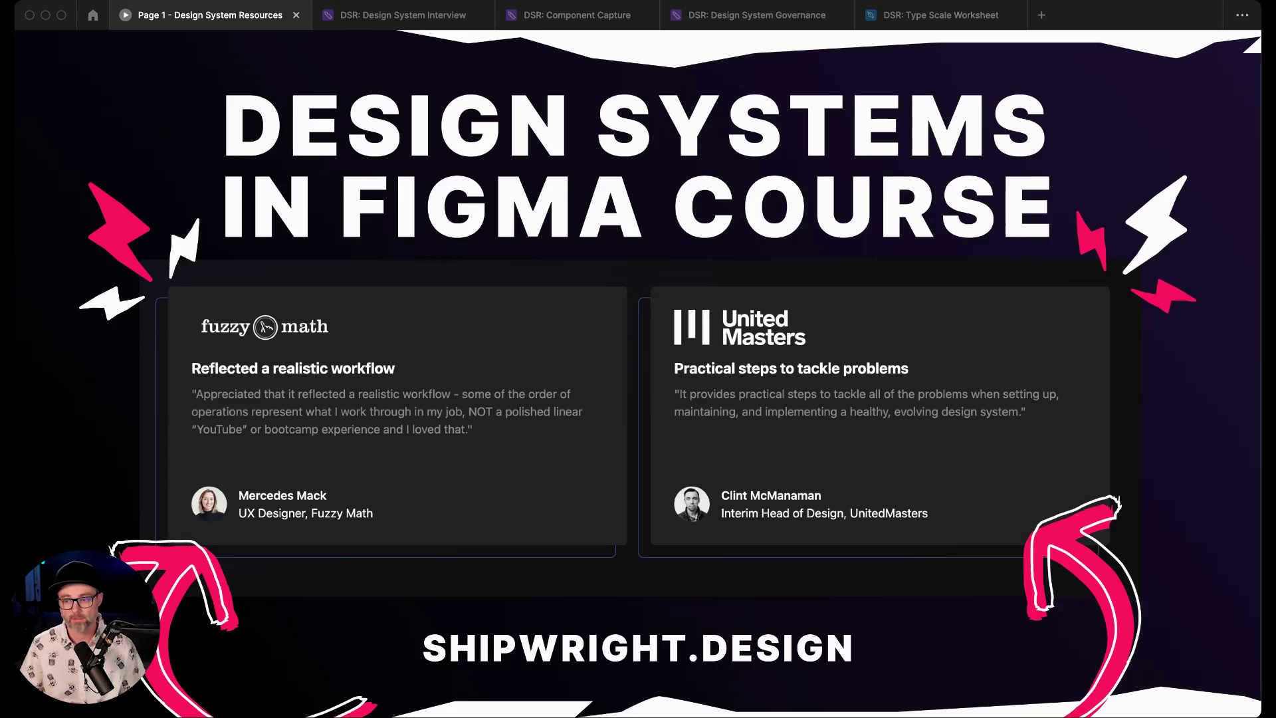
pyautogui.press('Right')
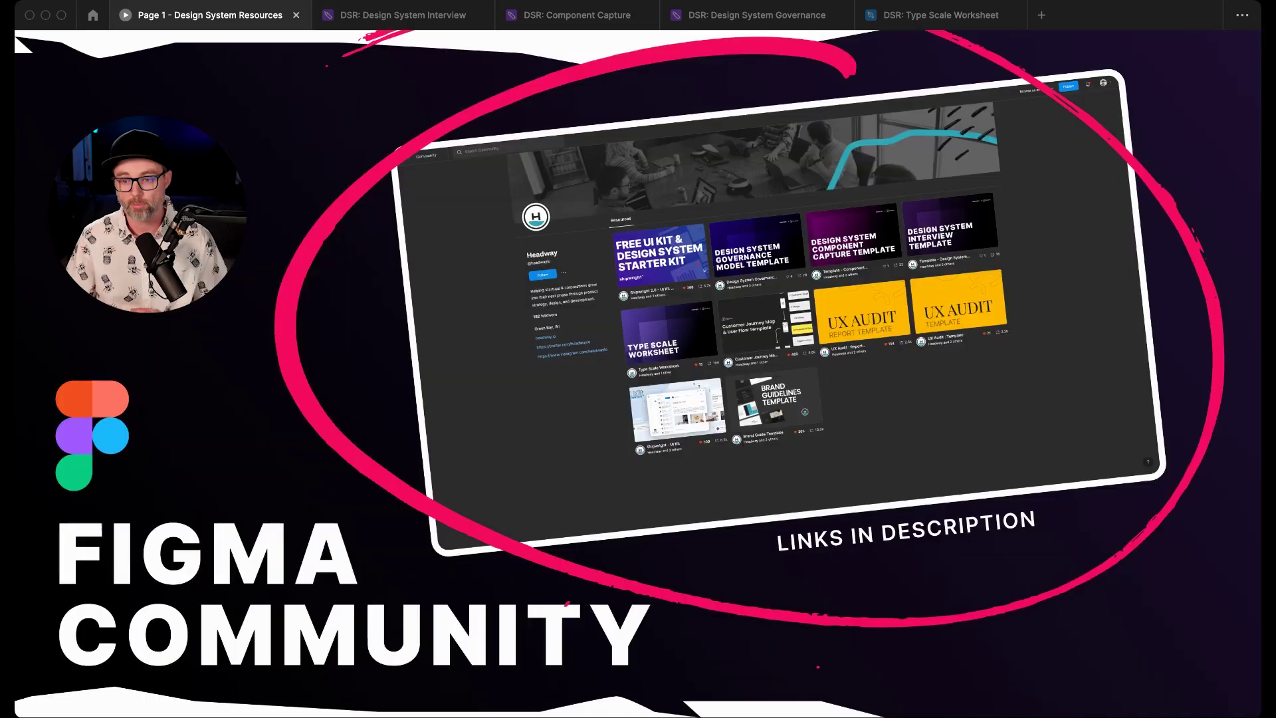